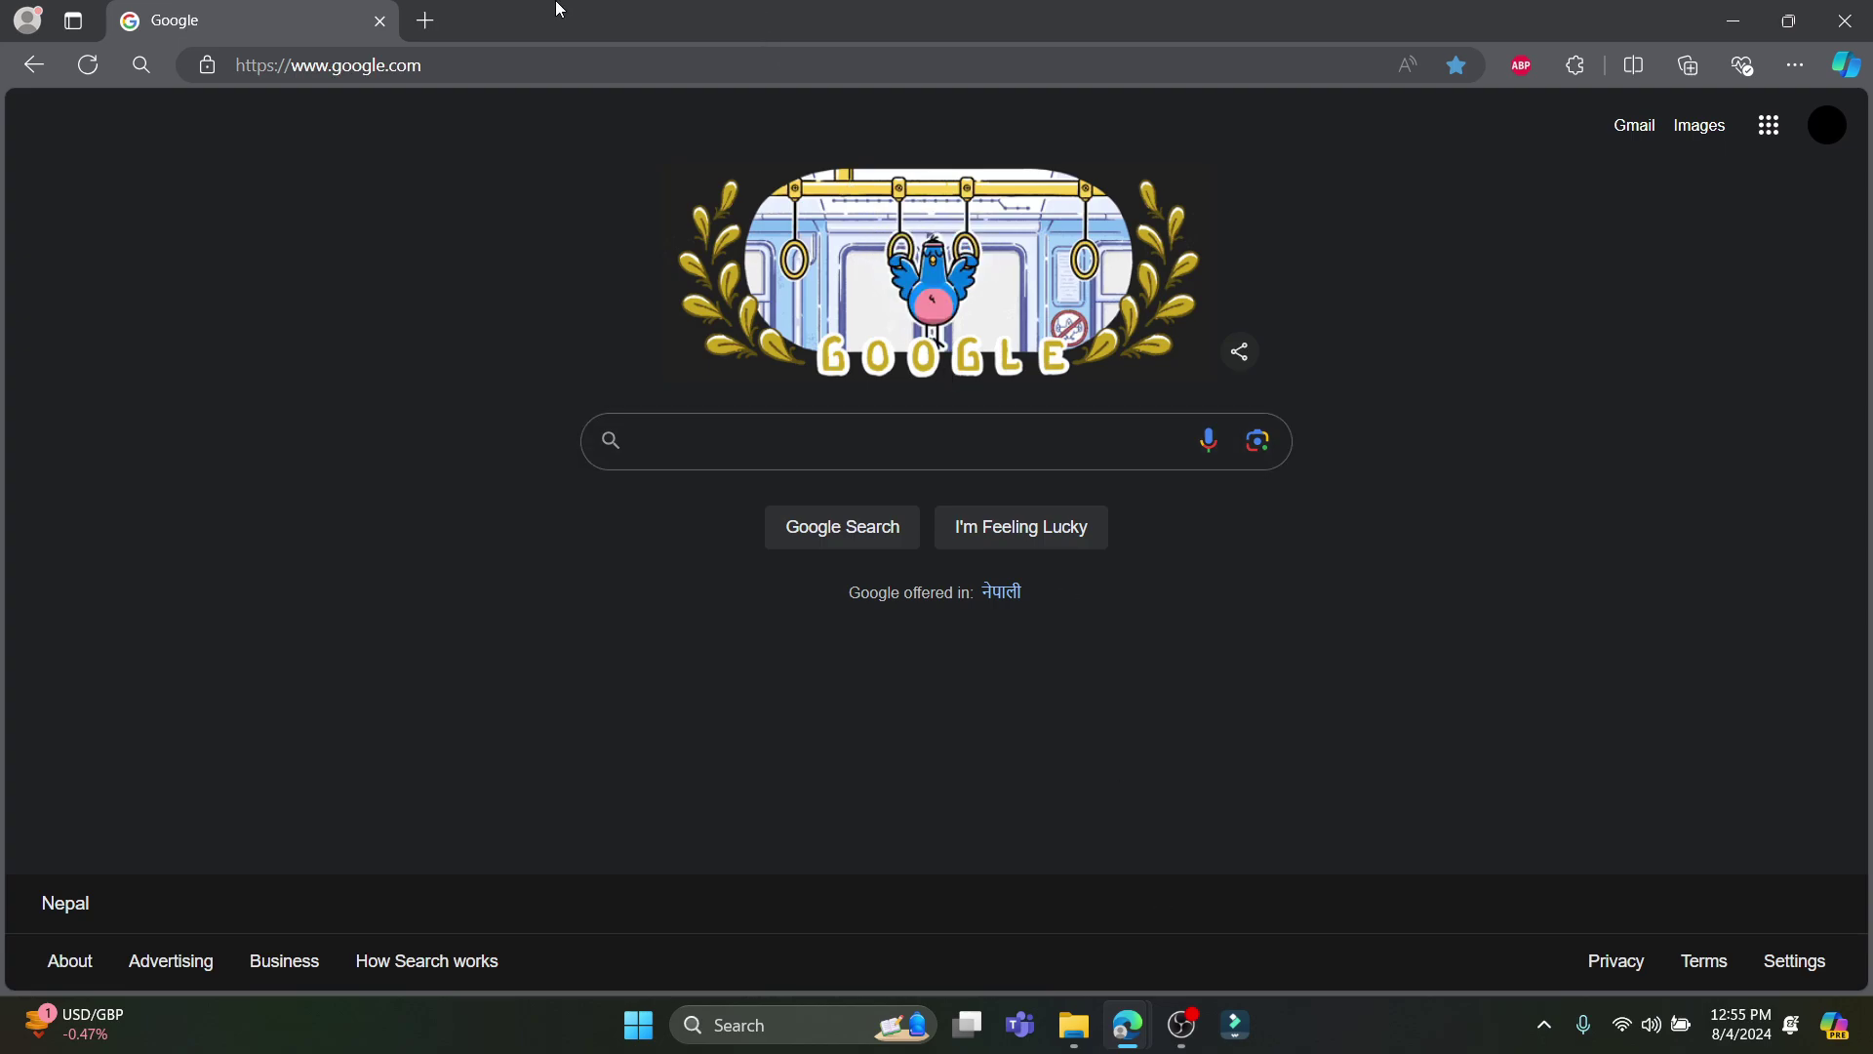
Search Google for 'reactivate pinterest account' using the suggested query
click(864, 451)
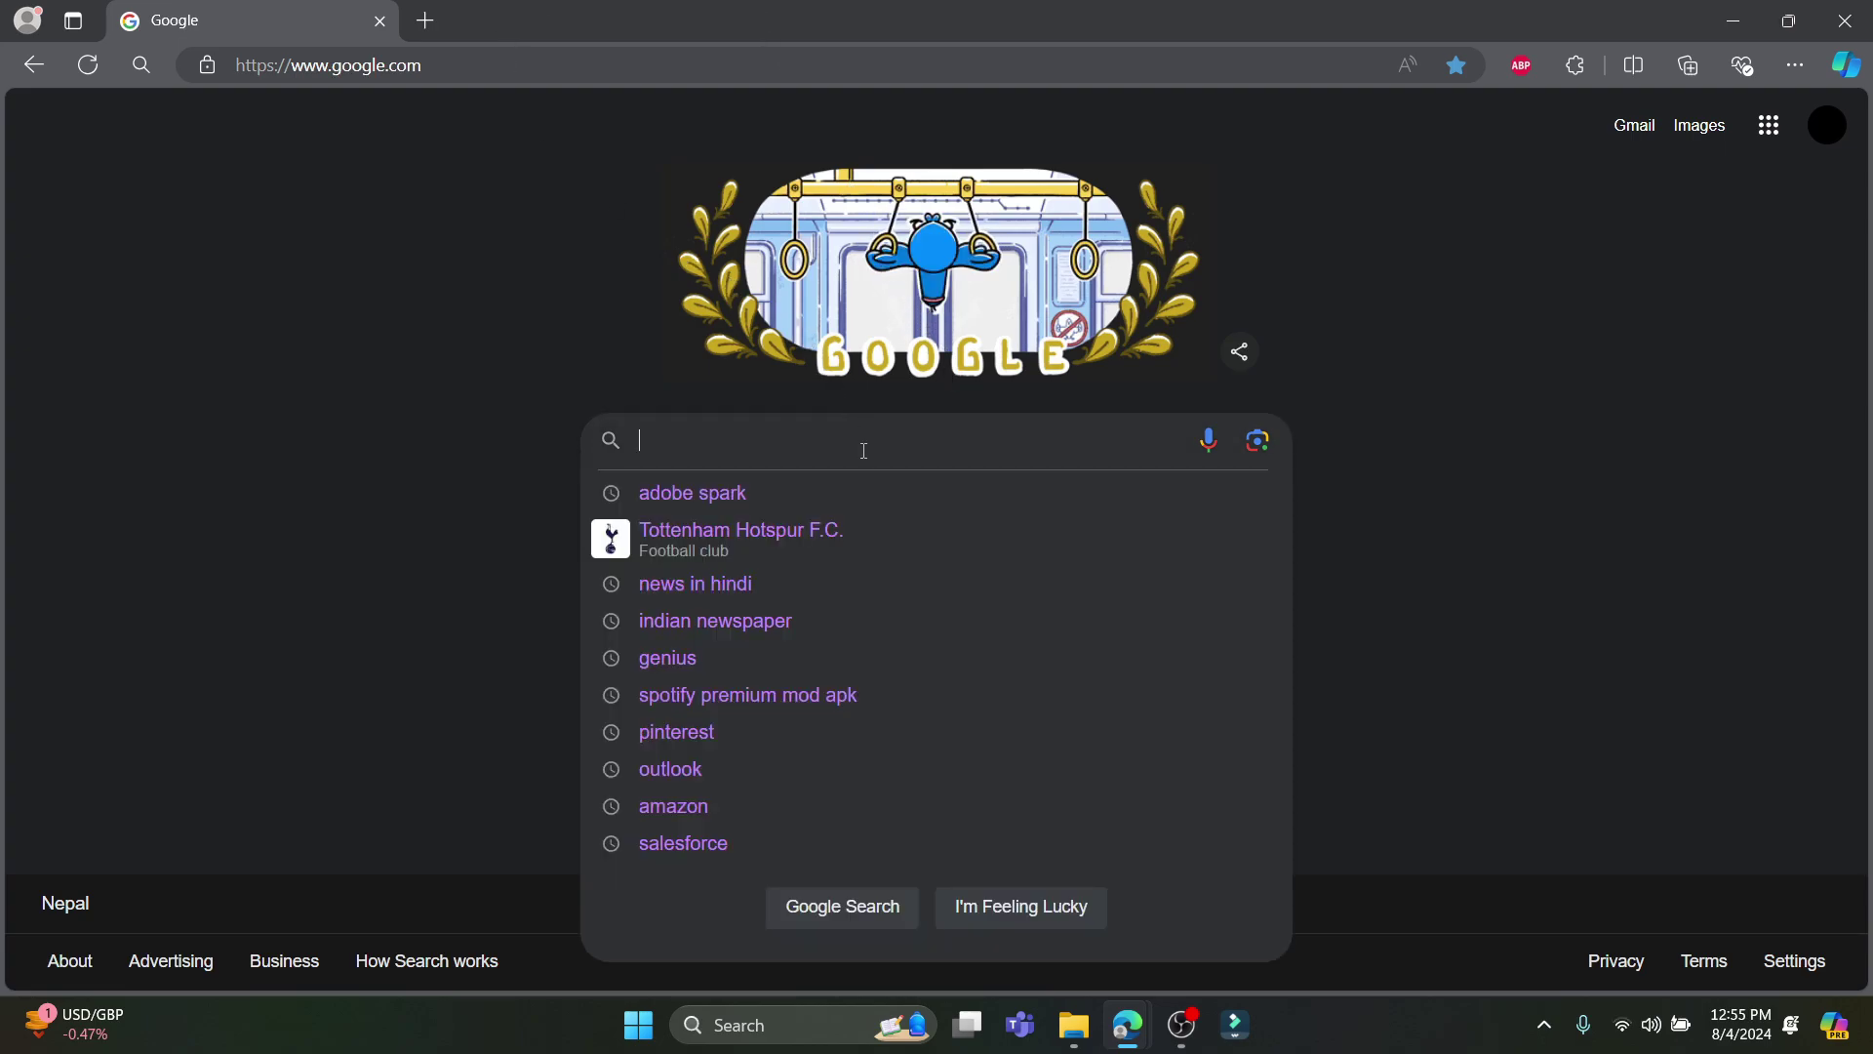
text(pi)
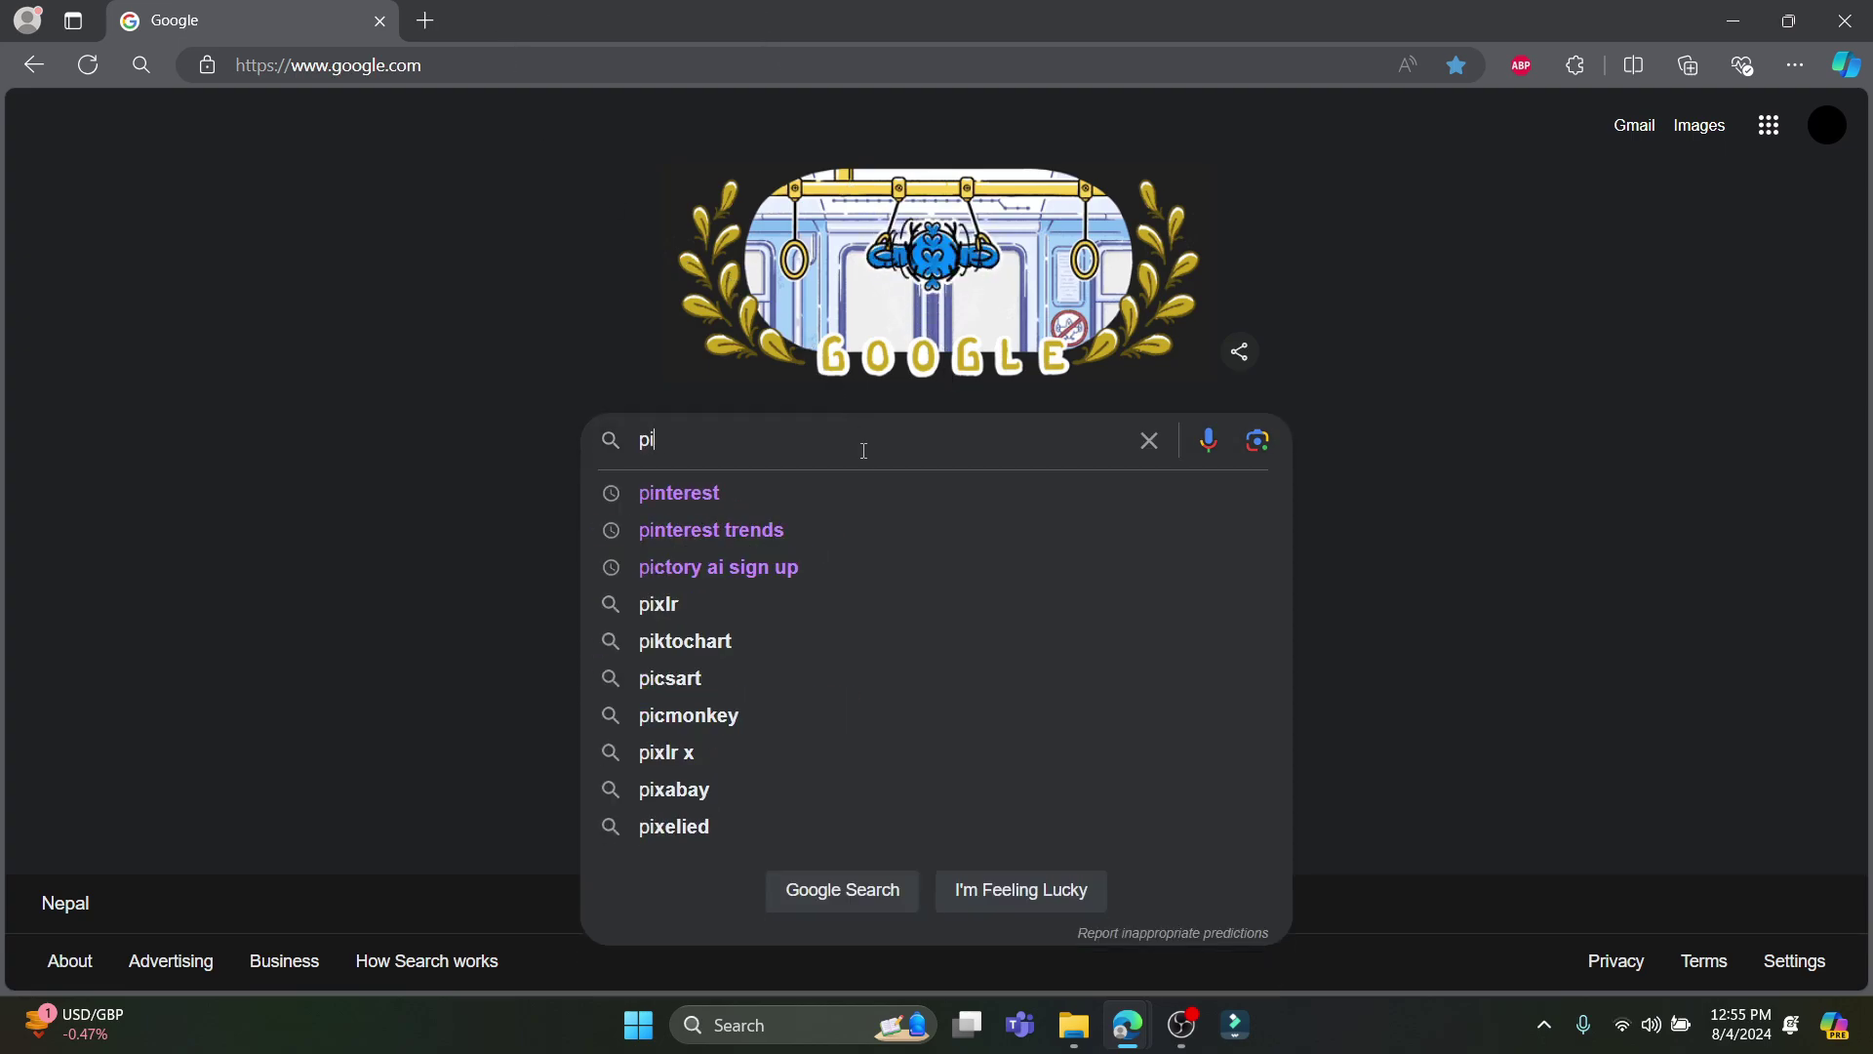
text(nterest rec)
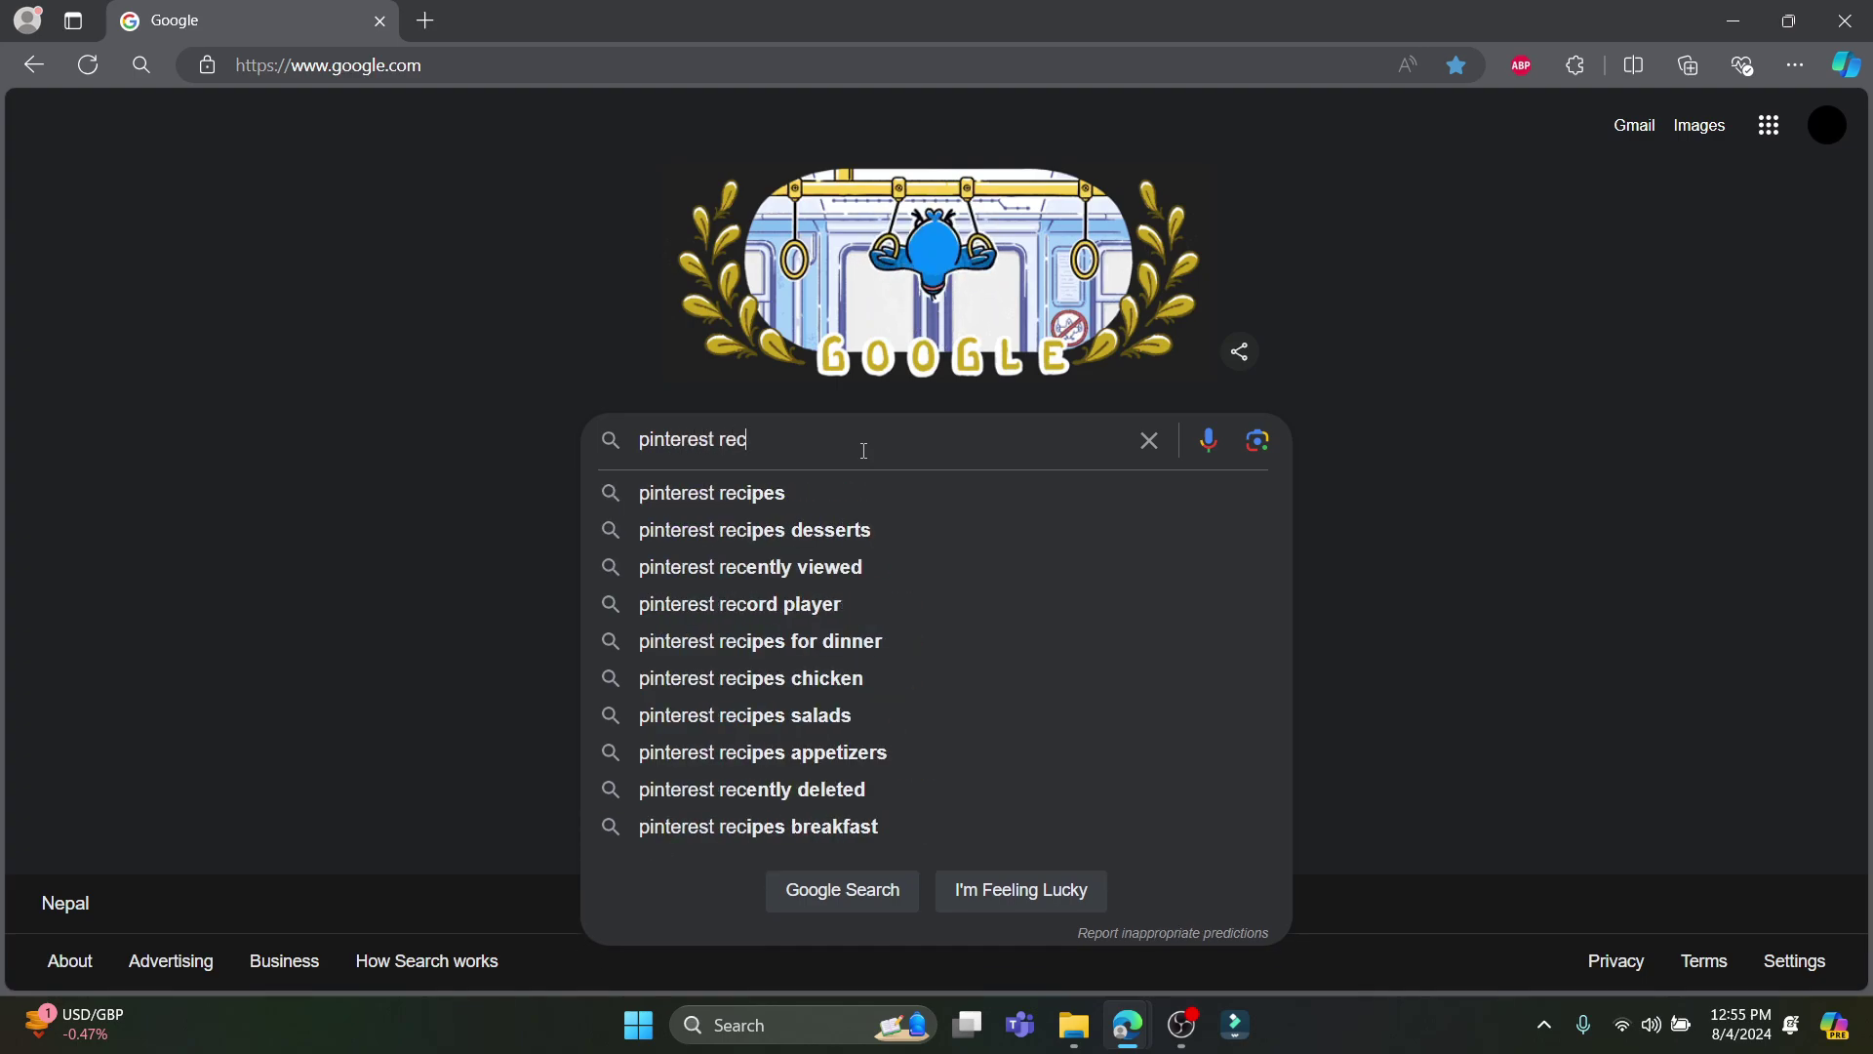
key(ctrl+a)
key(BackSpace)
text(rec)
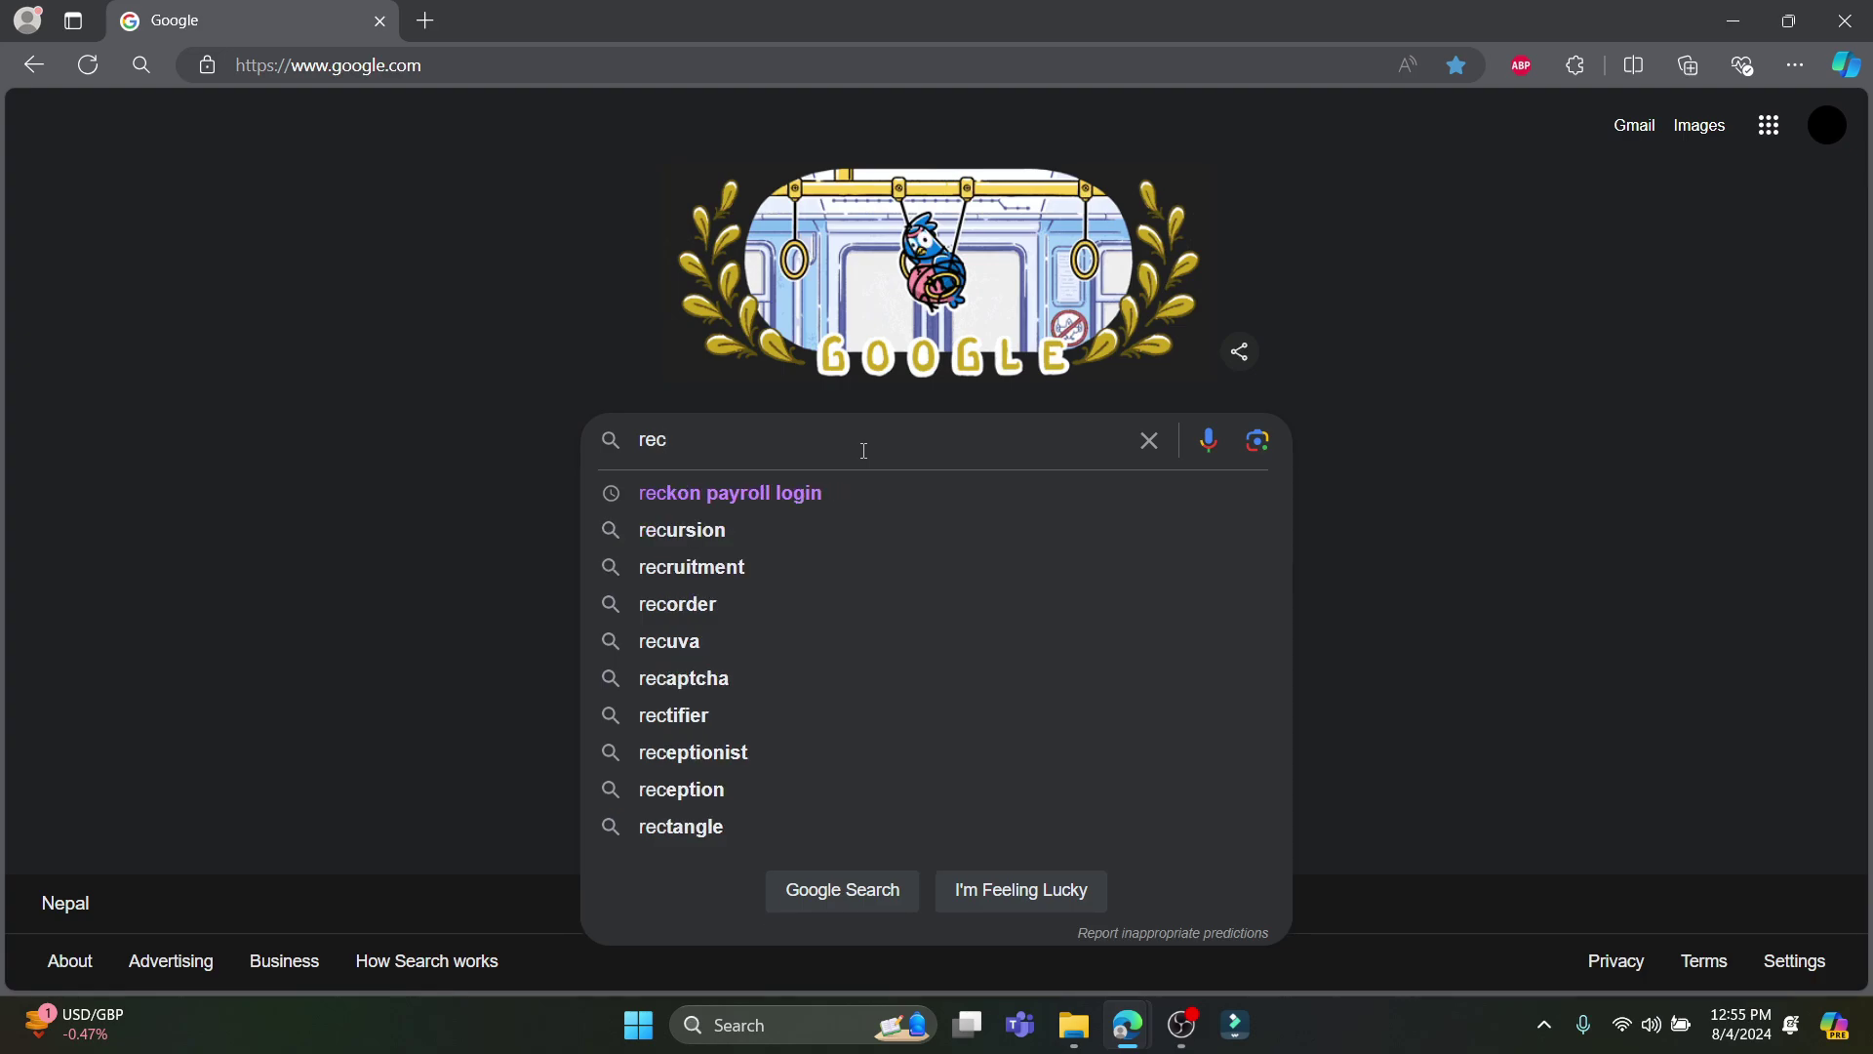
key(BackSpace)
key(Down)
key(Return)
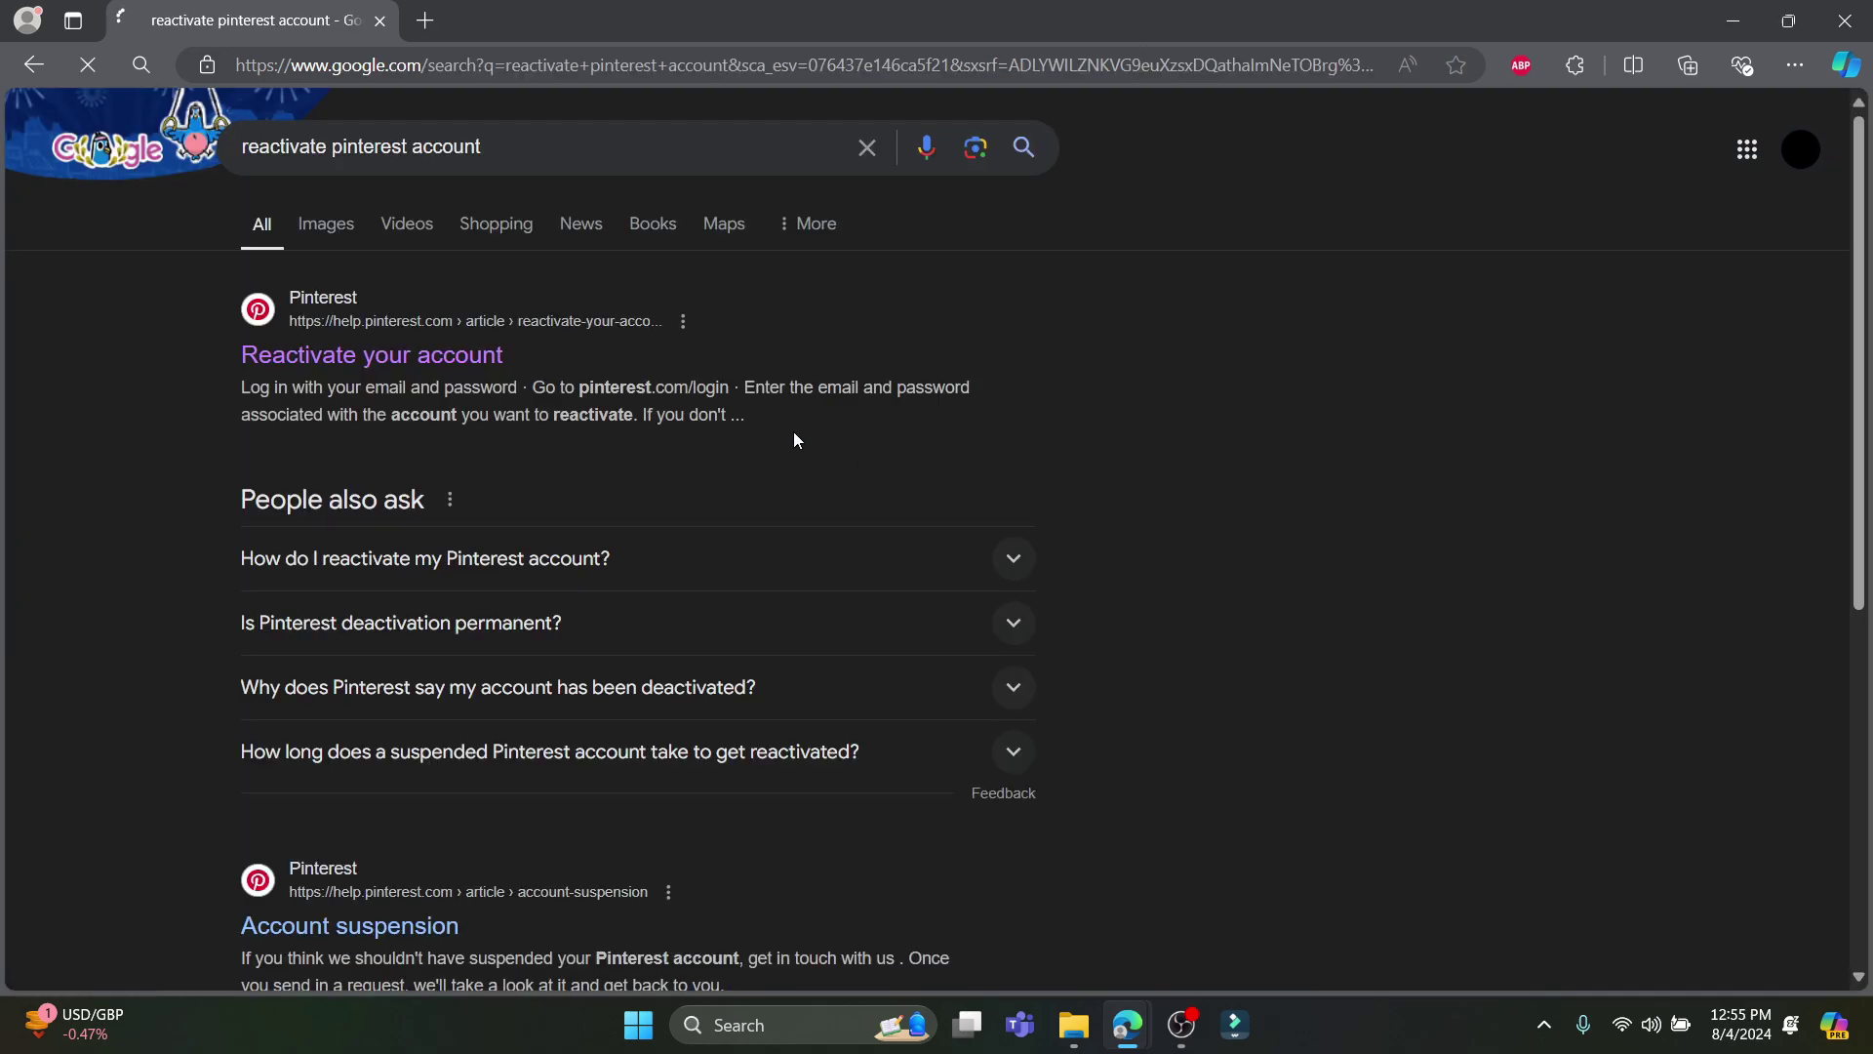
Open the 'Reactivate your account' help article and read down to the 14-day reactivation note
click(325, 354)
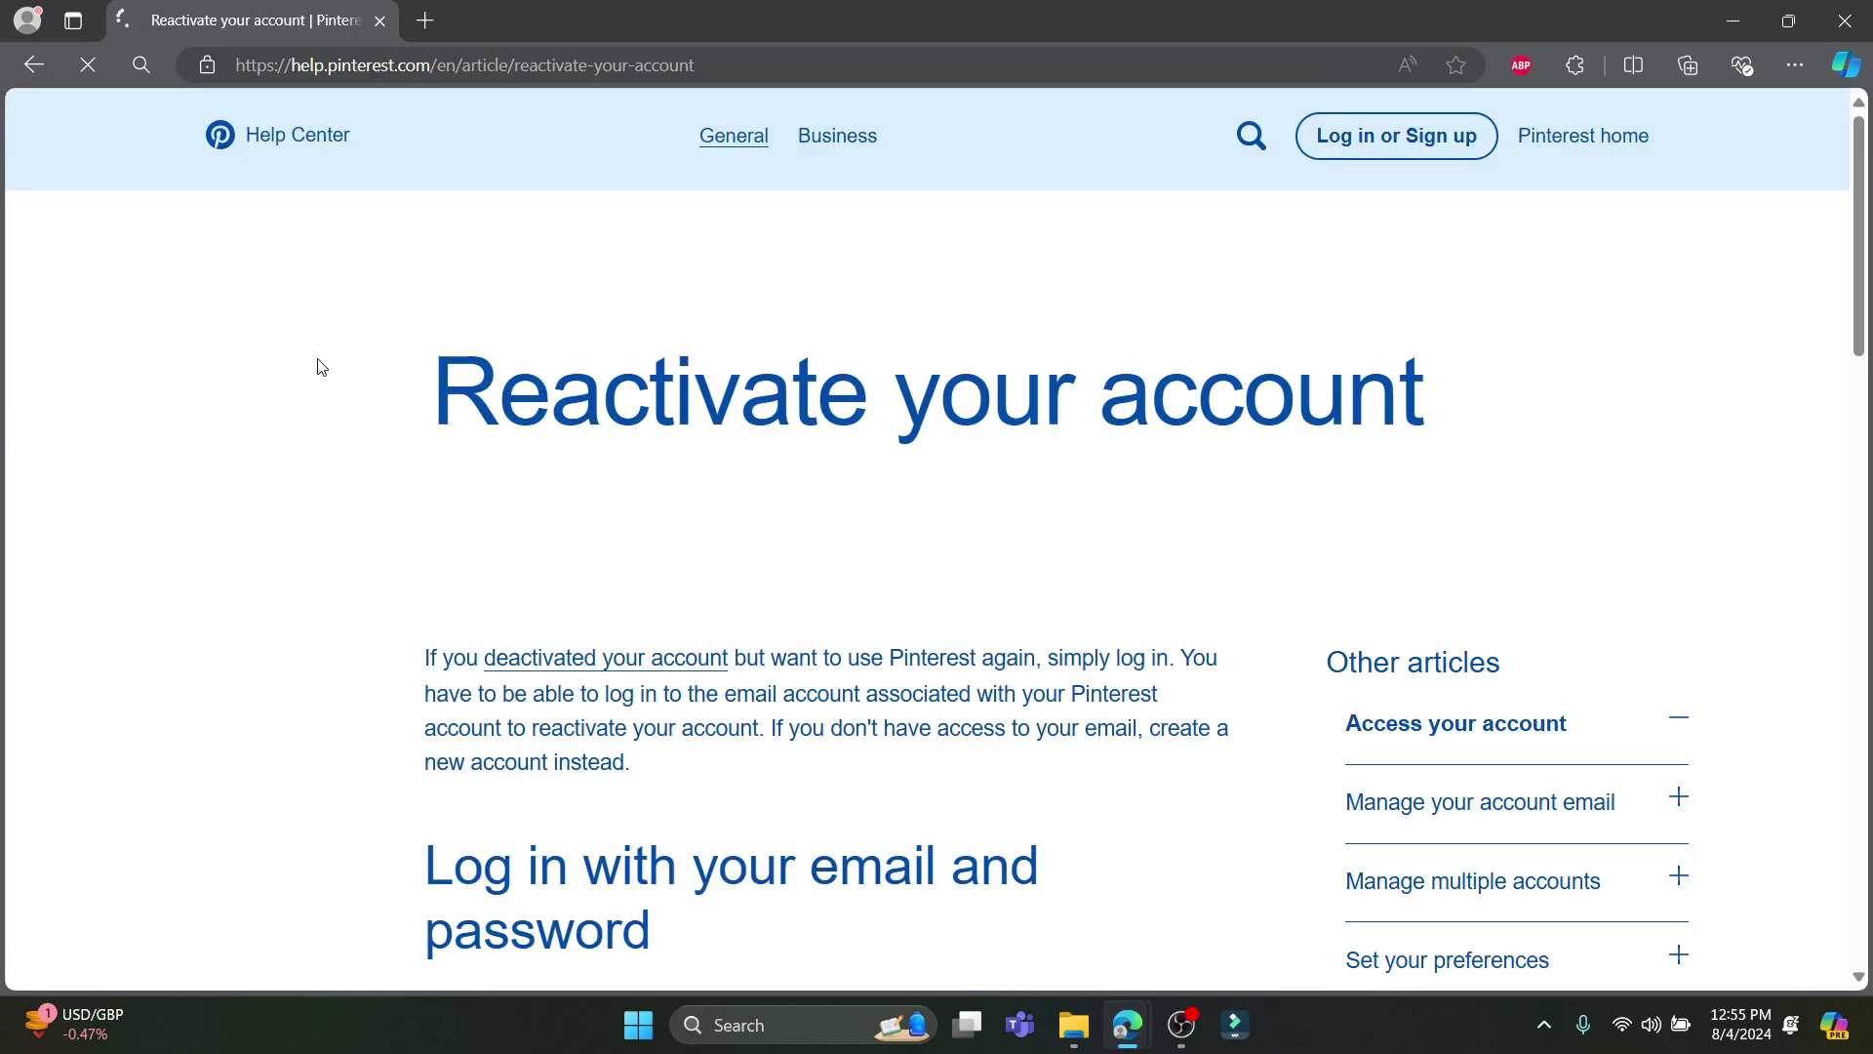
scroll(1024, 565, down, 8)
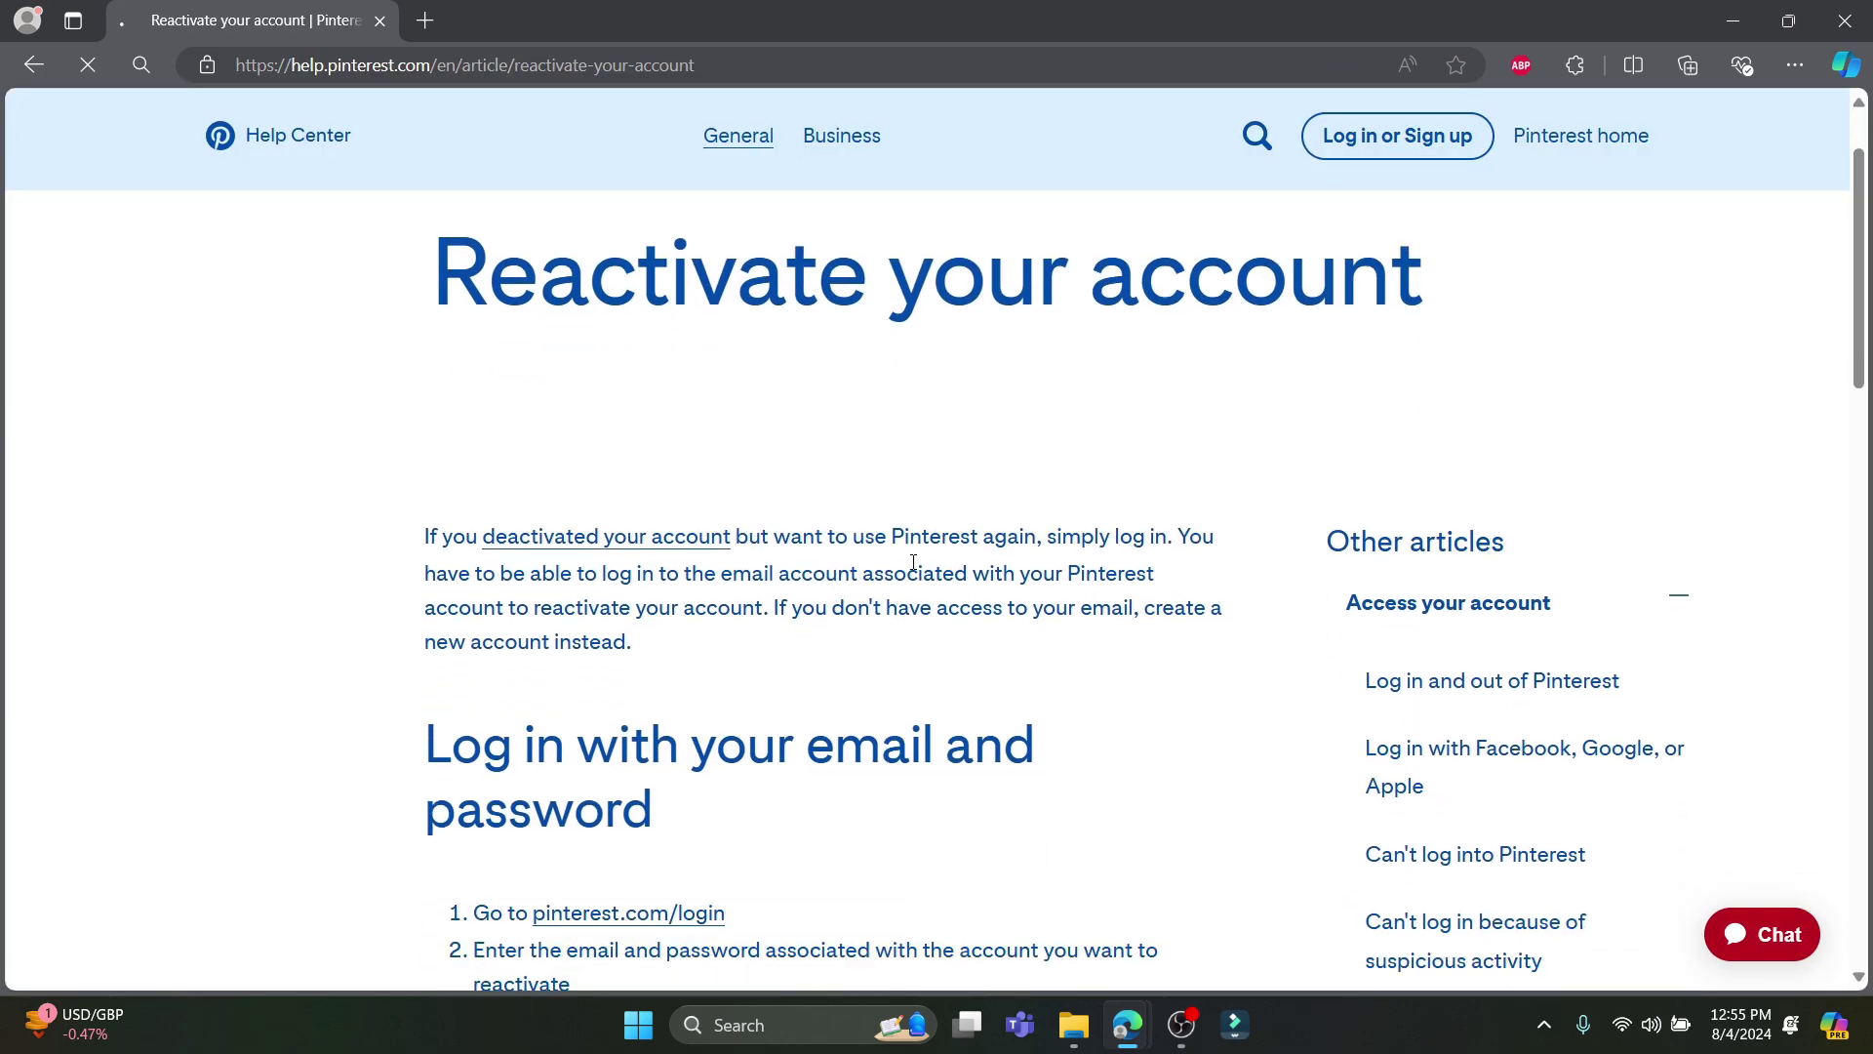
scroll(1029, 566, down, 4)
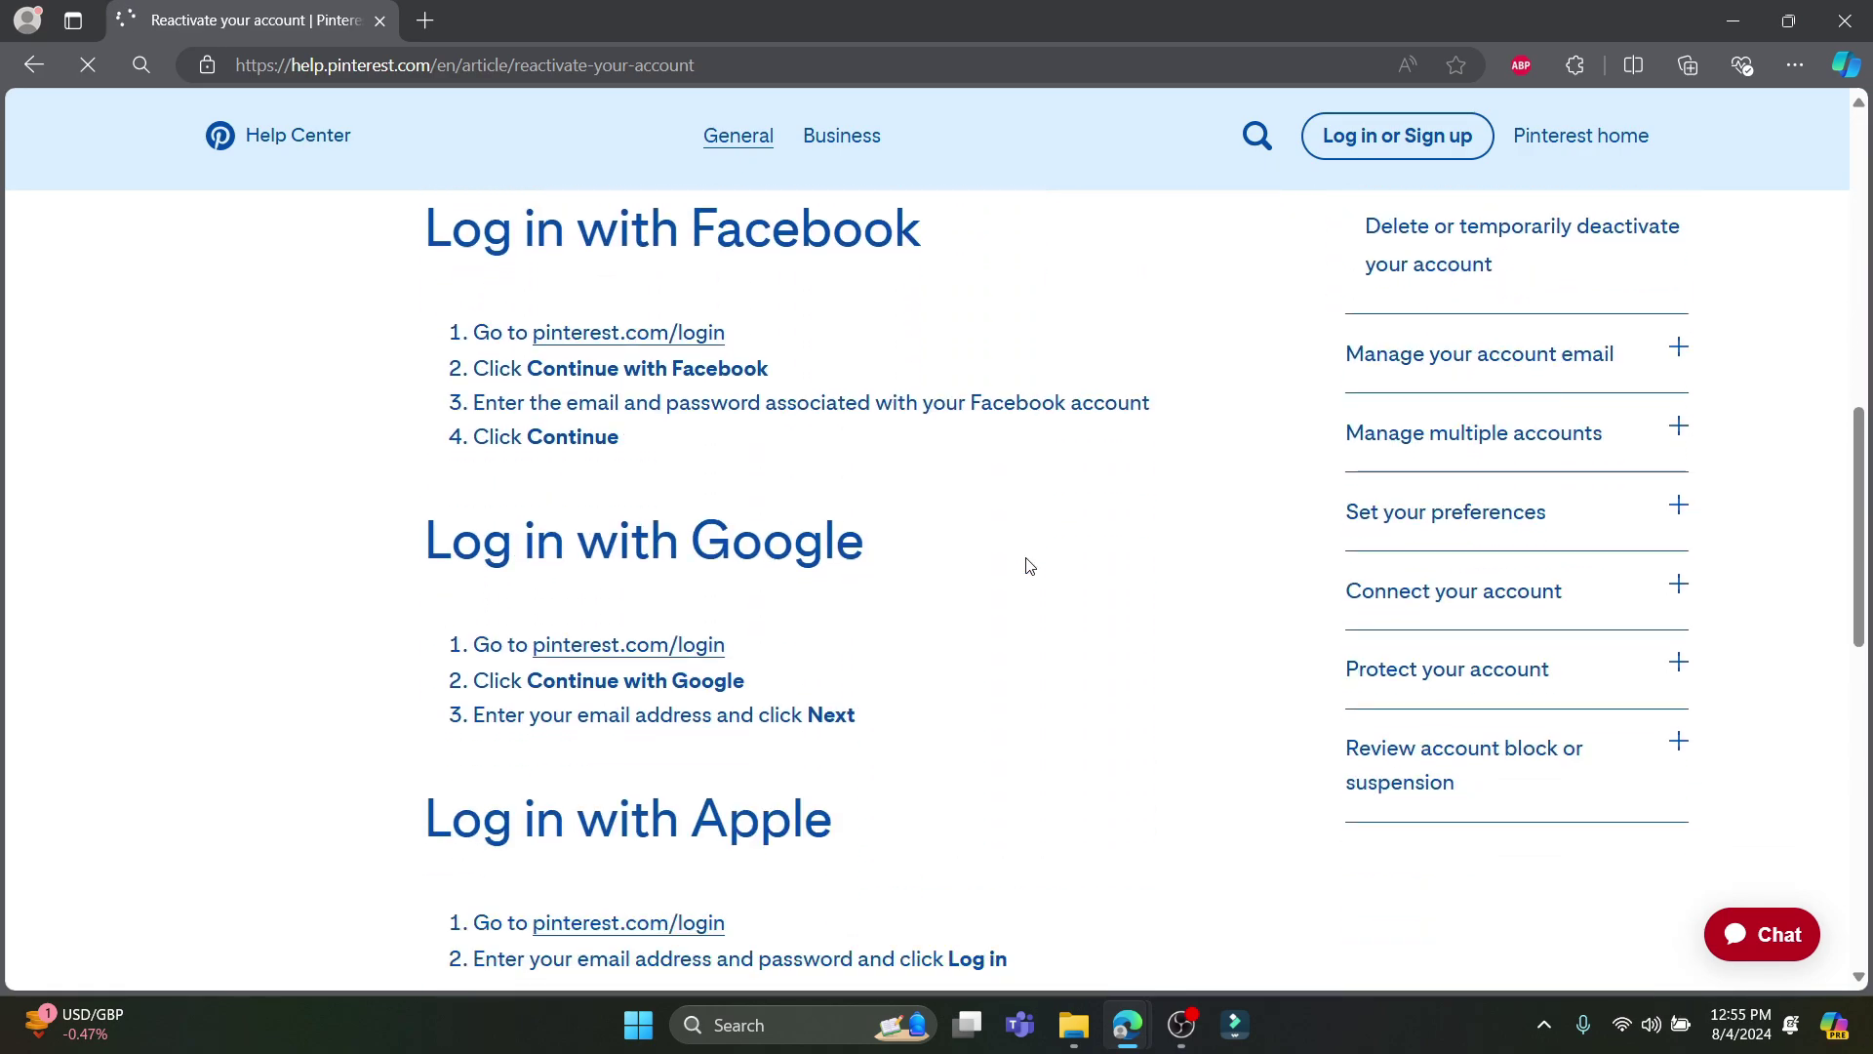
scroll(1029, 566, down, 10)
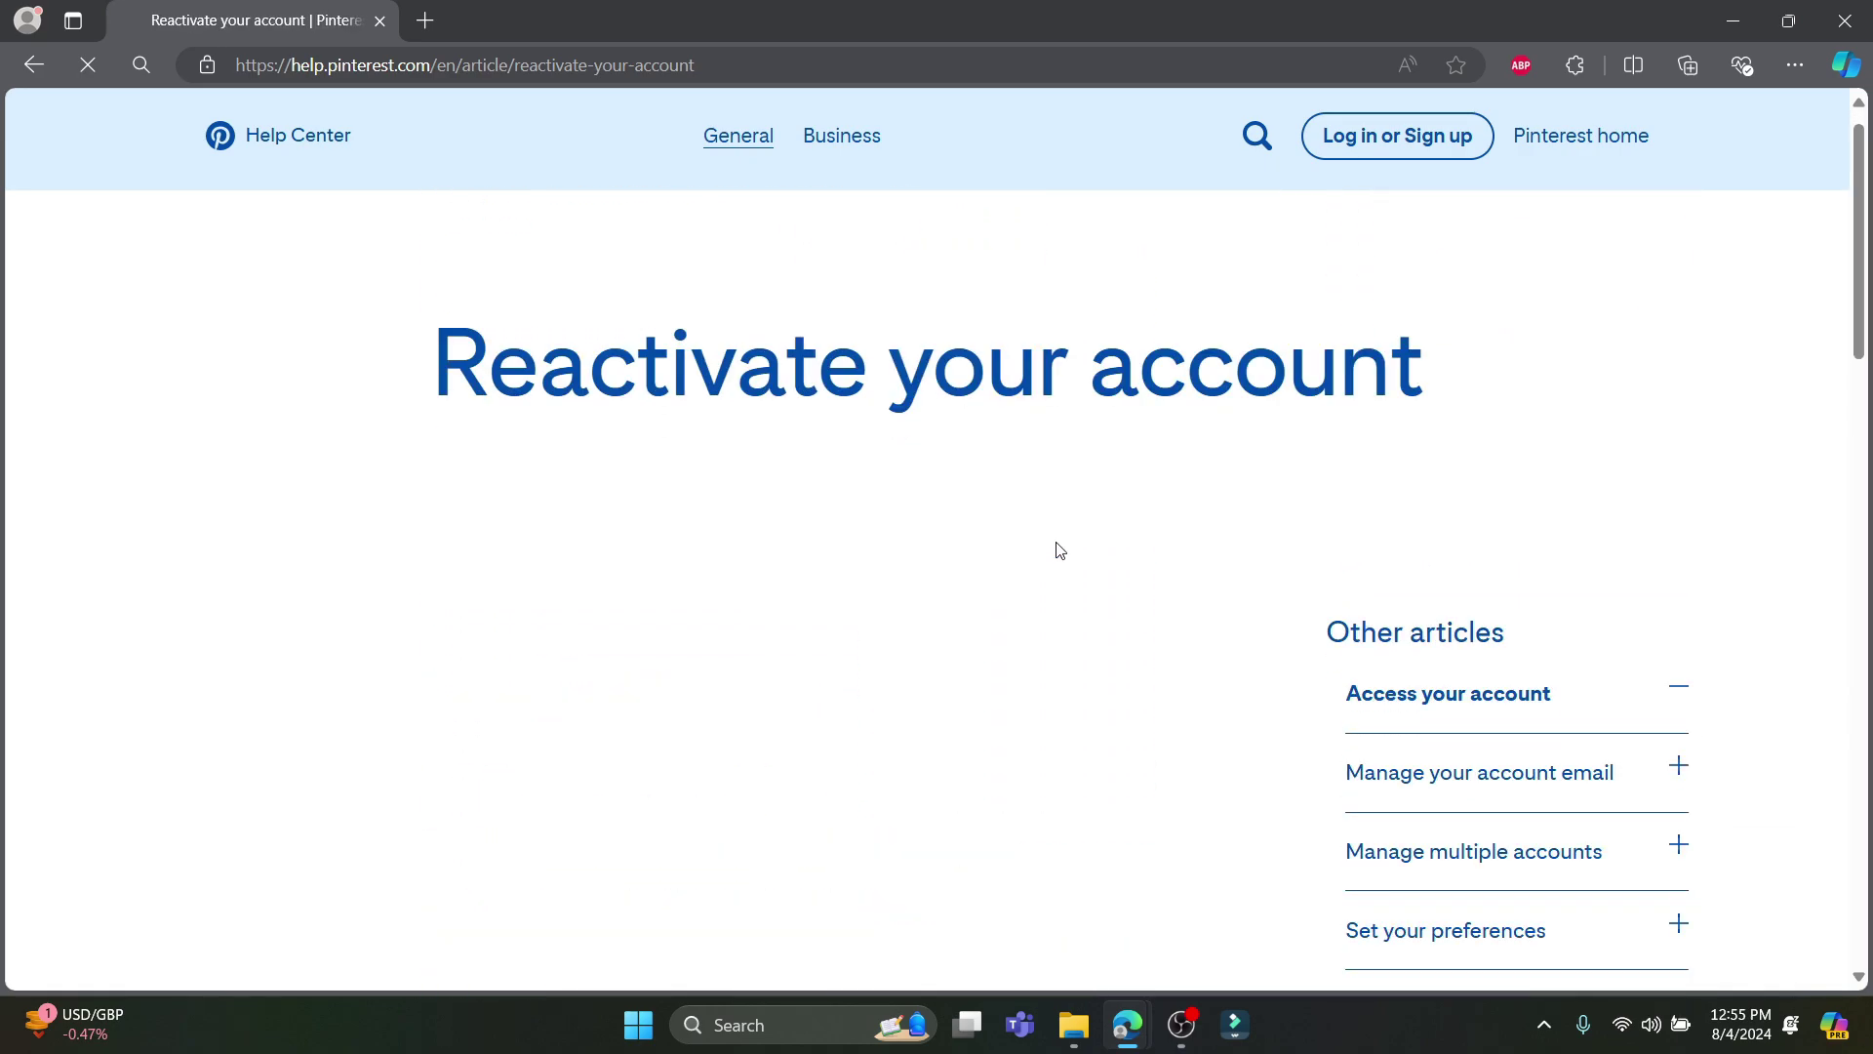
scroll(1056, 548, down, 2)
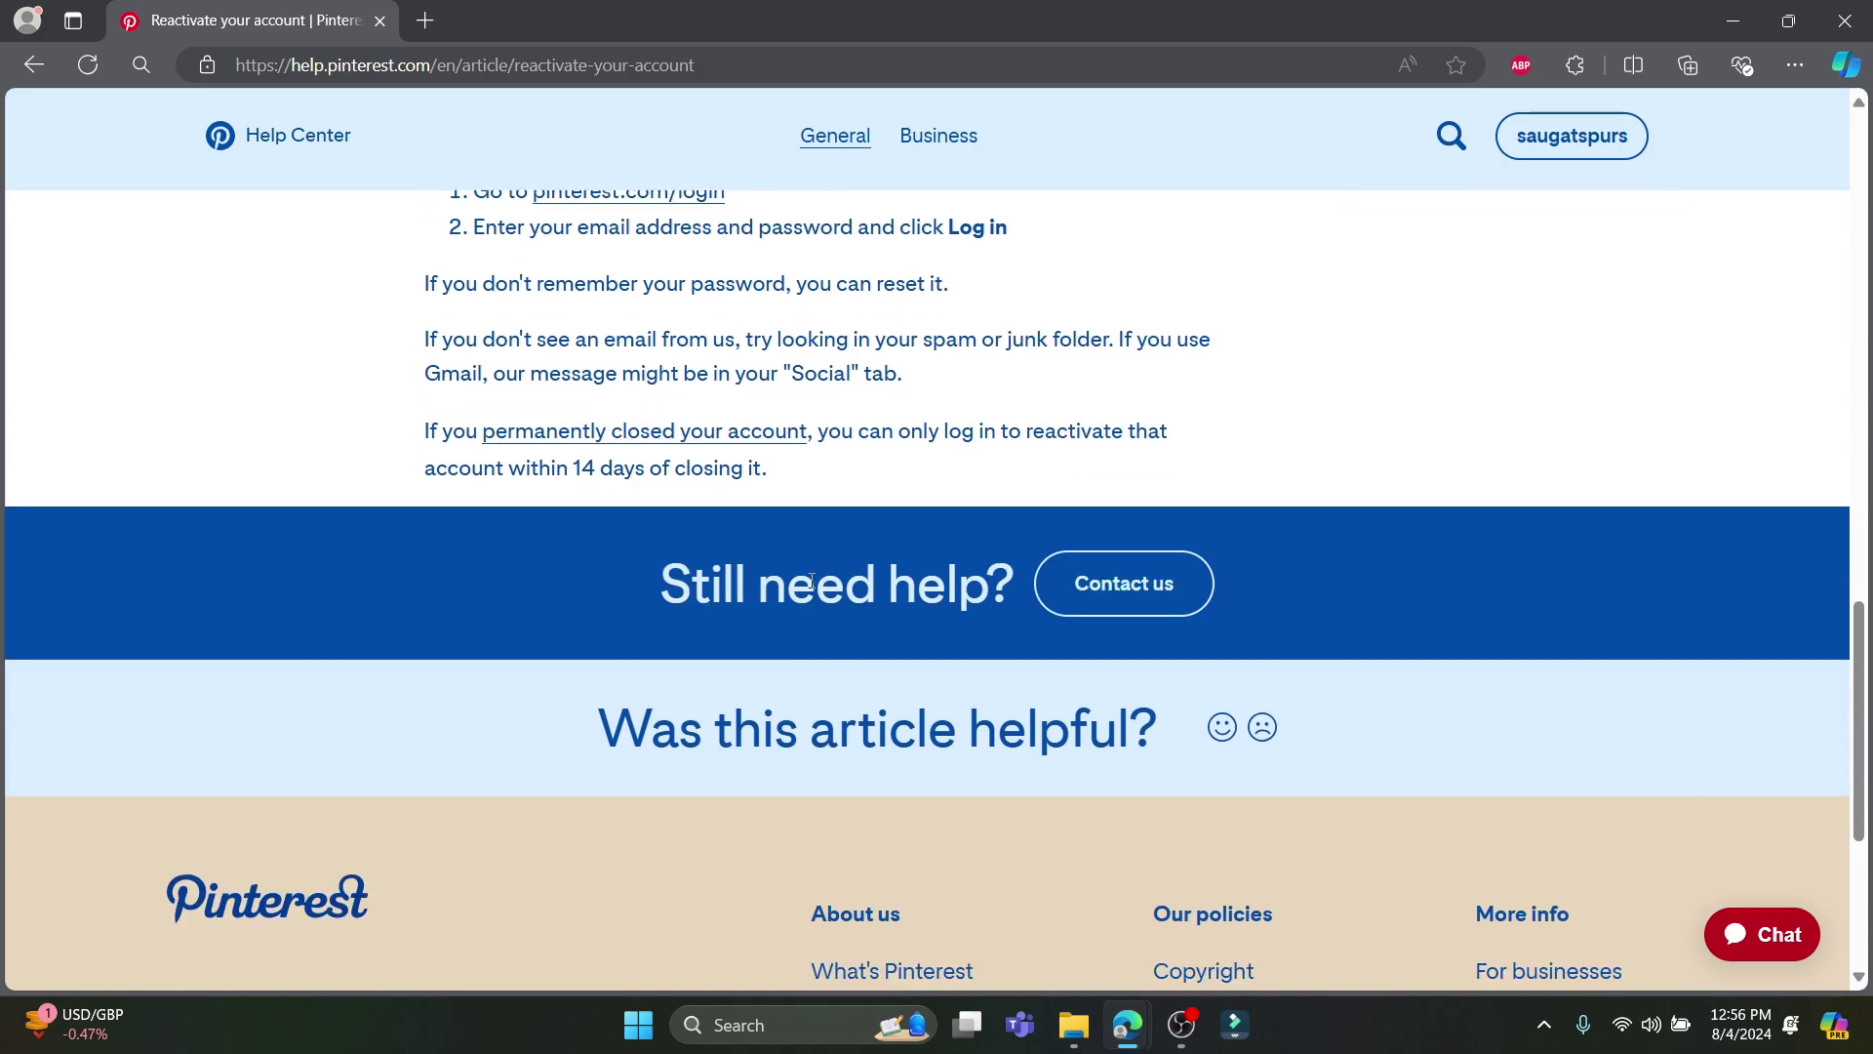
Open the Pinterest support contact form and look over its About you fields
click(1136, 588)
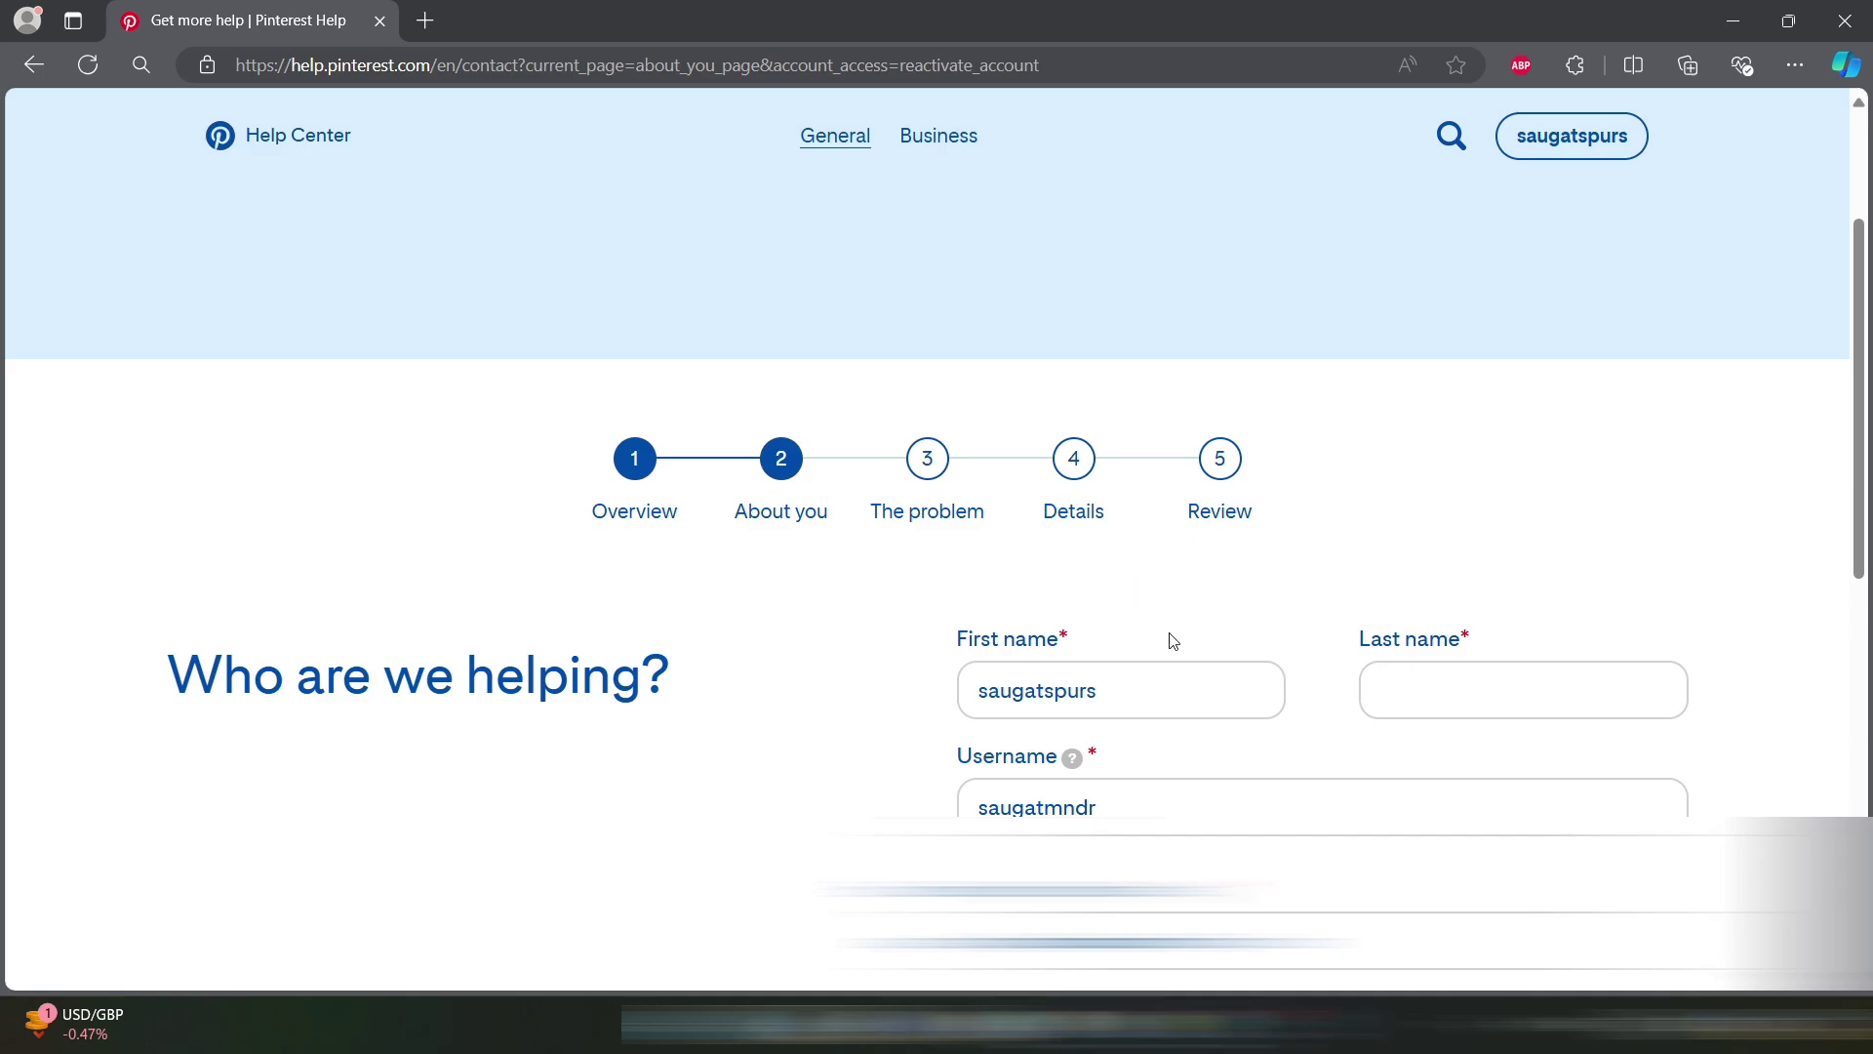
scroll(1080, 662, down, 1)
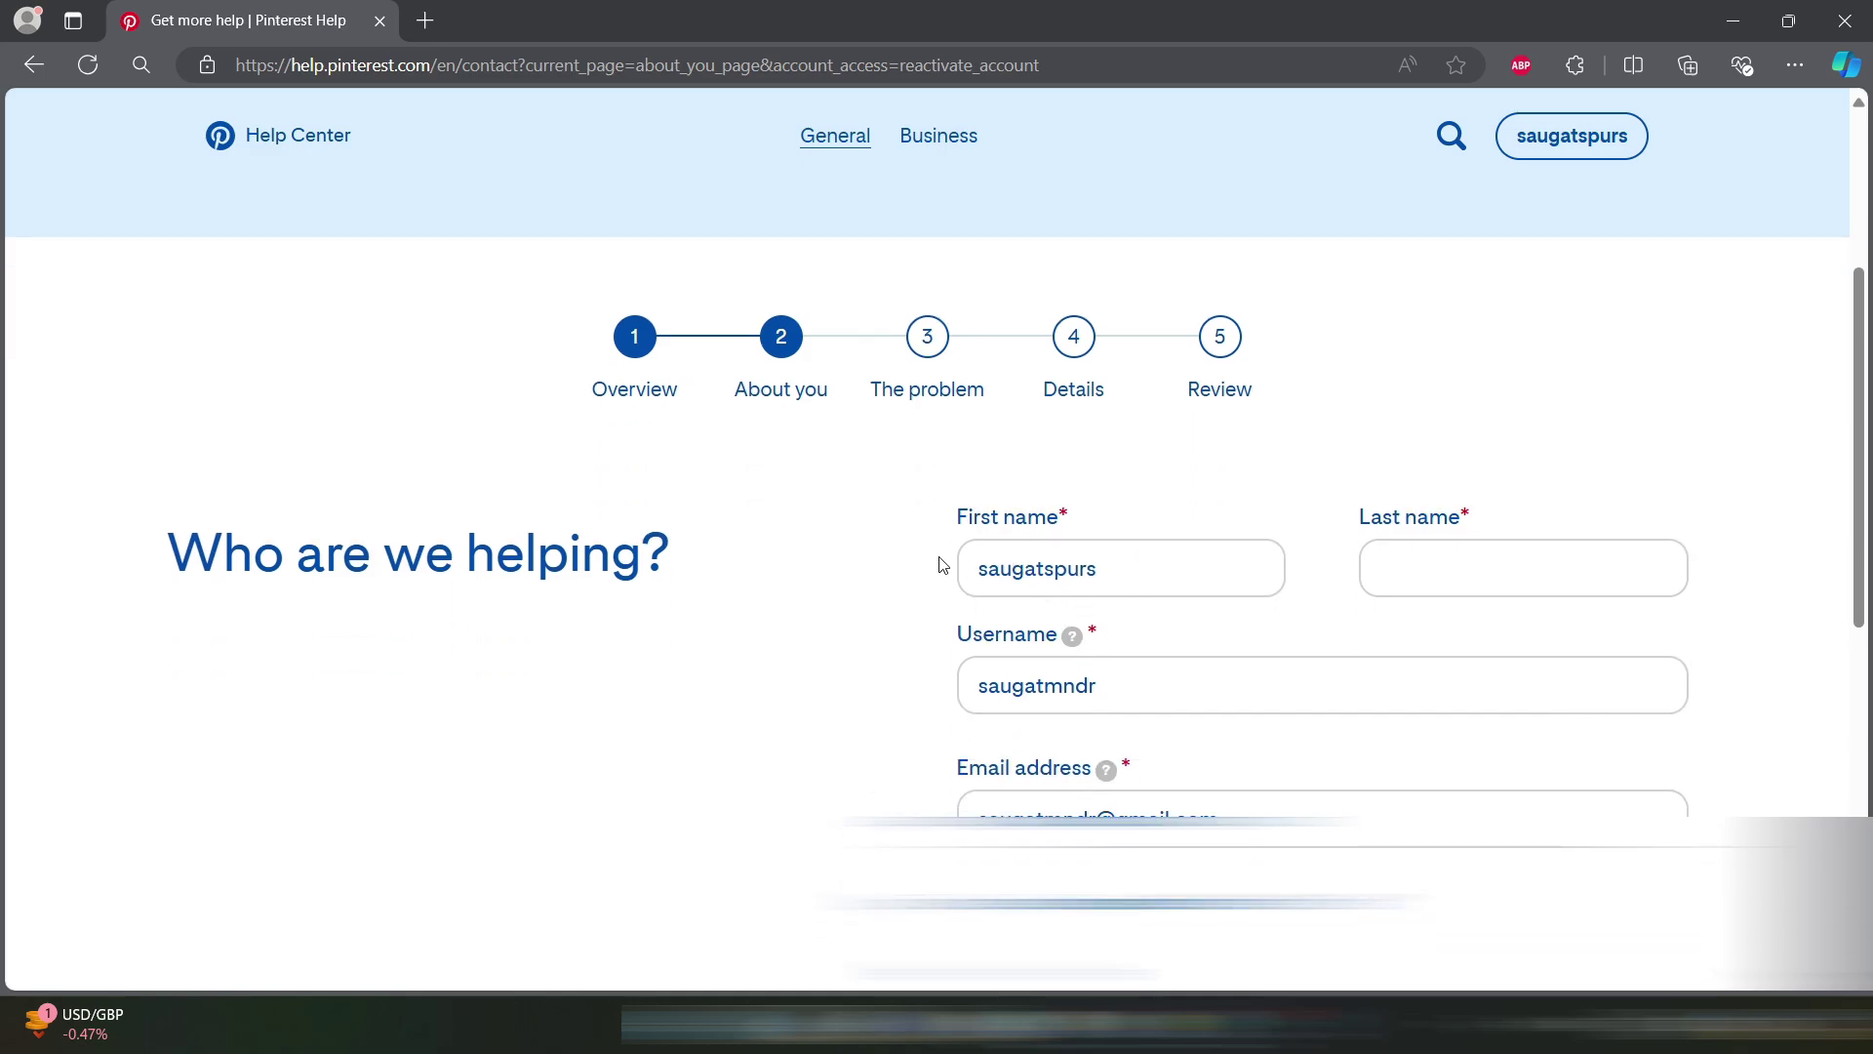
scroll(942, 565, down, 1)
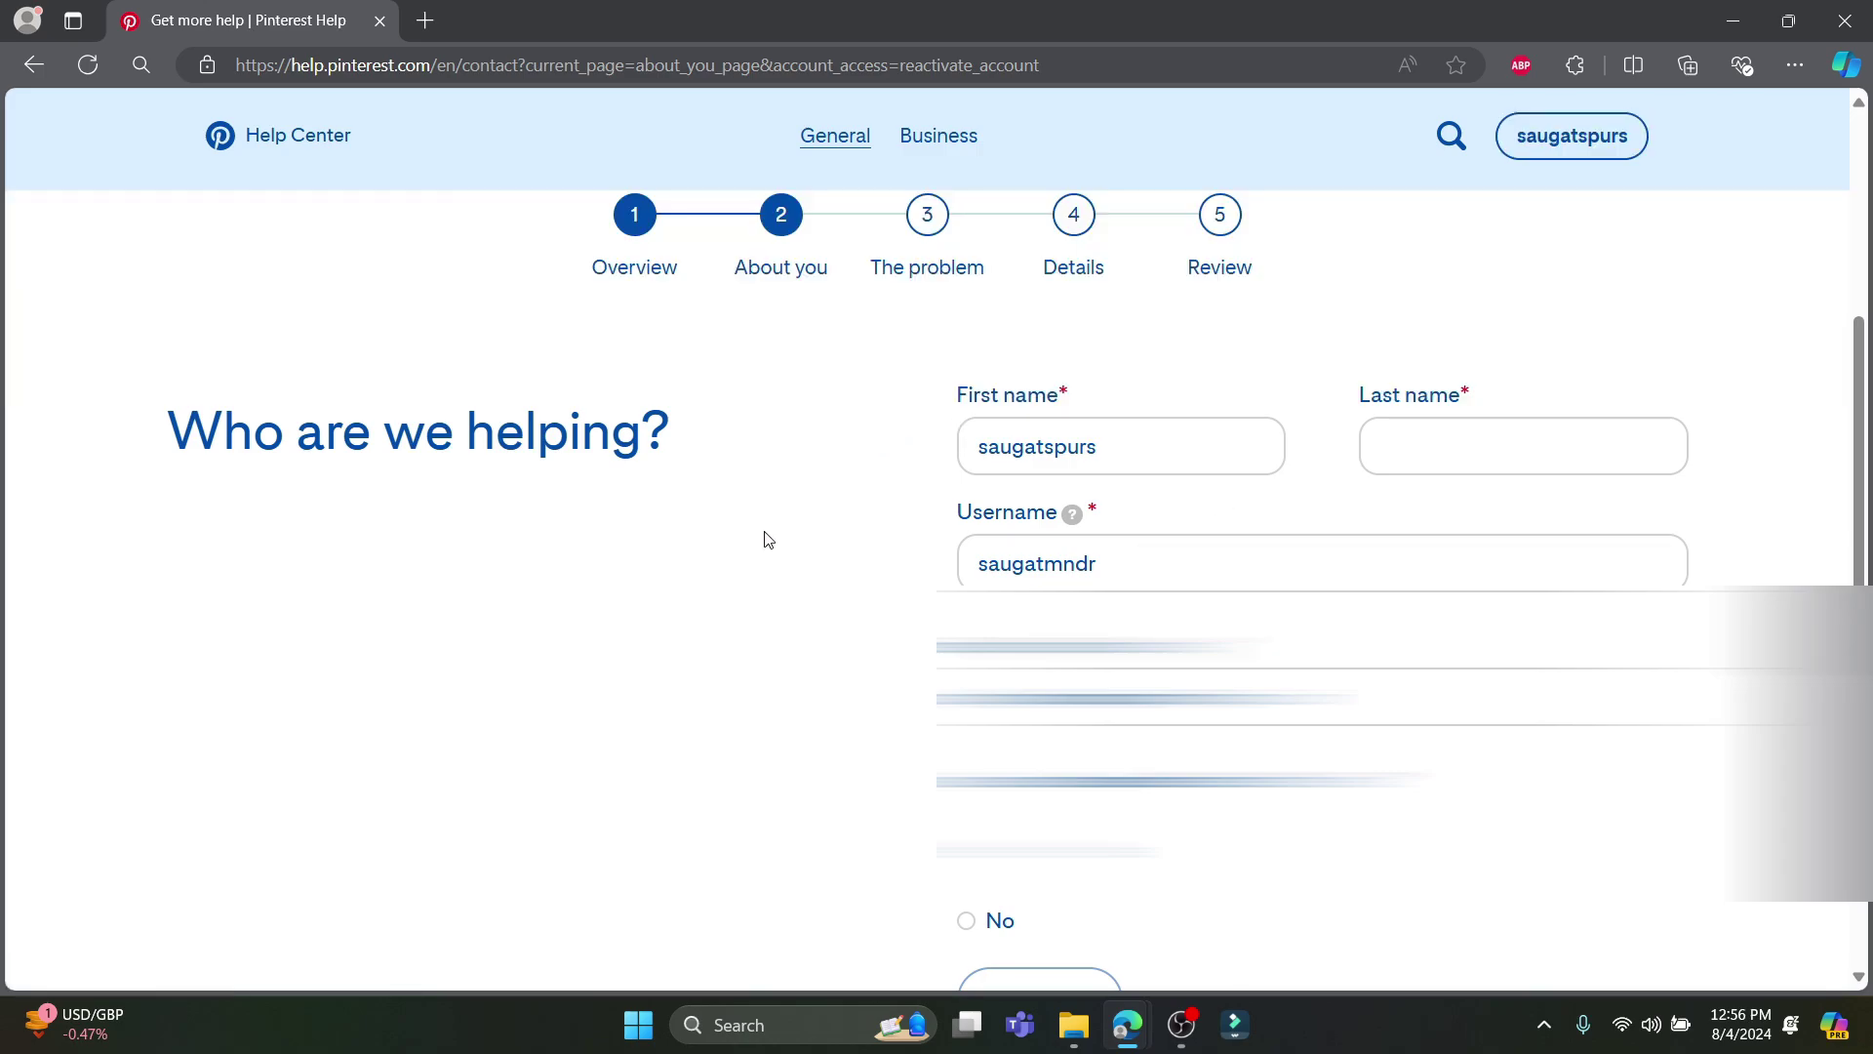
scroll(765, 539, up, 5)
scroll(828, 489, down, 4)
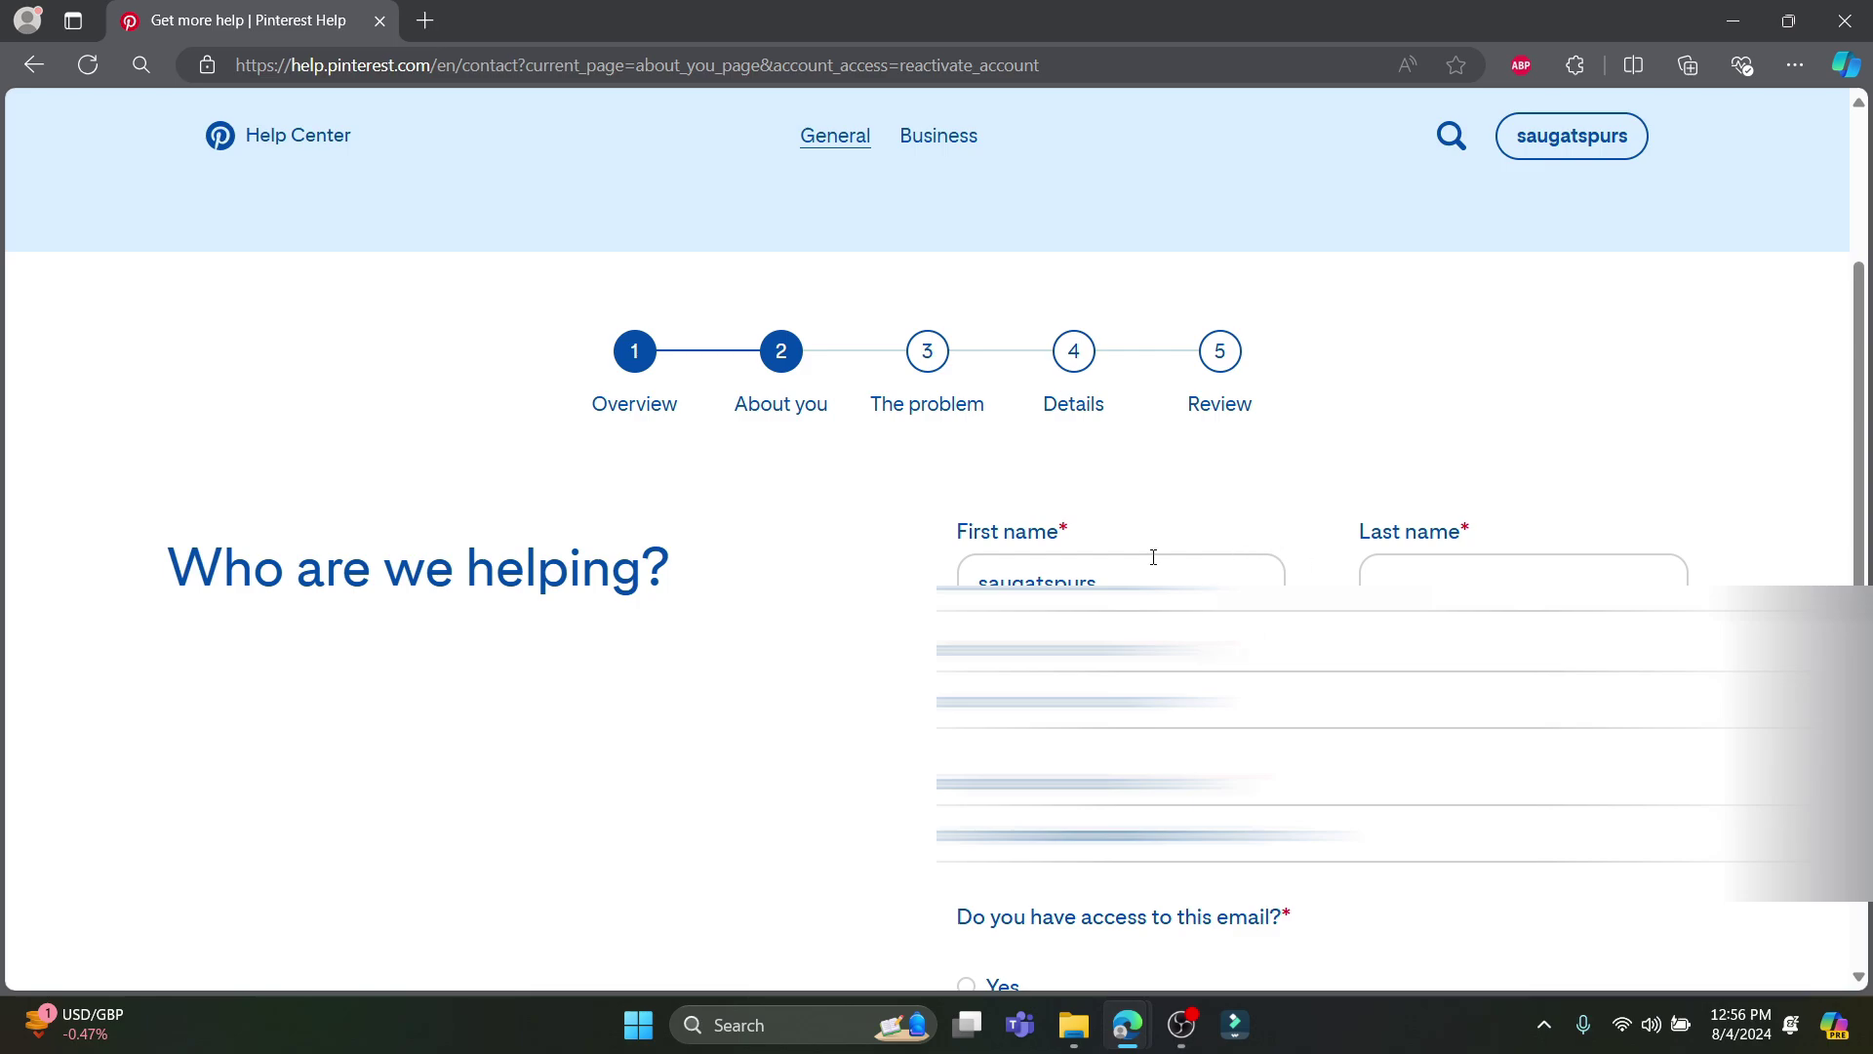
scroll(1073, 566, down, 1)
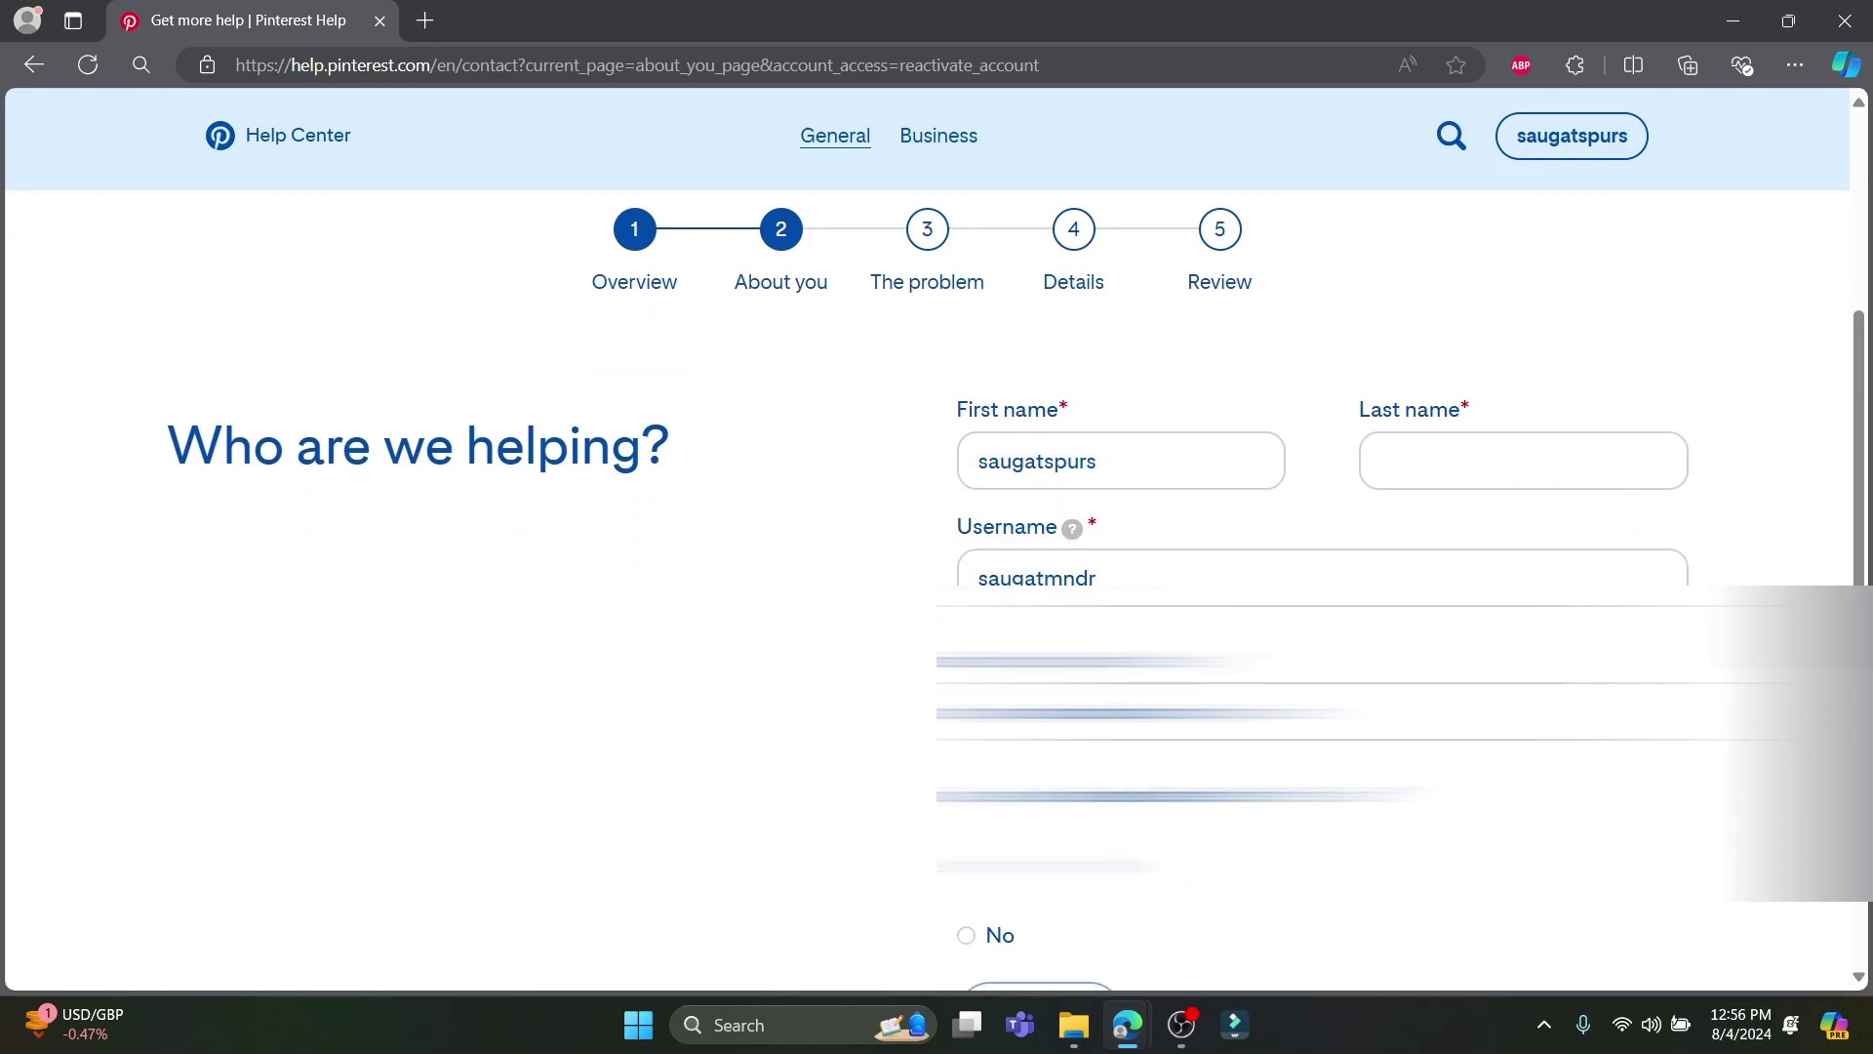
scroll(683, 566, down, 1)
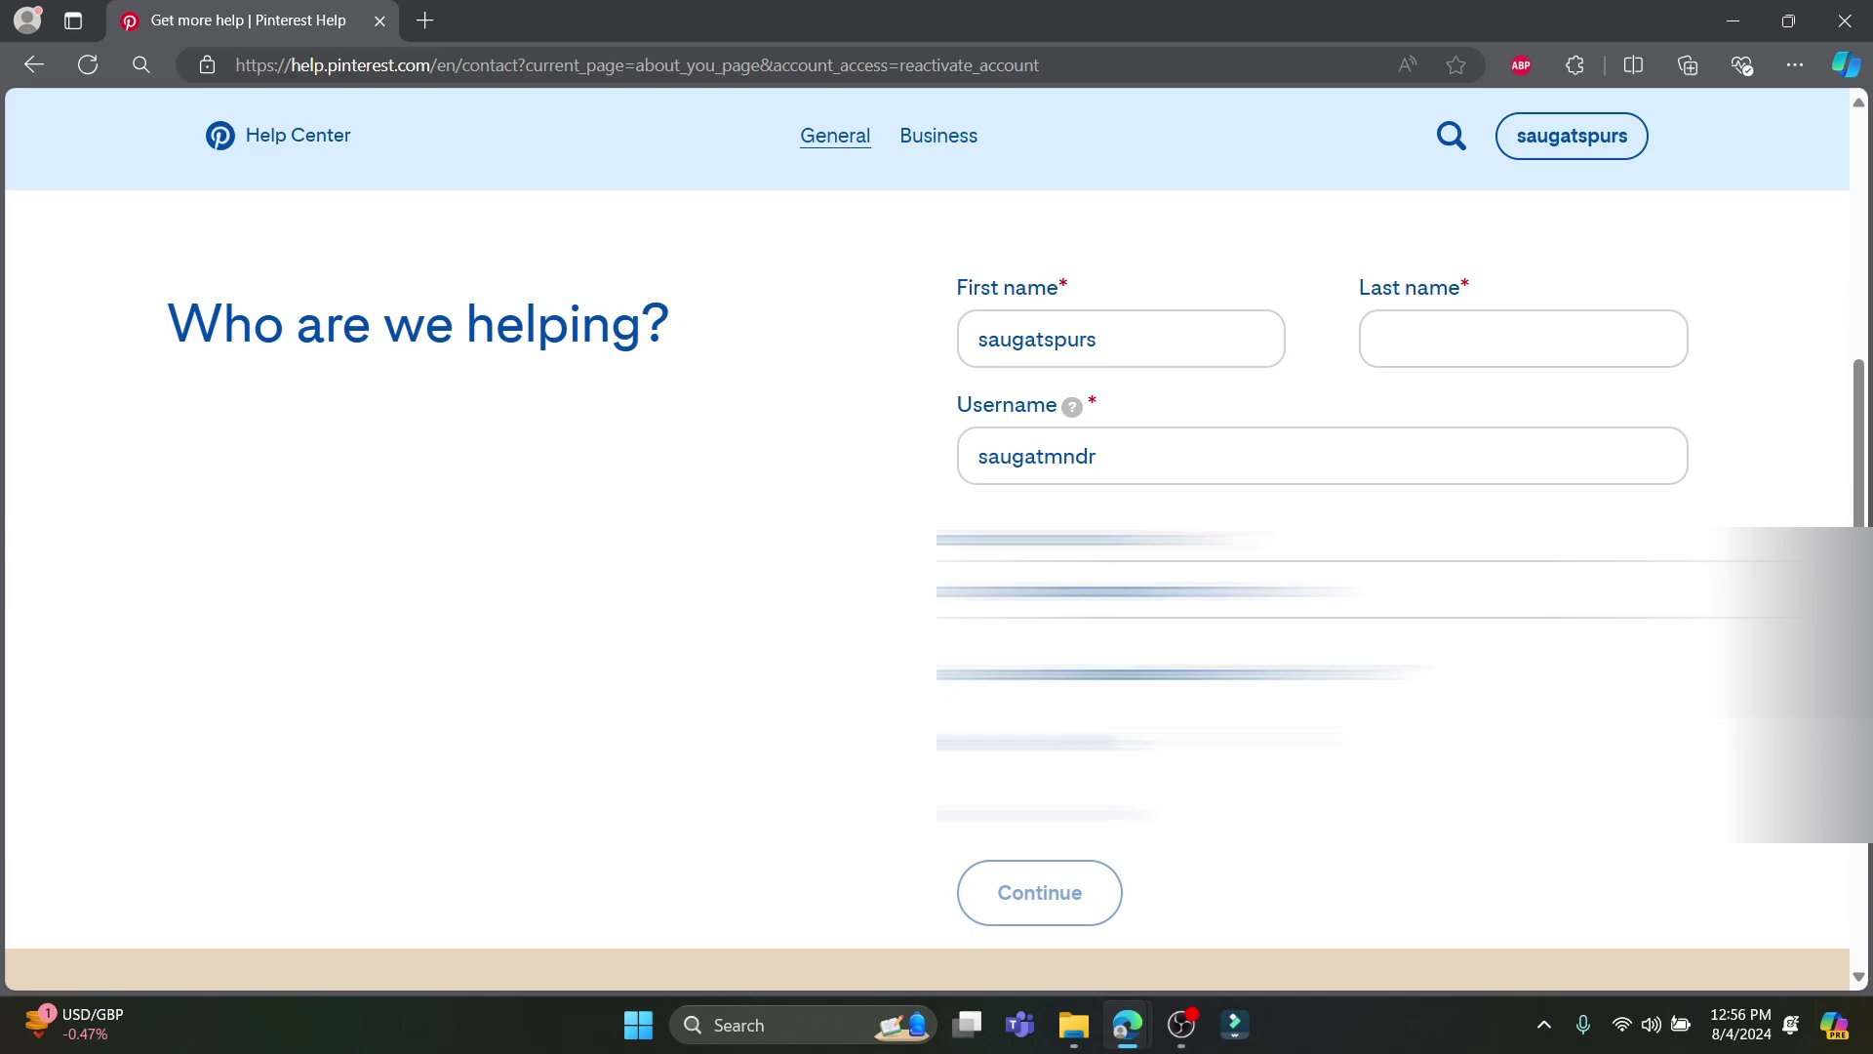
scroll(1064, 781, up, 1)
scroll(1064, 780, down, 1)
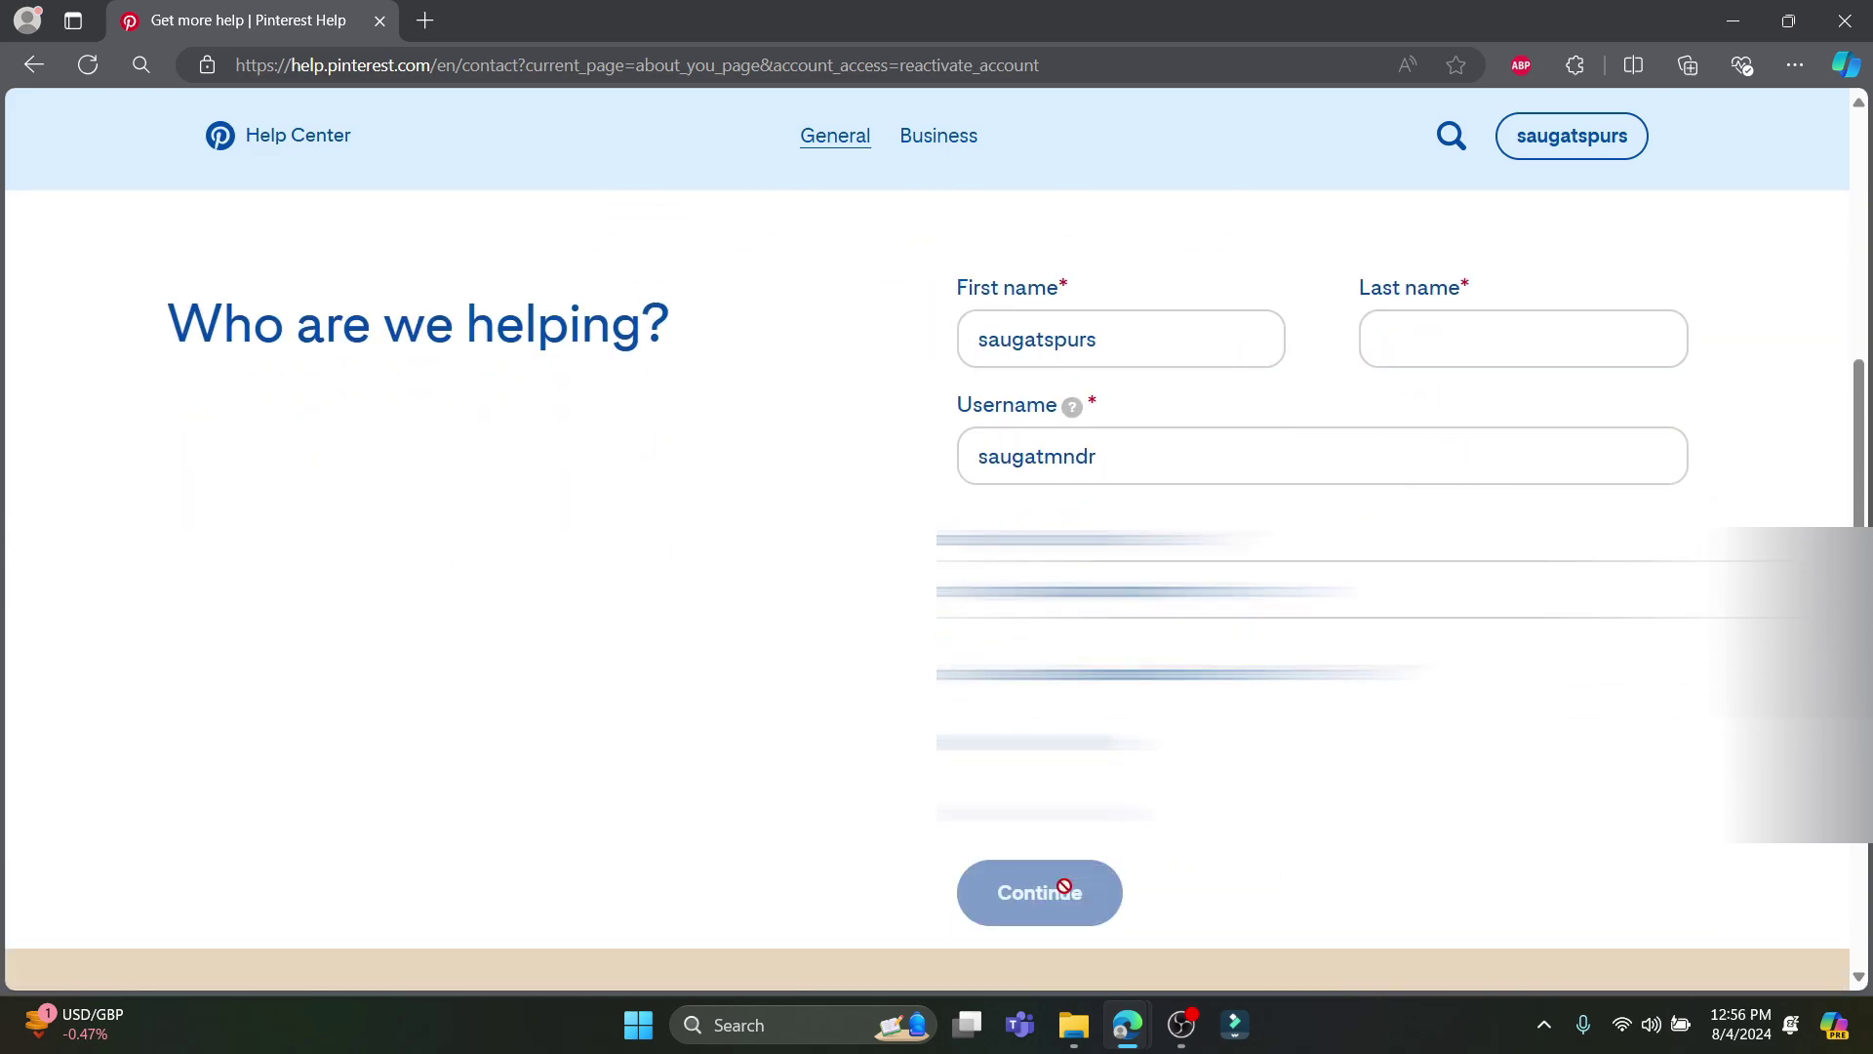
scroll(1063, 885, up, 2)
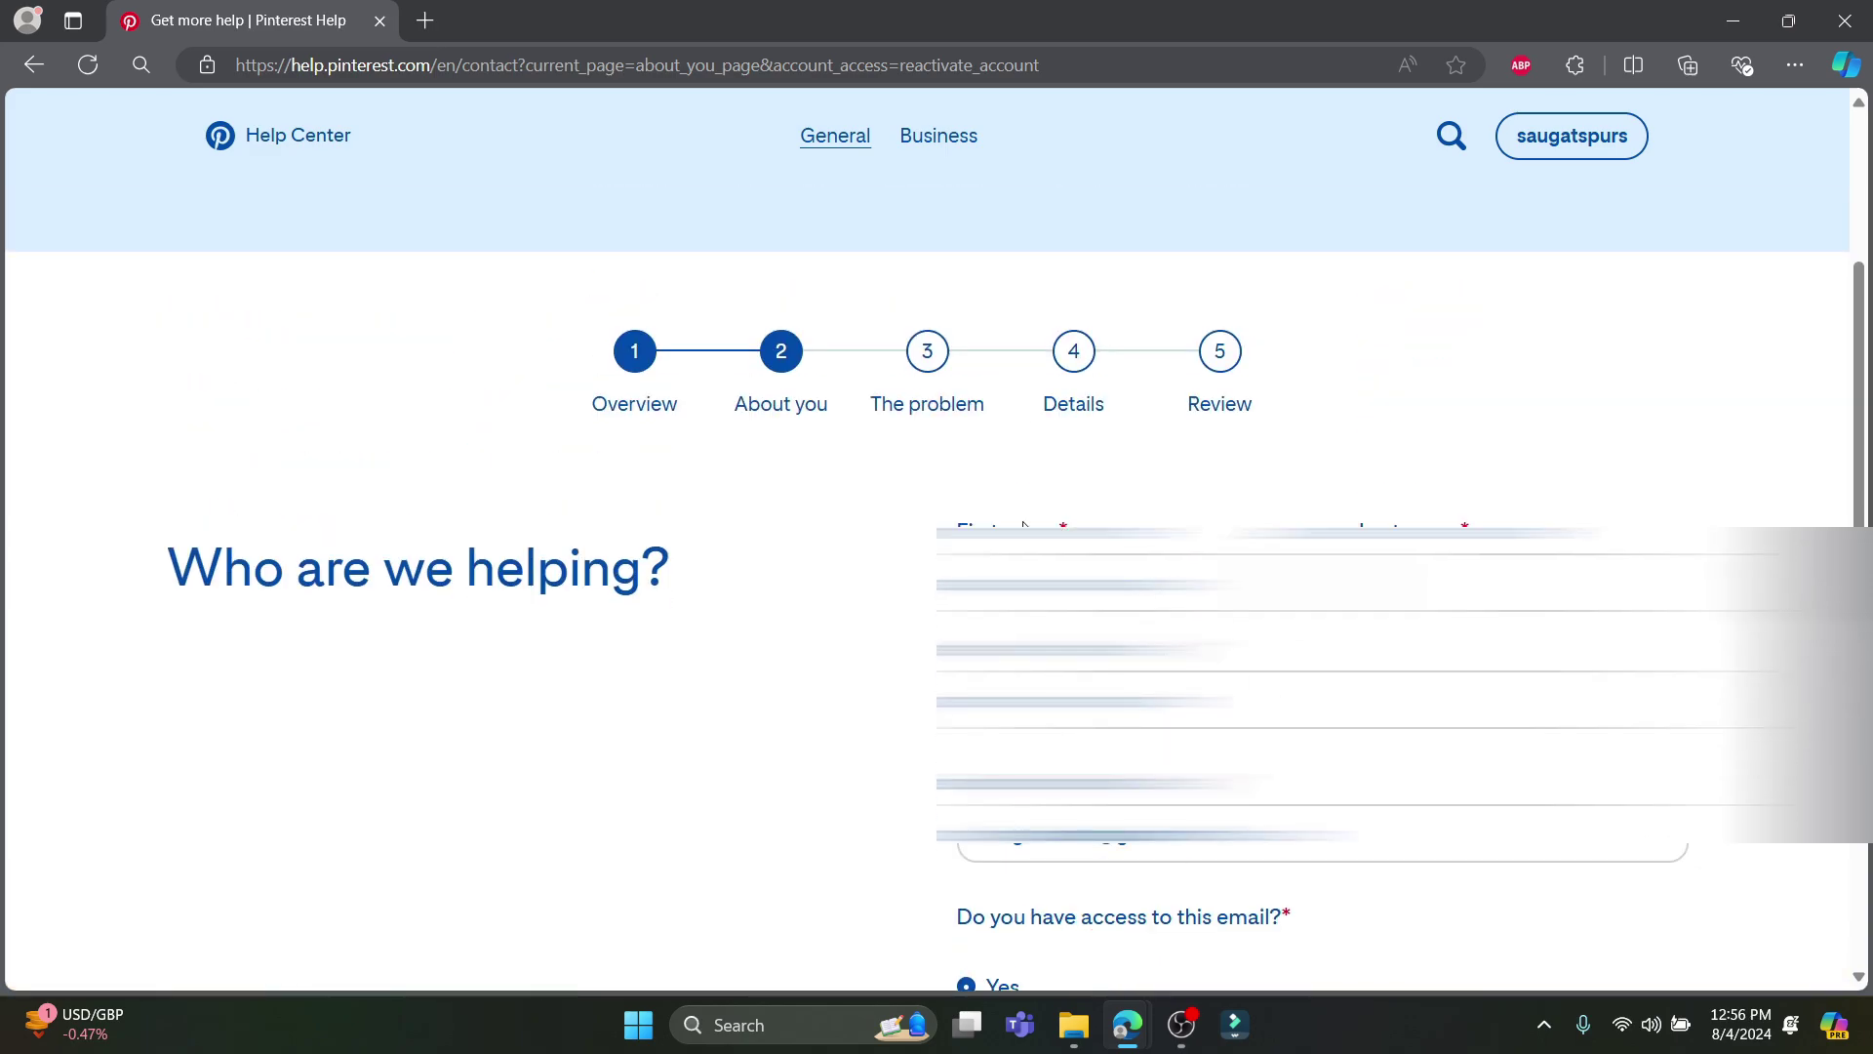
scroll(1022, 526, down, 3)
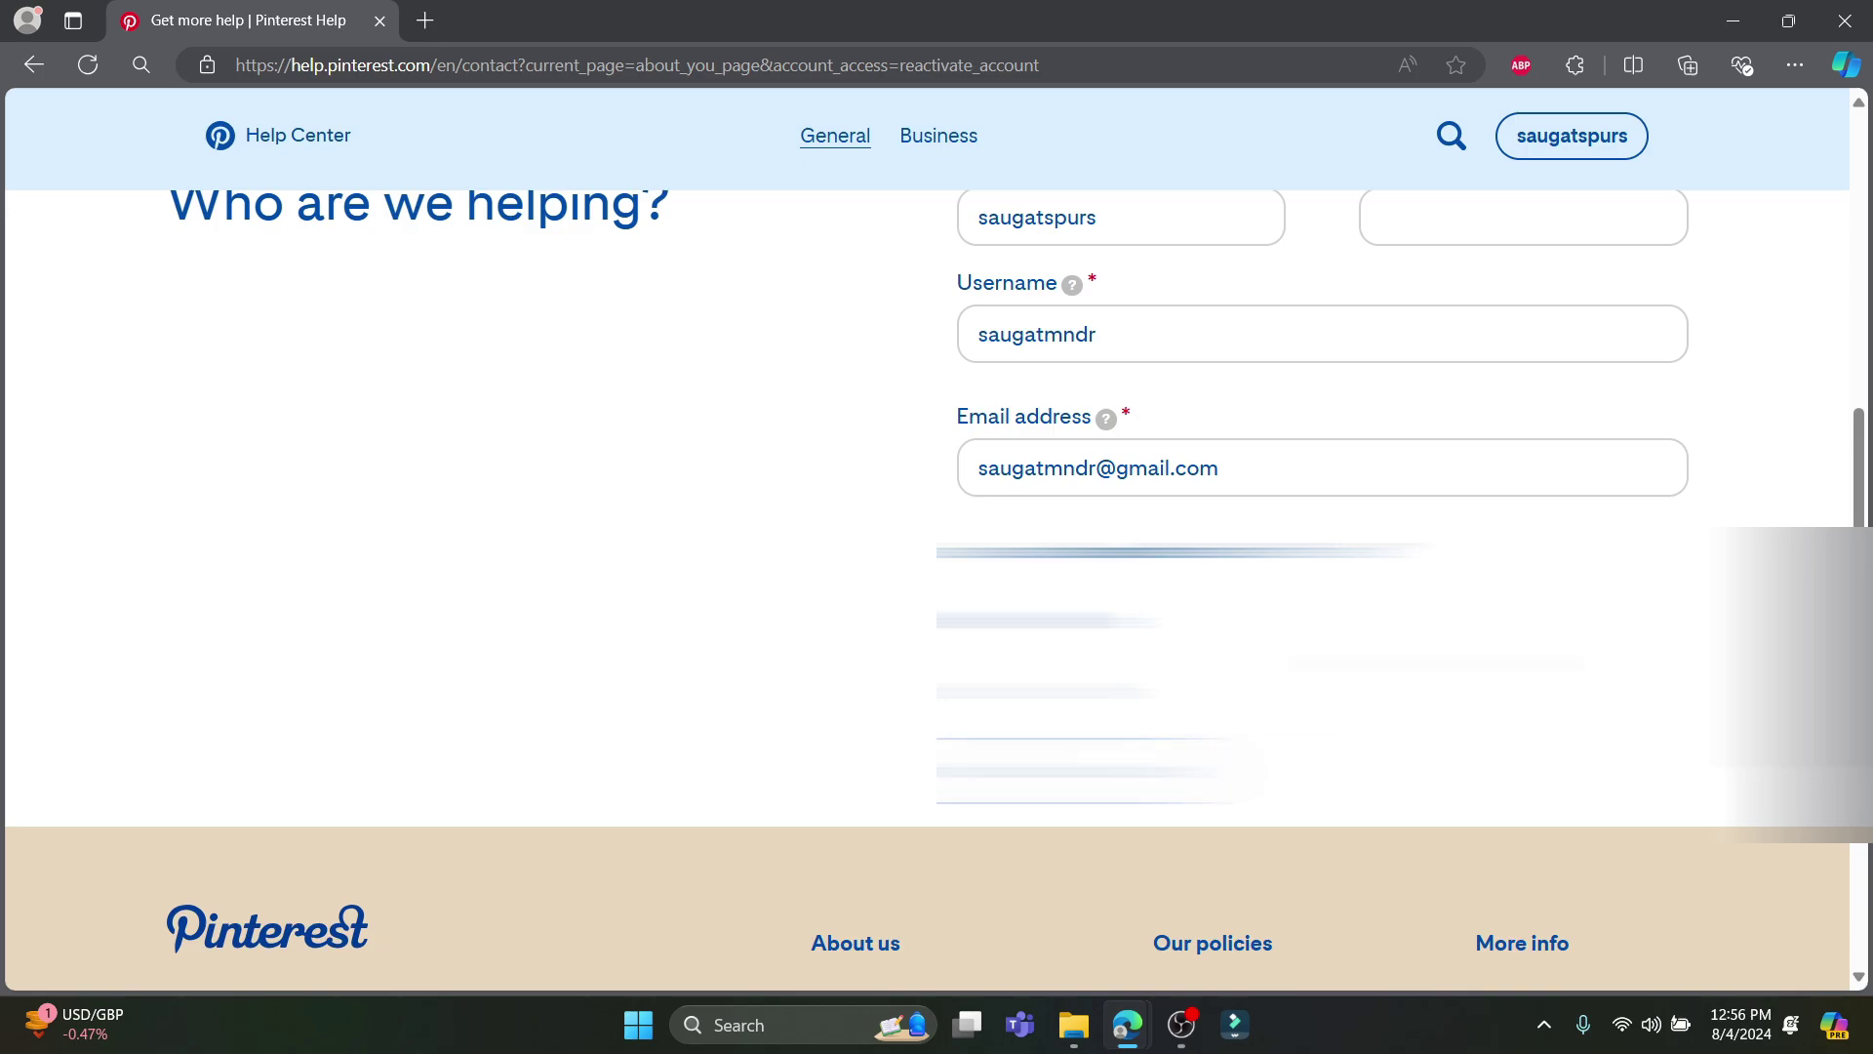
Replace the username in First name with the person's real first name, then continue
double_click(1122, 216)
scroll(731, 354, up, 1)
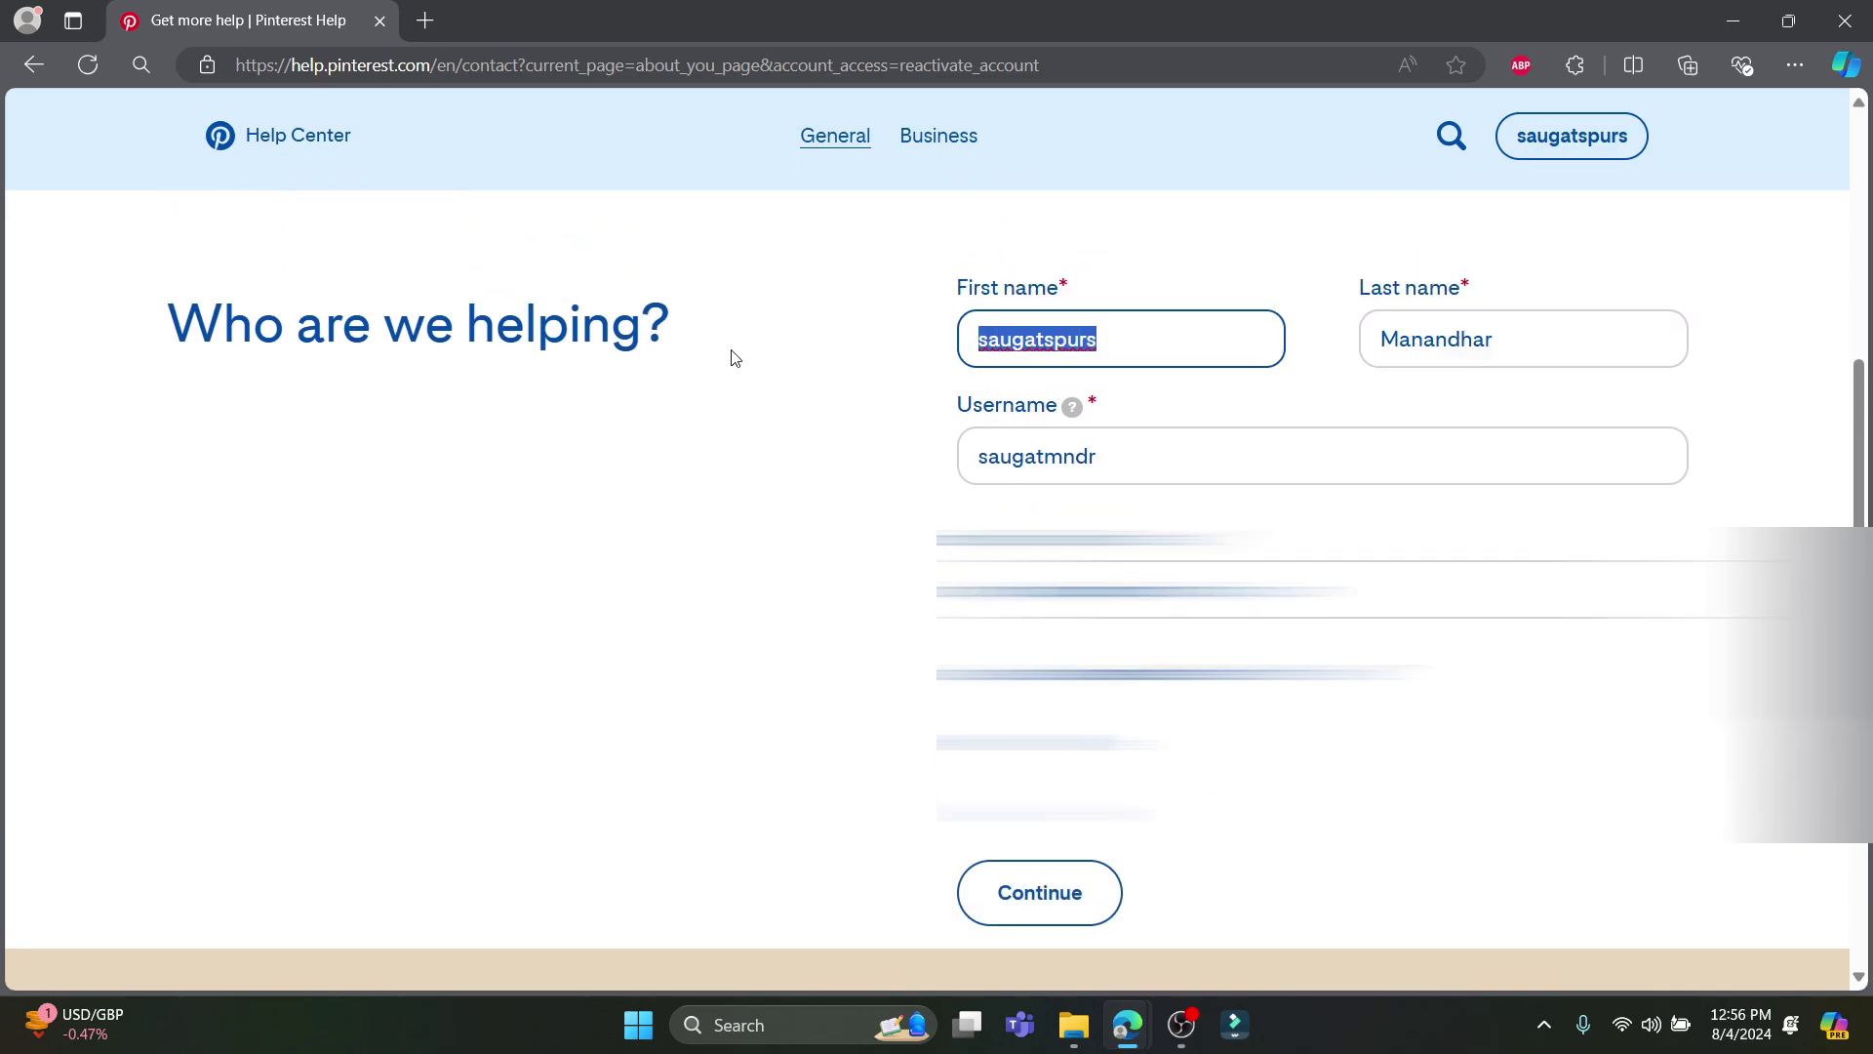
text(Saugat)
click(997, 429)
scroll(1108, 865, down, 1)
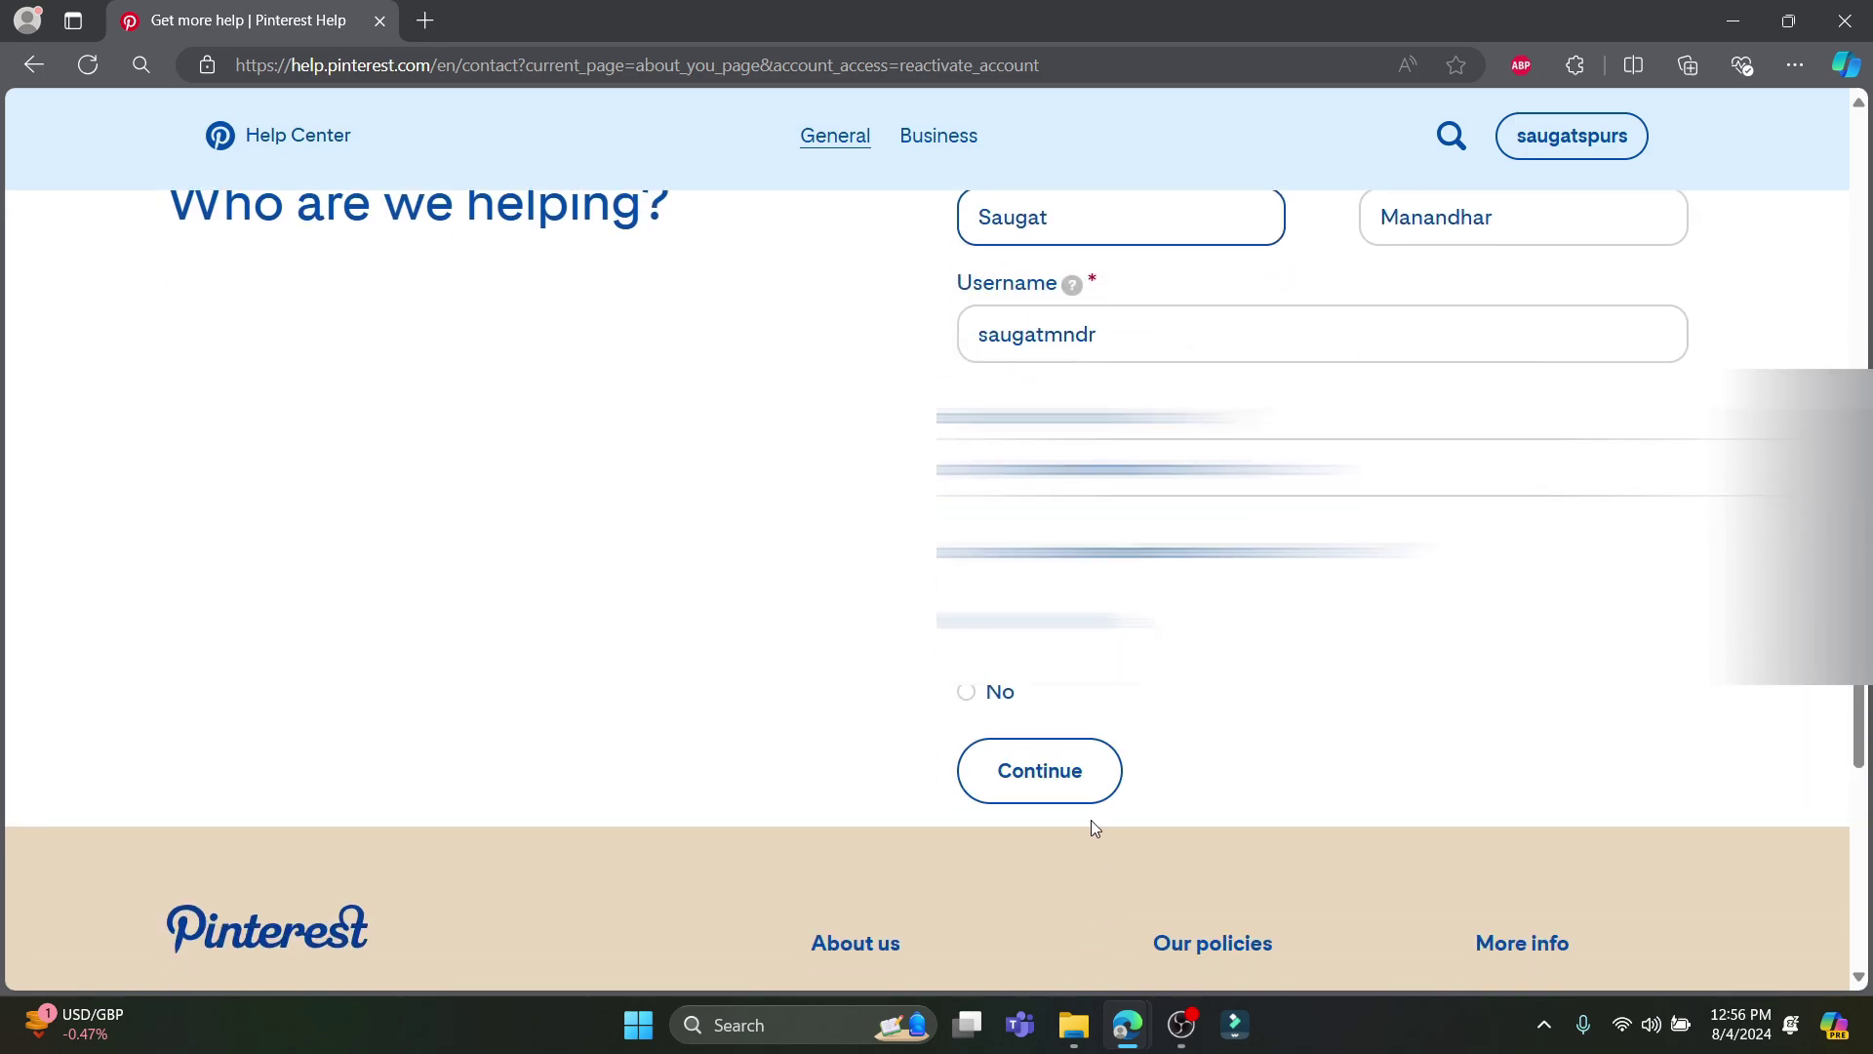
click(1083, 793)
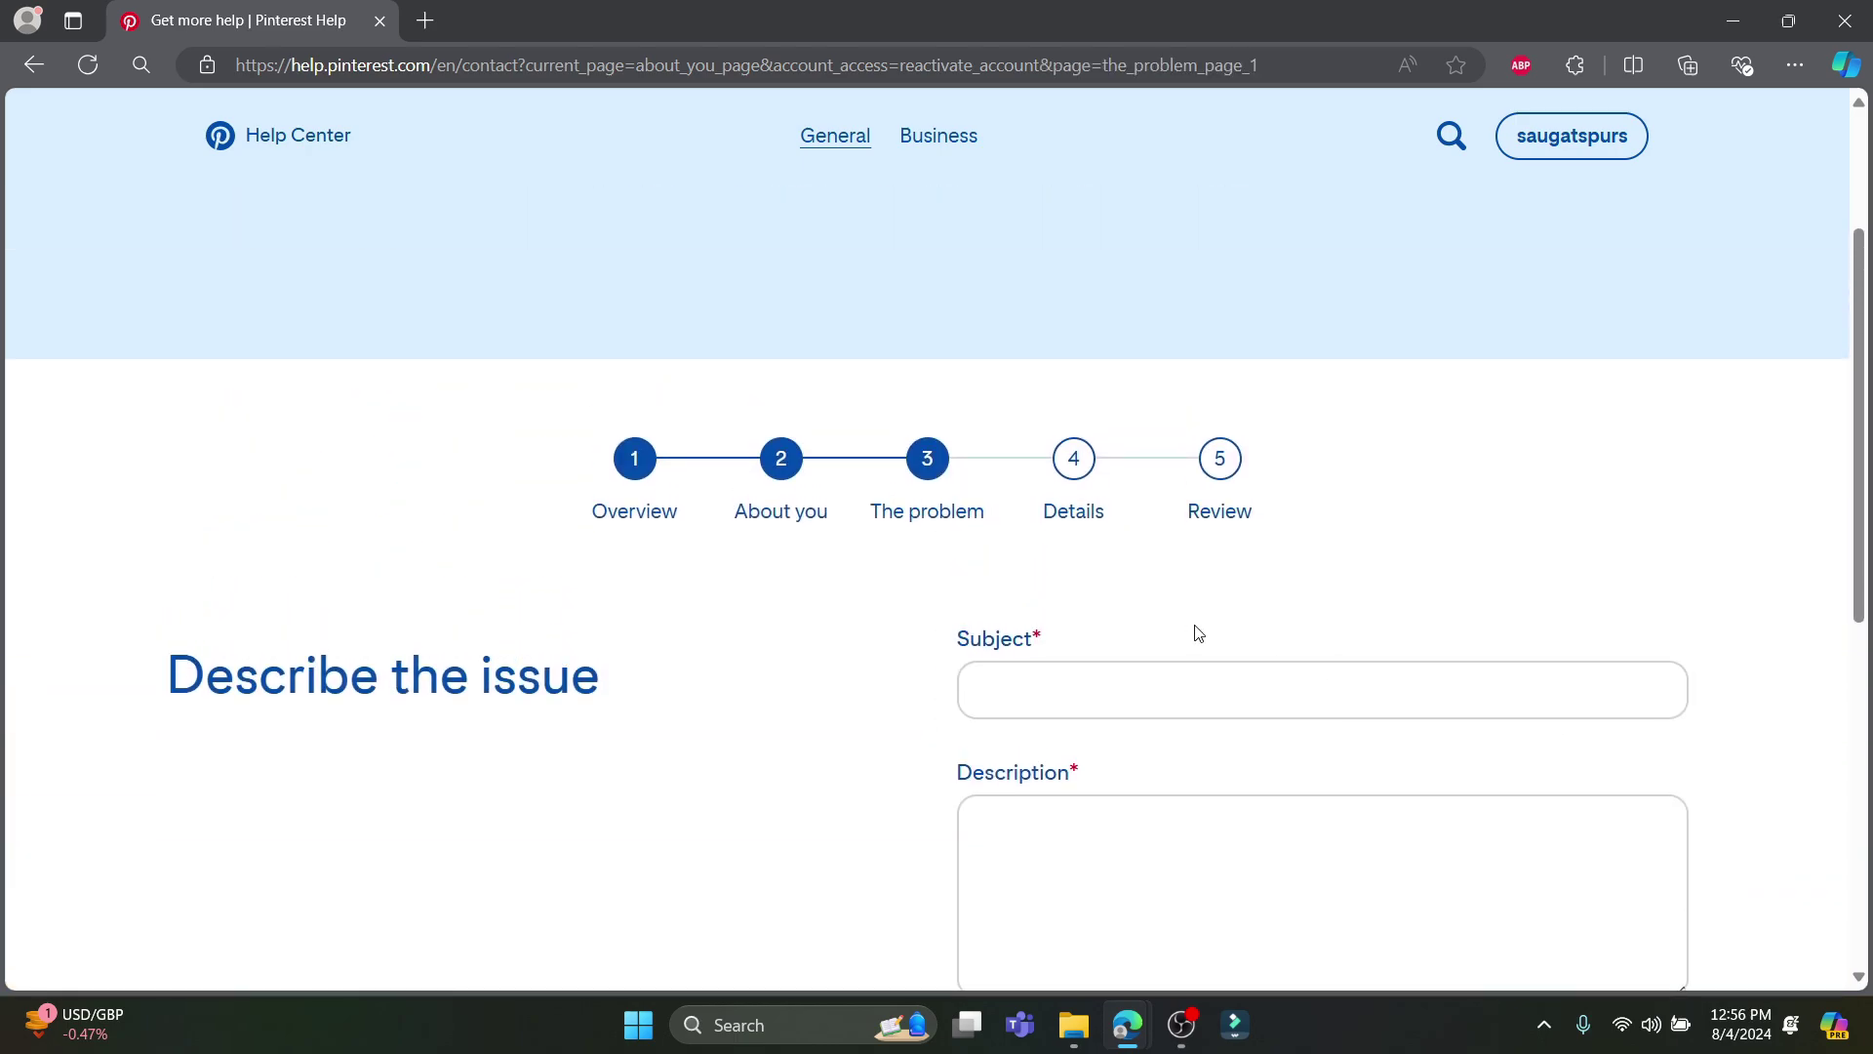
Enter subject 'Account Suspended' and describe: 'My account been suspended but I've not done anything wrong.'
click(1172, 694)
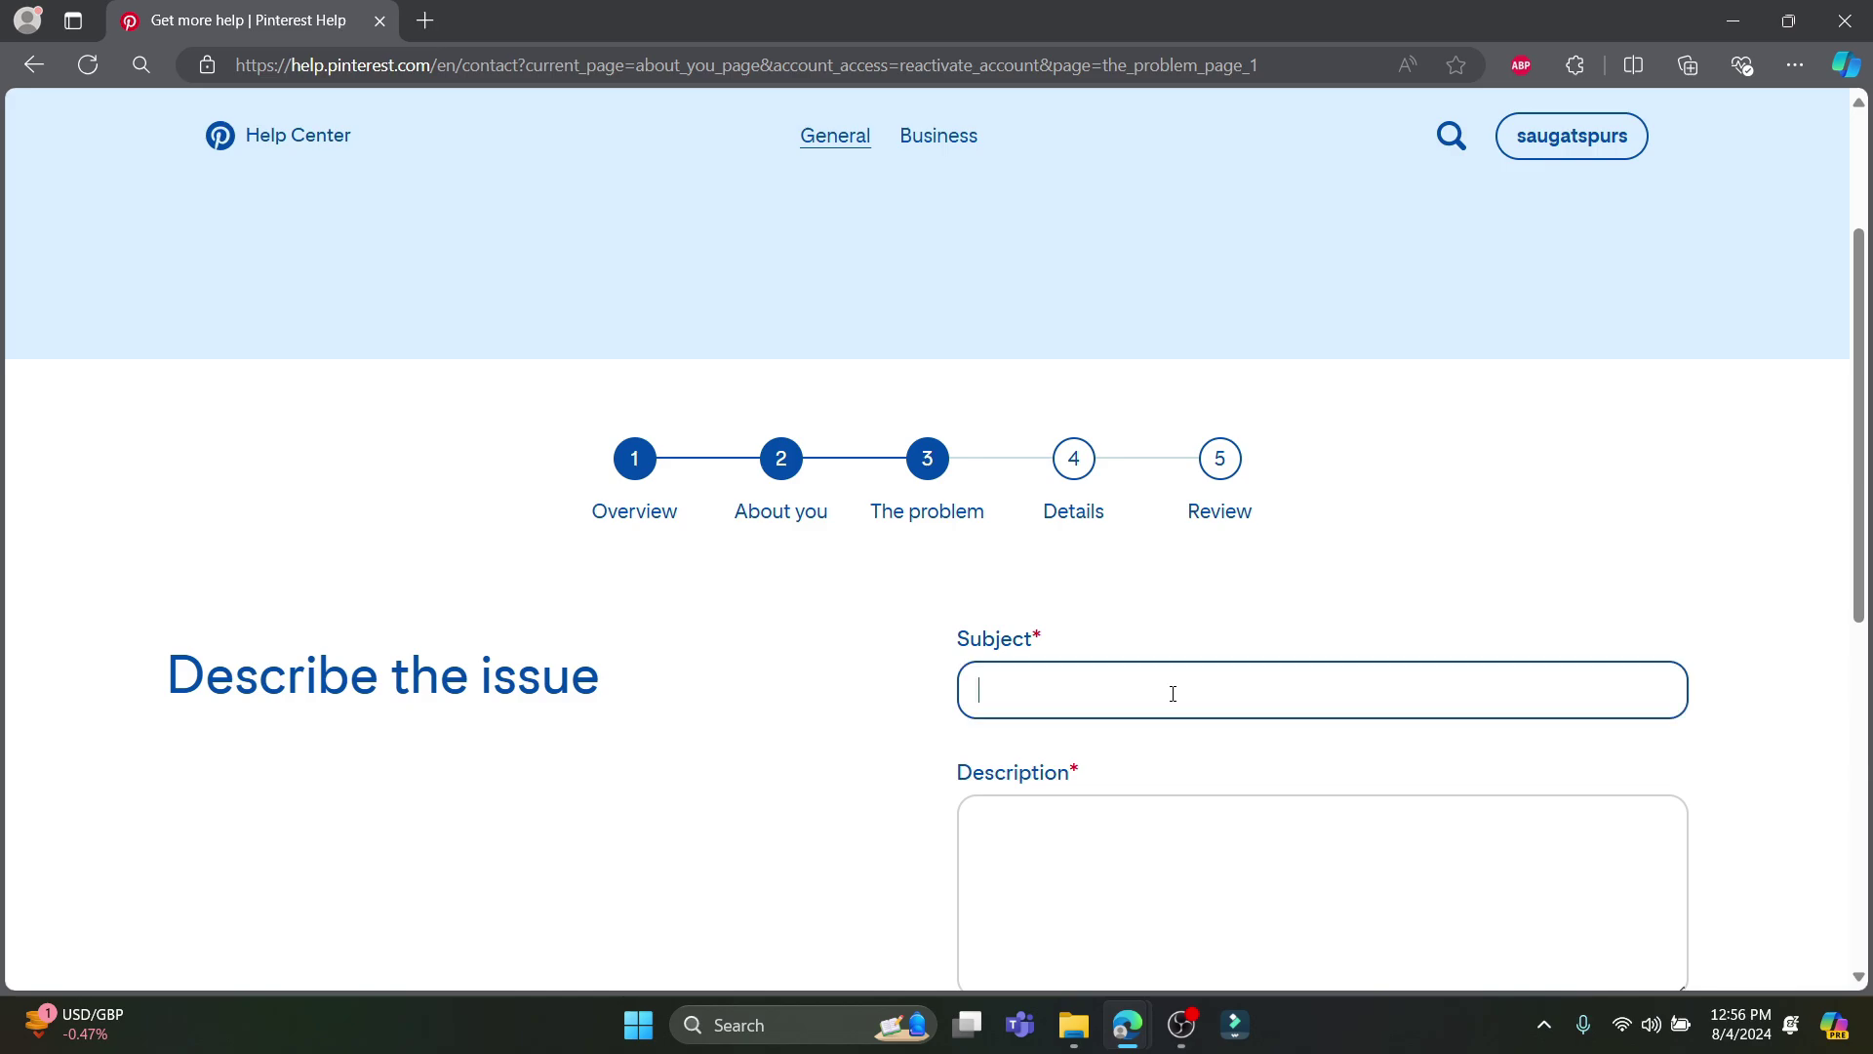
text(Account Suspended)
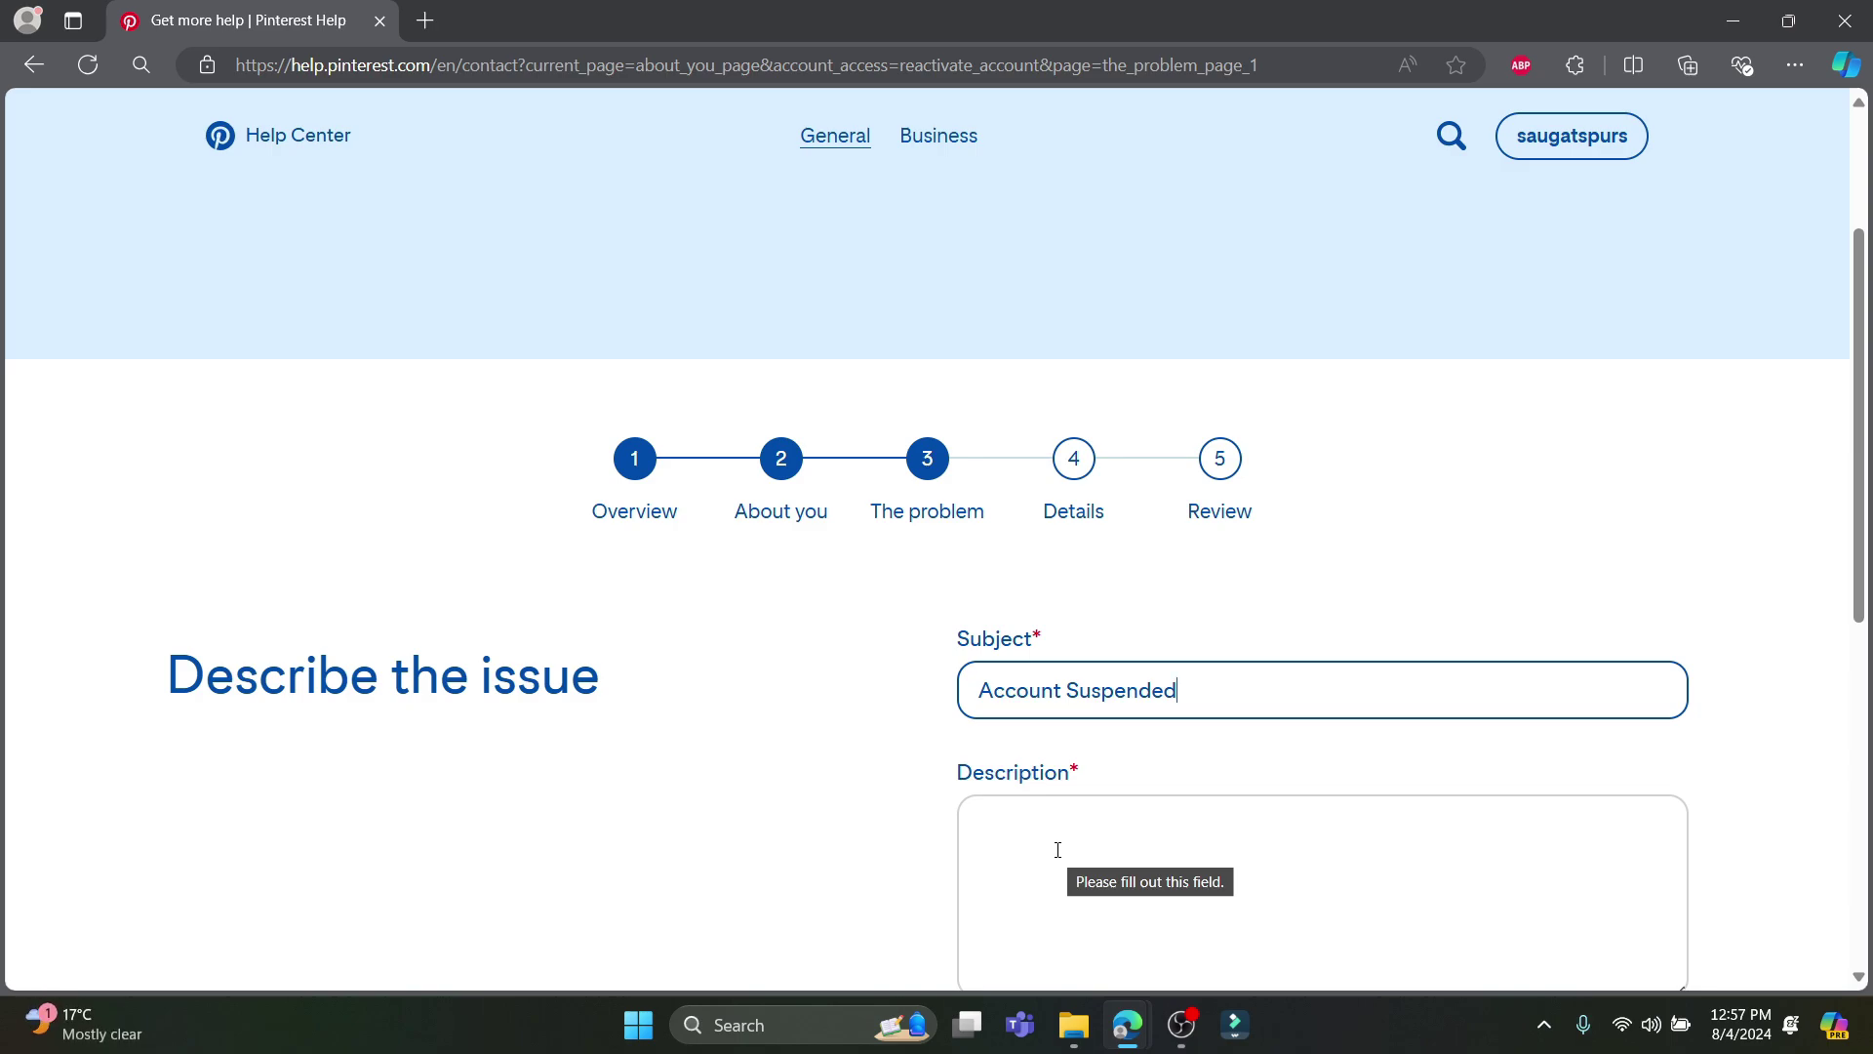
click(928, 832)
click(1033, 830)
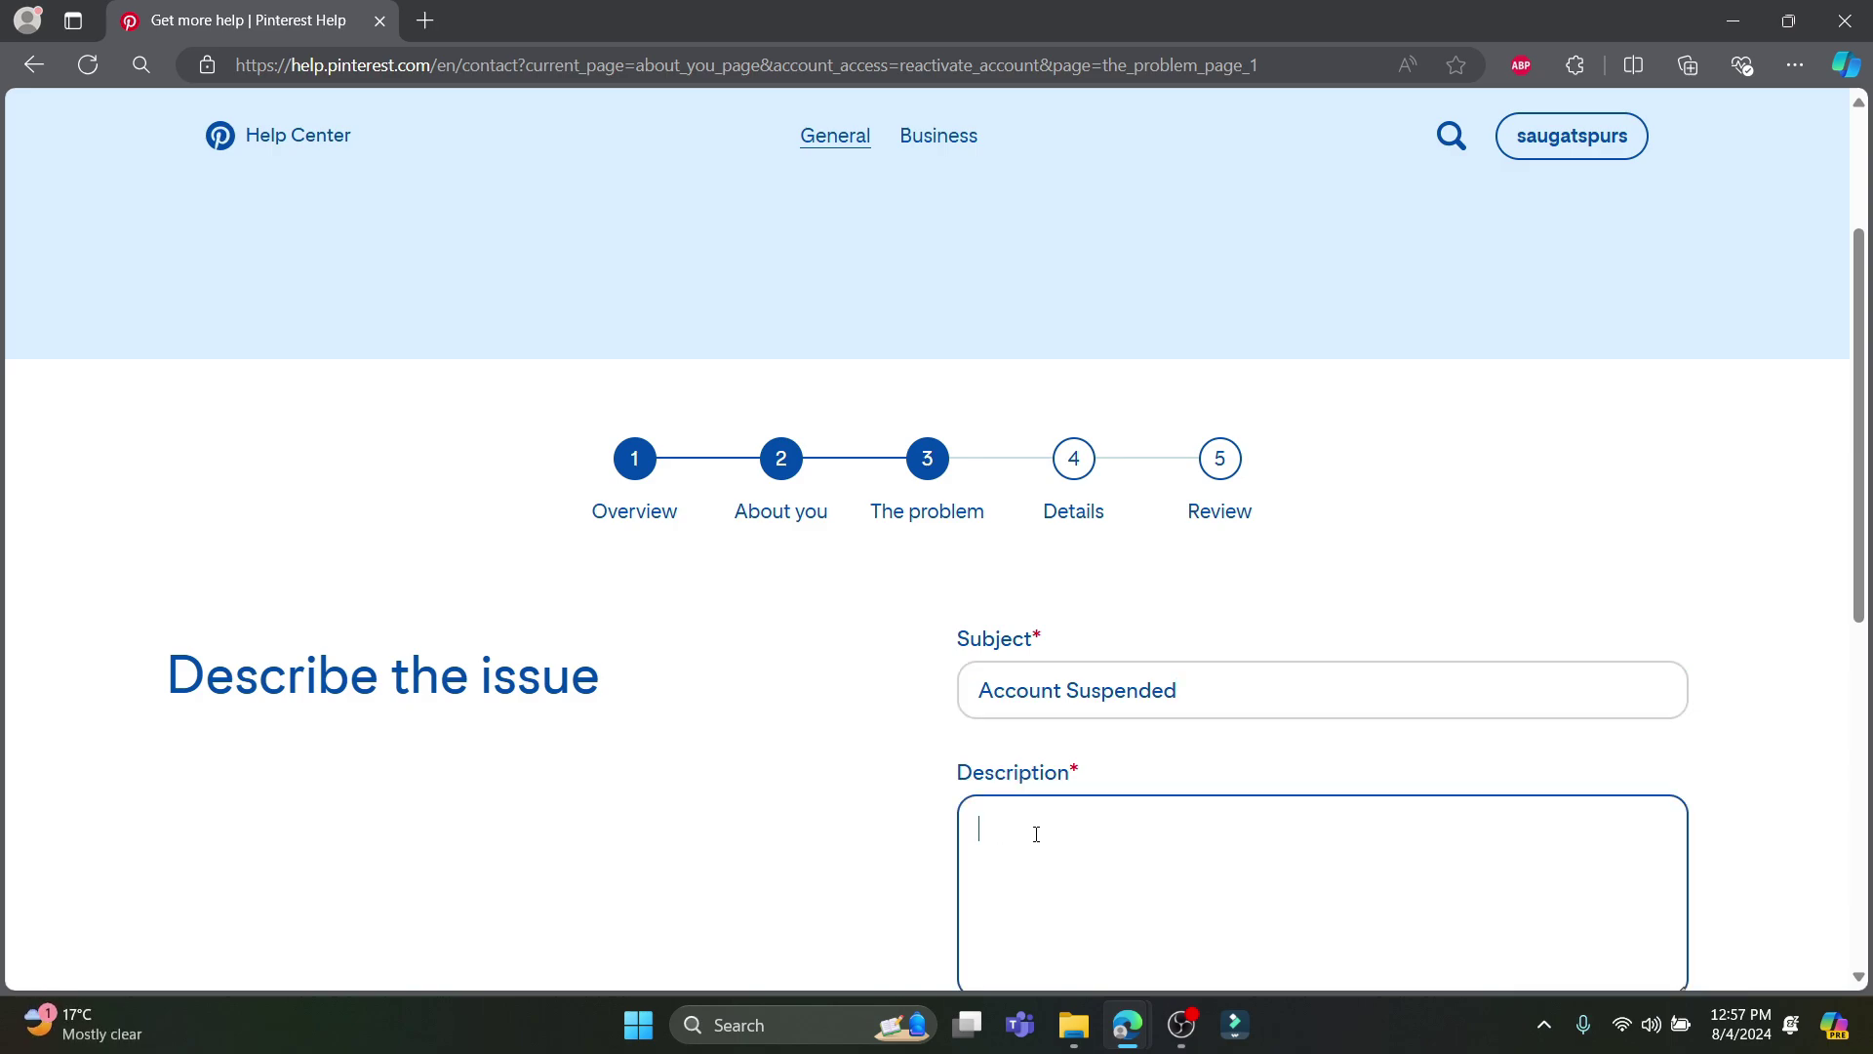
click(1095, 763)
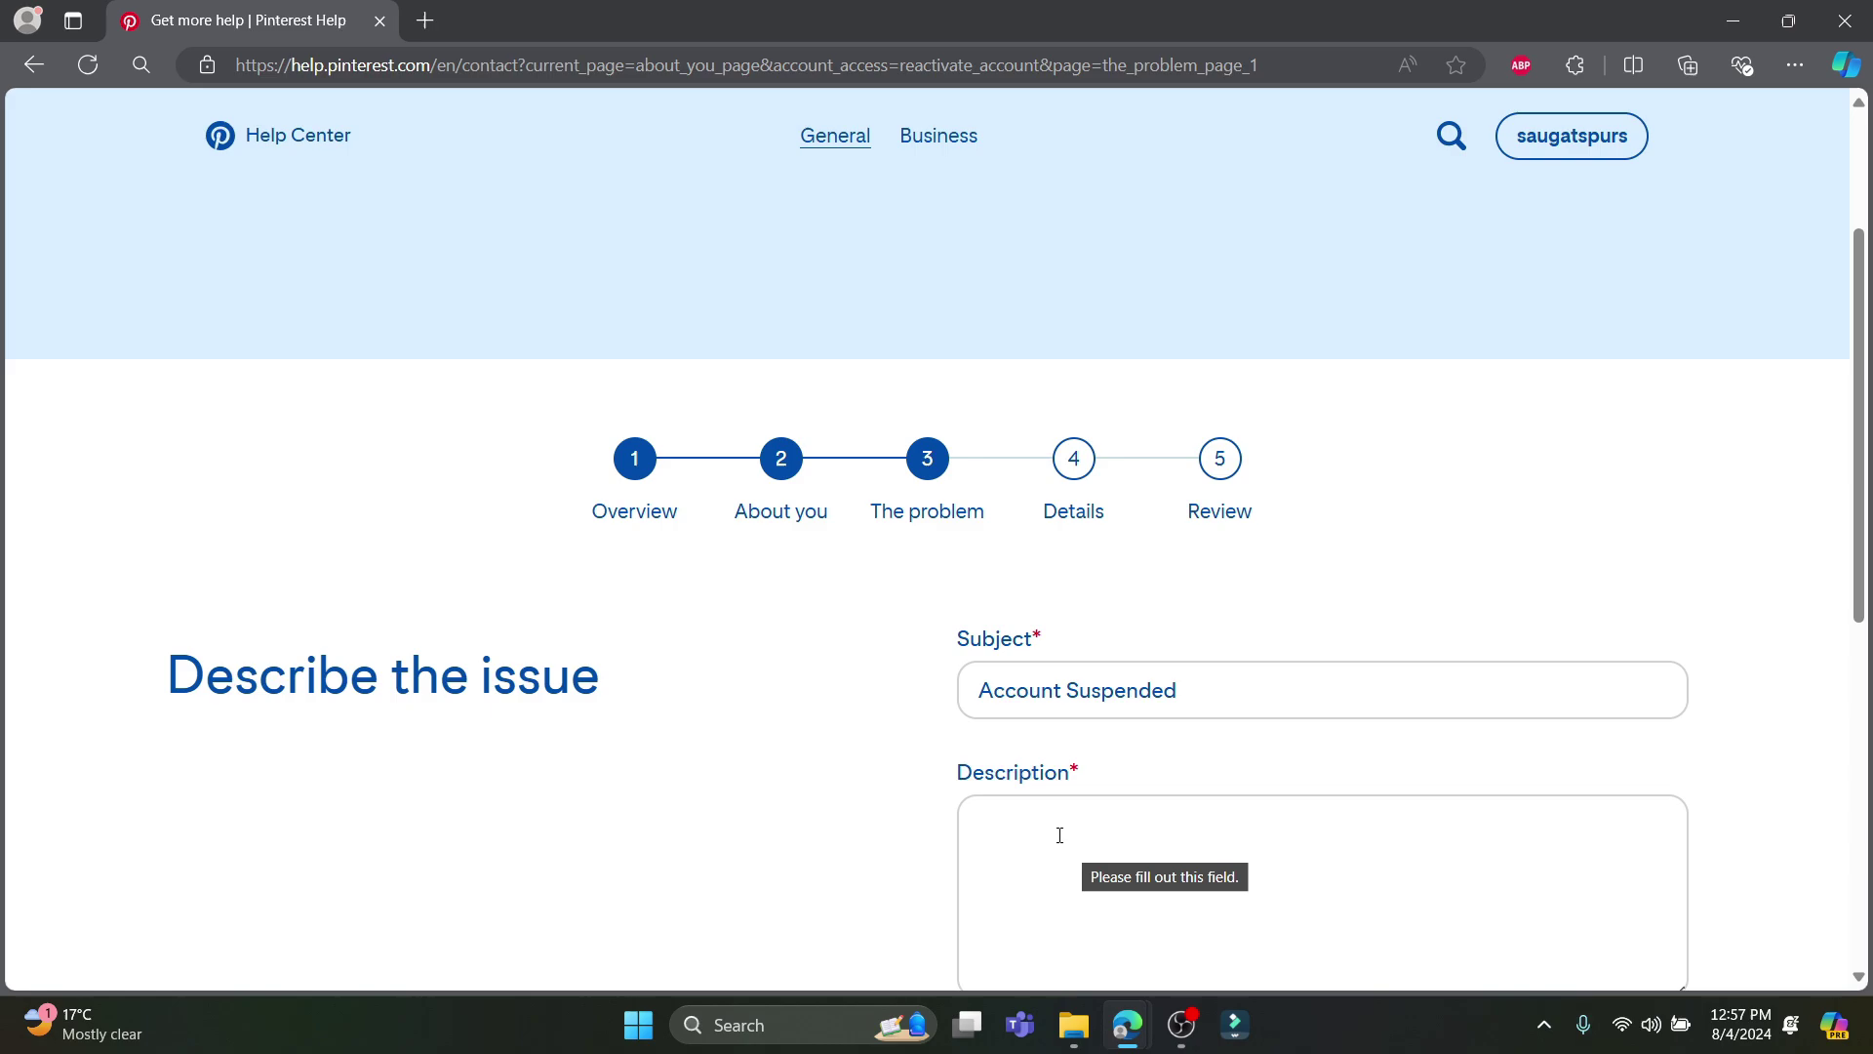
click(1061, 824)
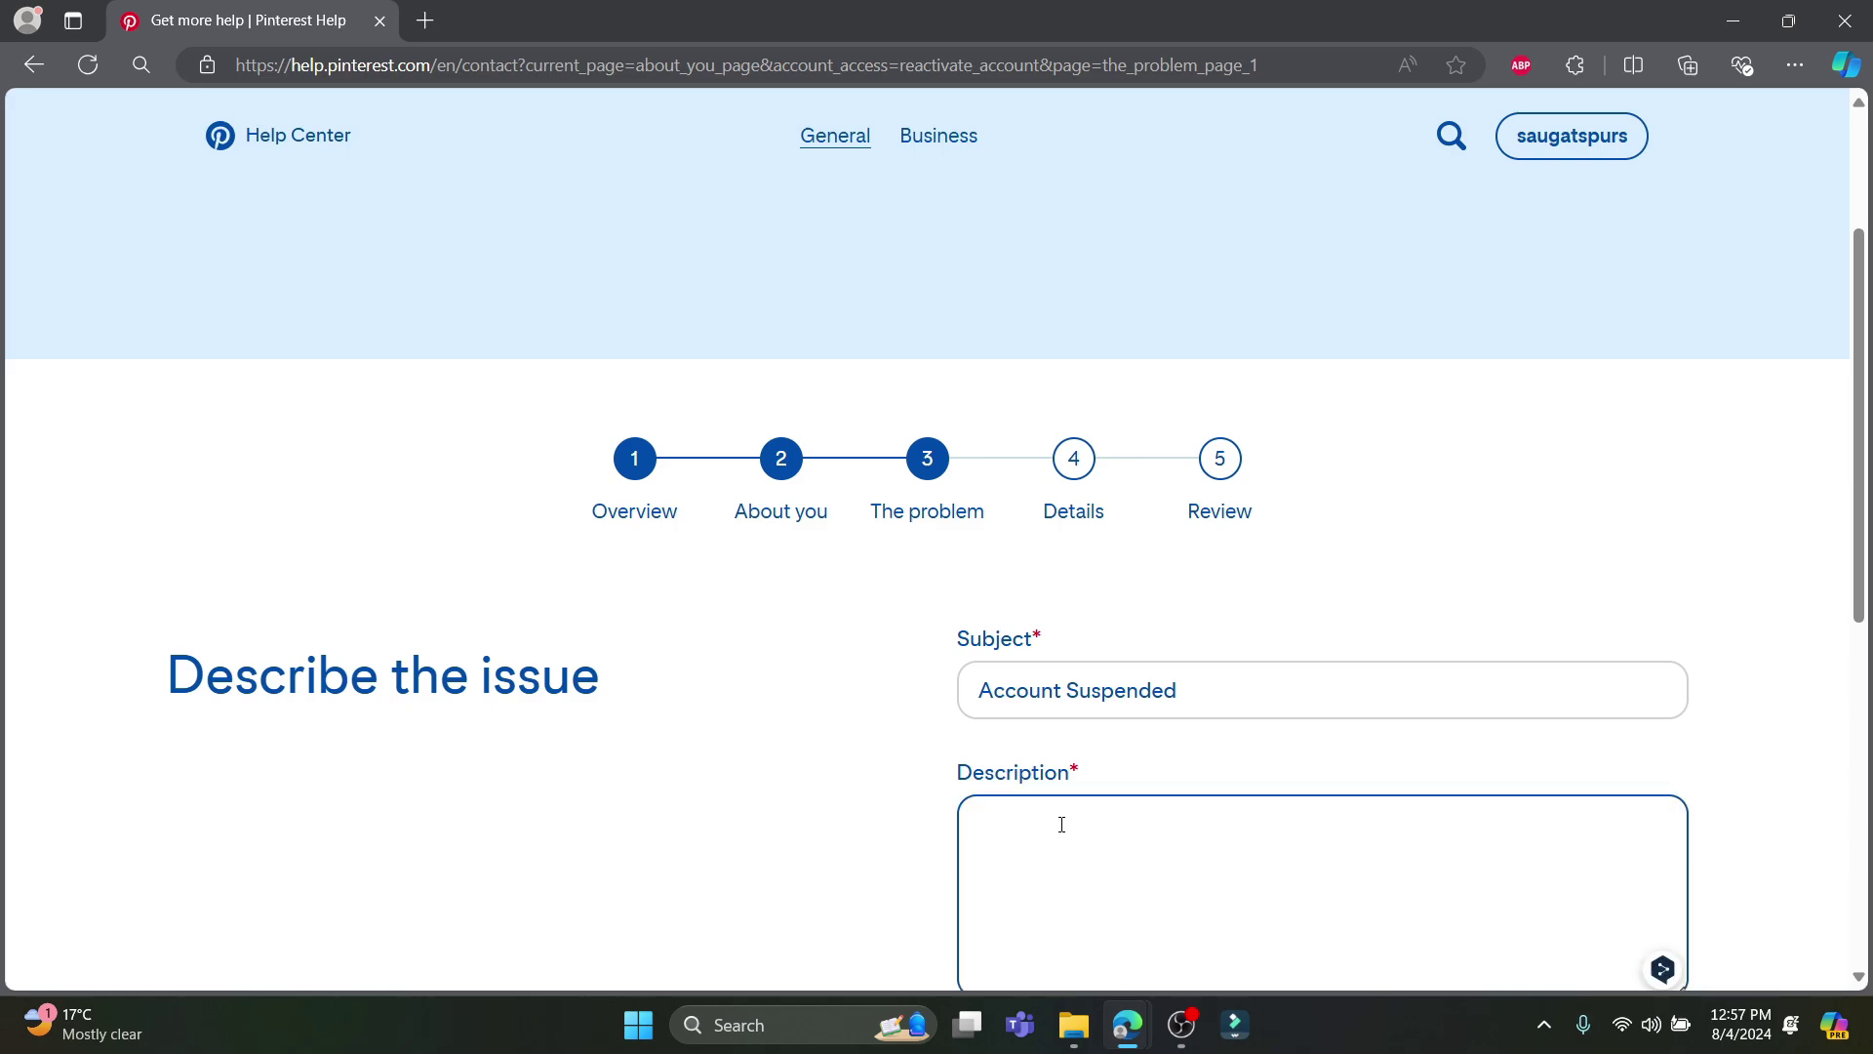
text(My account been s)
key(Tab)
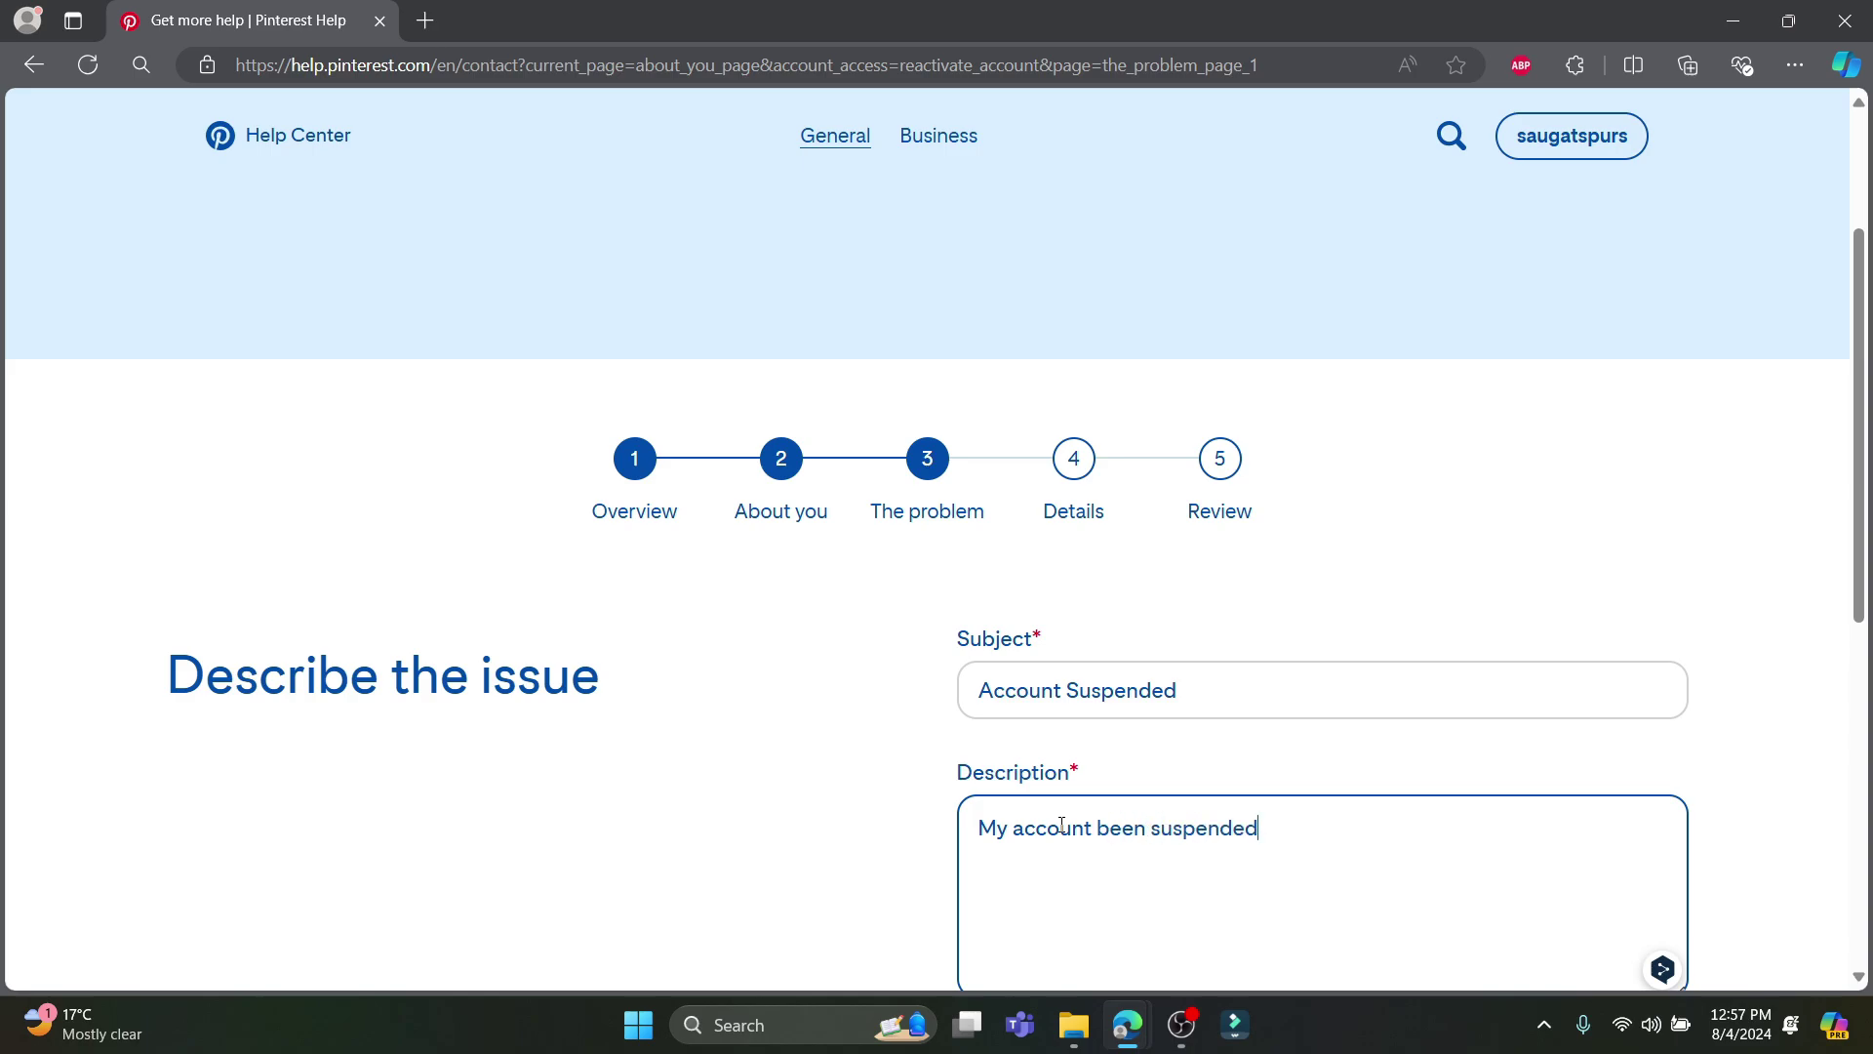
text(dbu)
key(BackSpace)
key(BackSpace)
key(BackSpace)
text(but I've not done anything wrong.)
Add 'So please restore my account' and 'Thanks' to the description, then continue
key(Return)
text(So please restore my account)
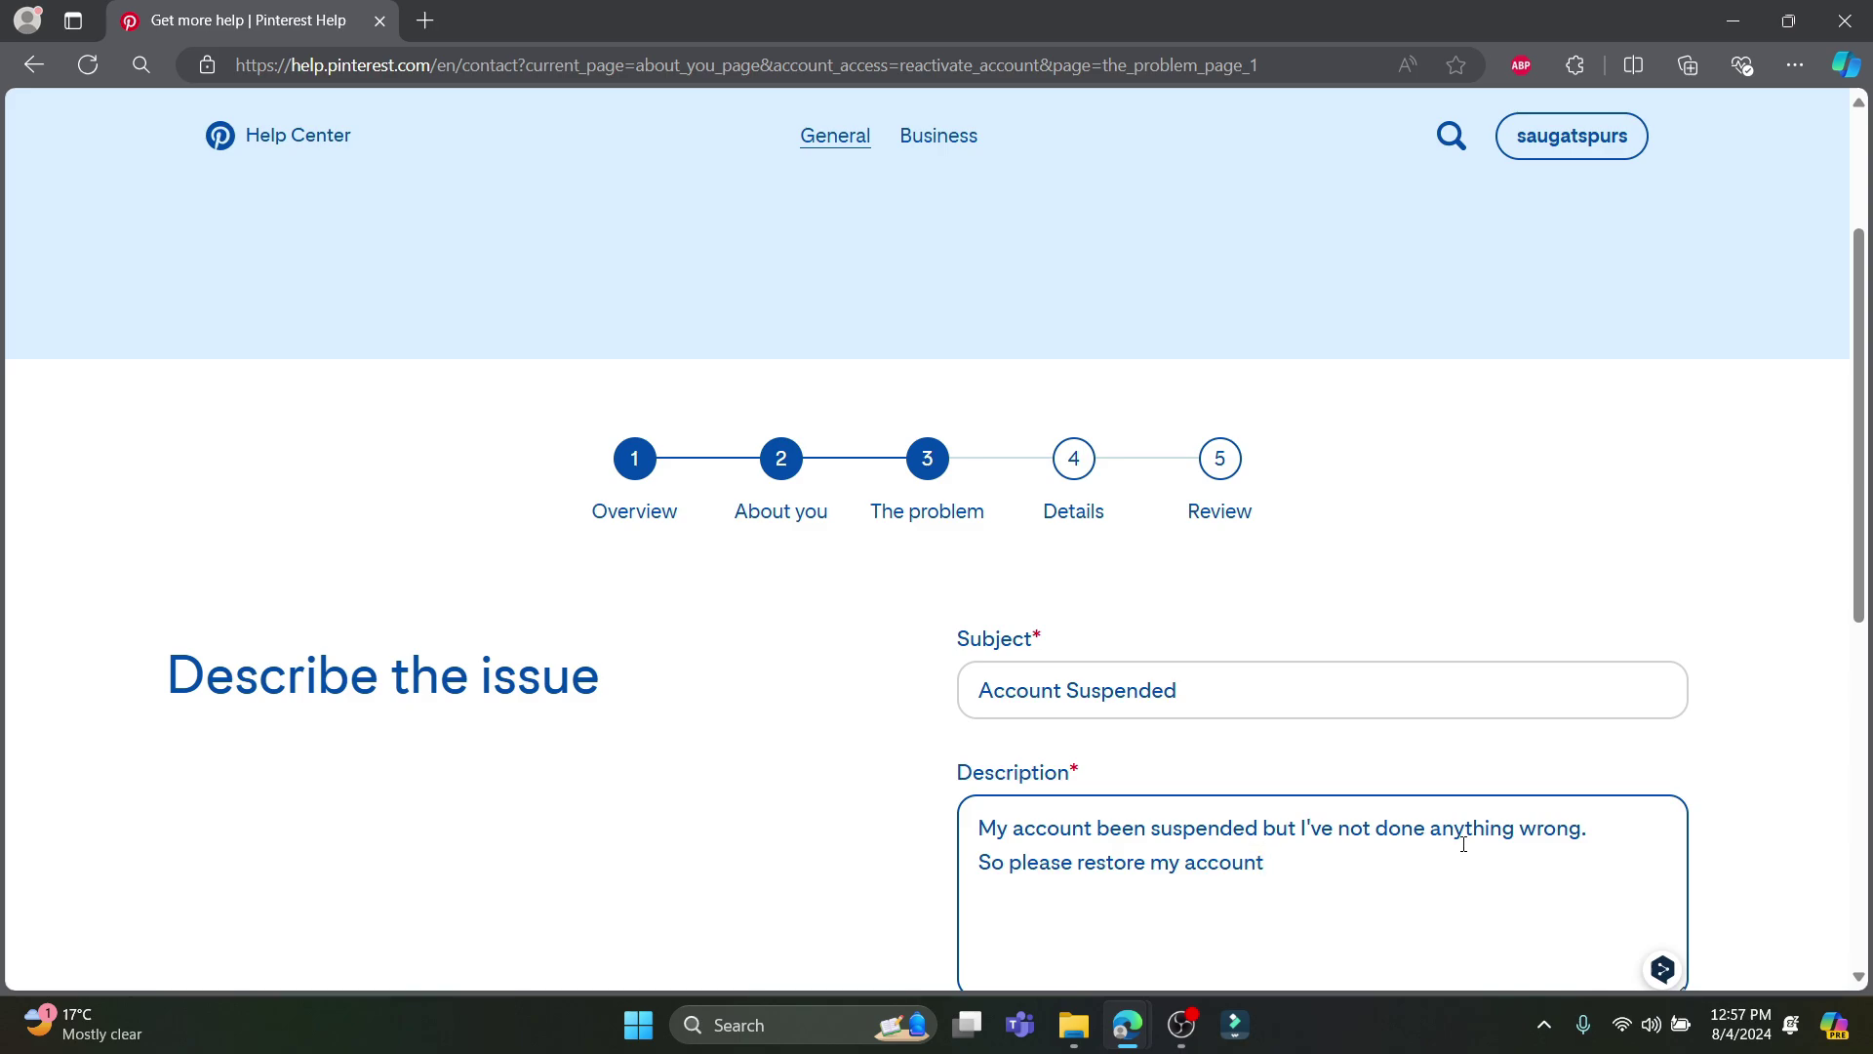
text(Hi)
key(BackSpace)
key(BackSpace)
text(Thanks)
scroll(1463, 844, down, 3)
click(1053, 807)
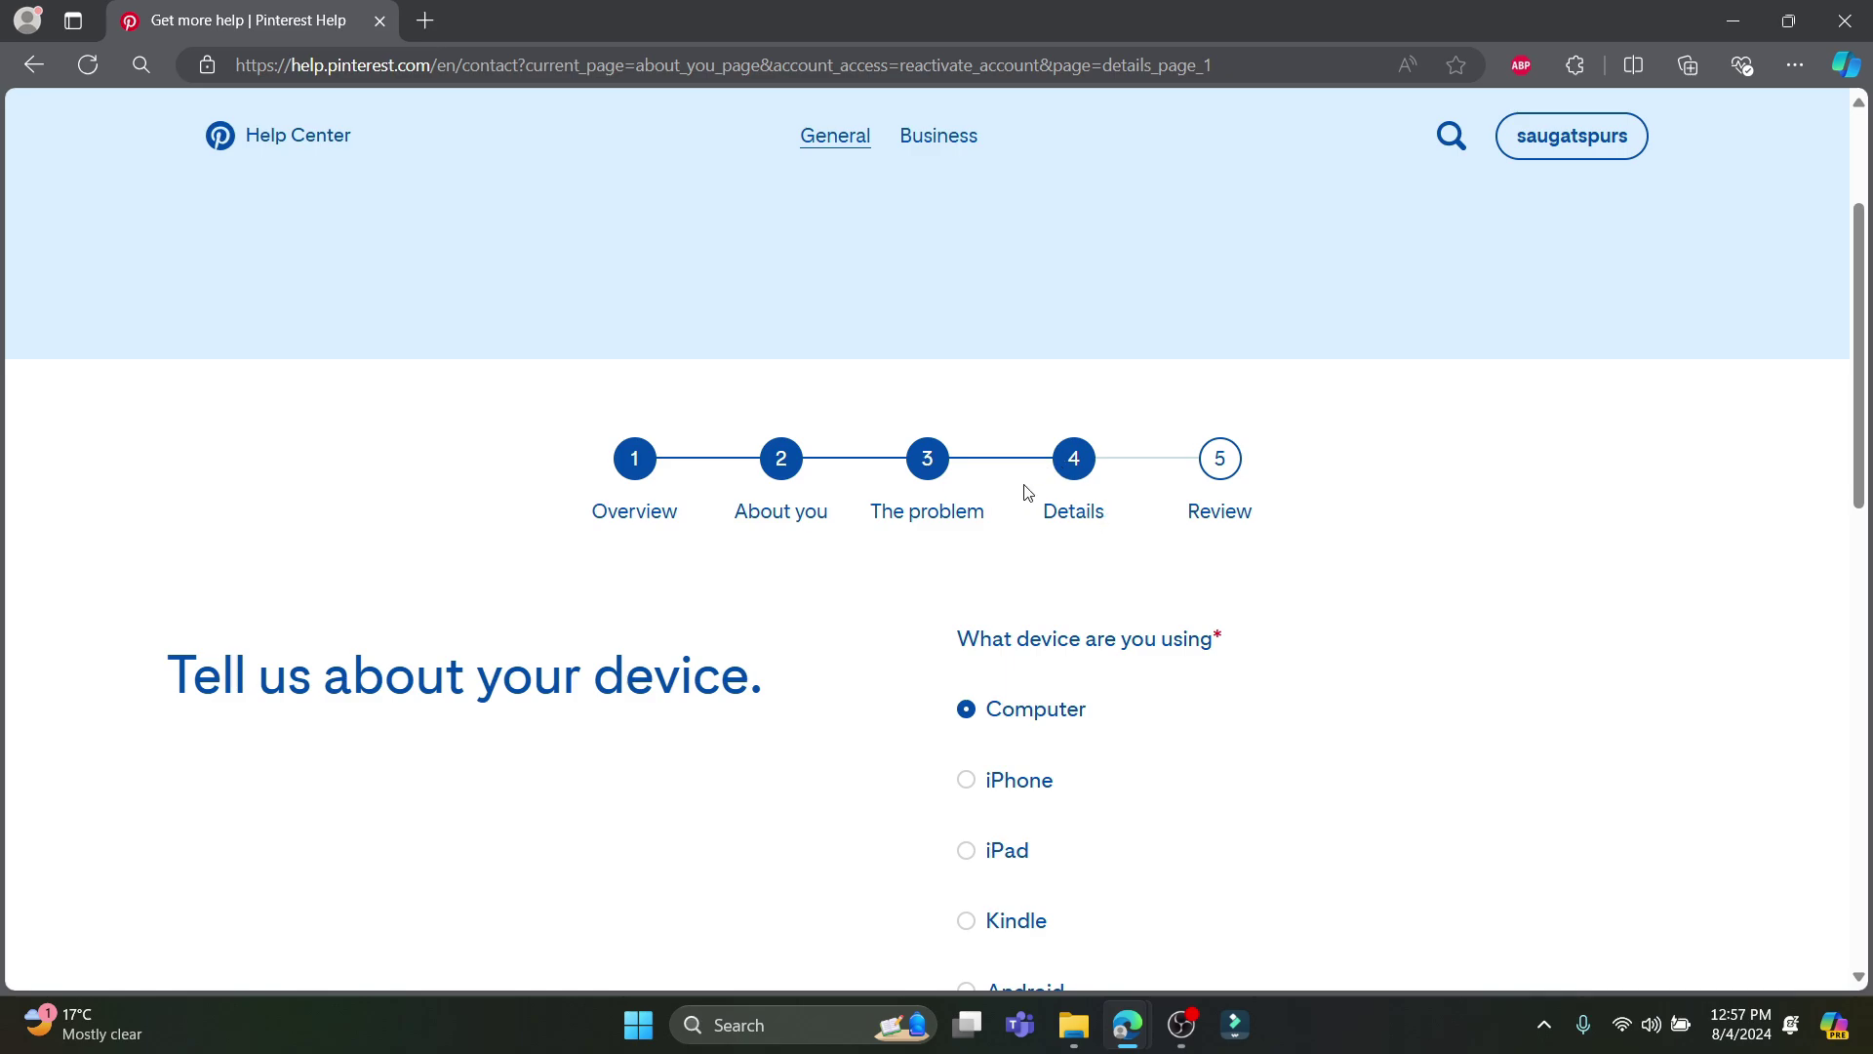
Report the browser used as Internet Explorer and continue
scroll(1097, 464, down, 1)
scroll(1097, 464, down, 2)
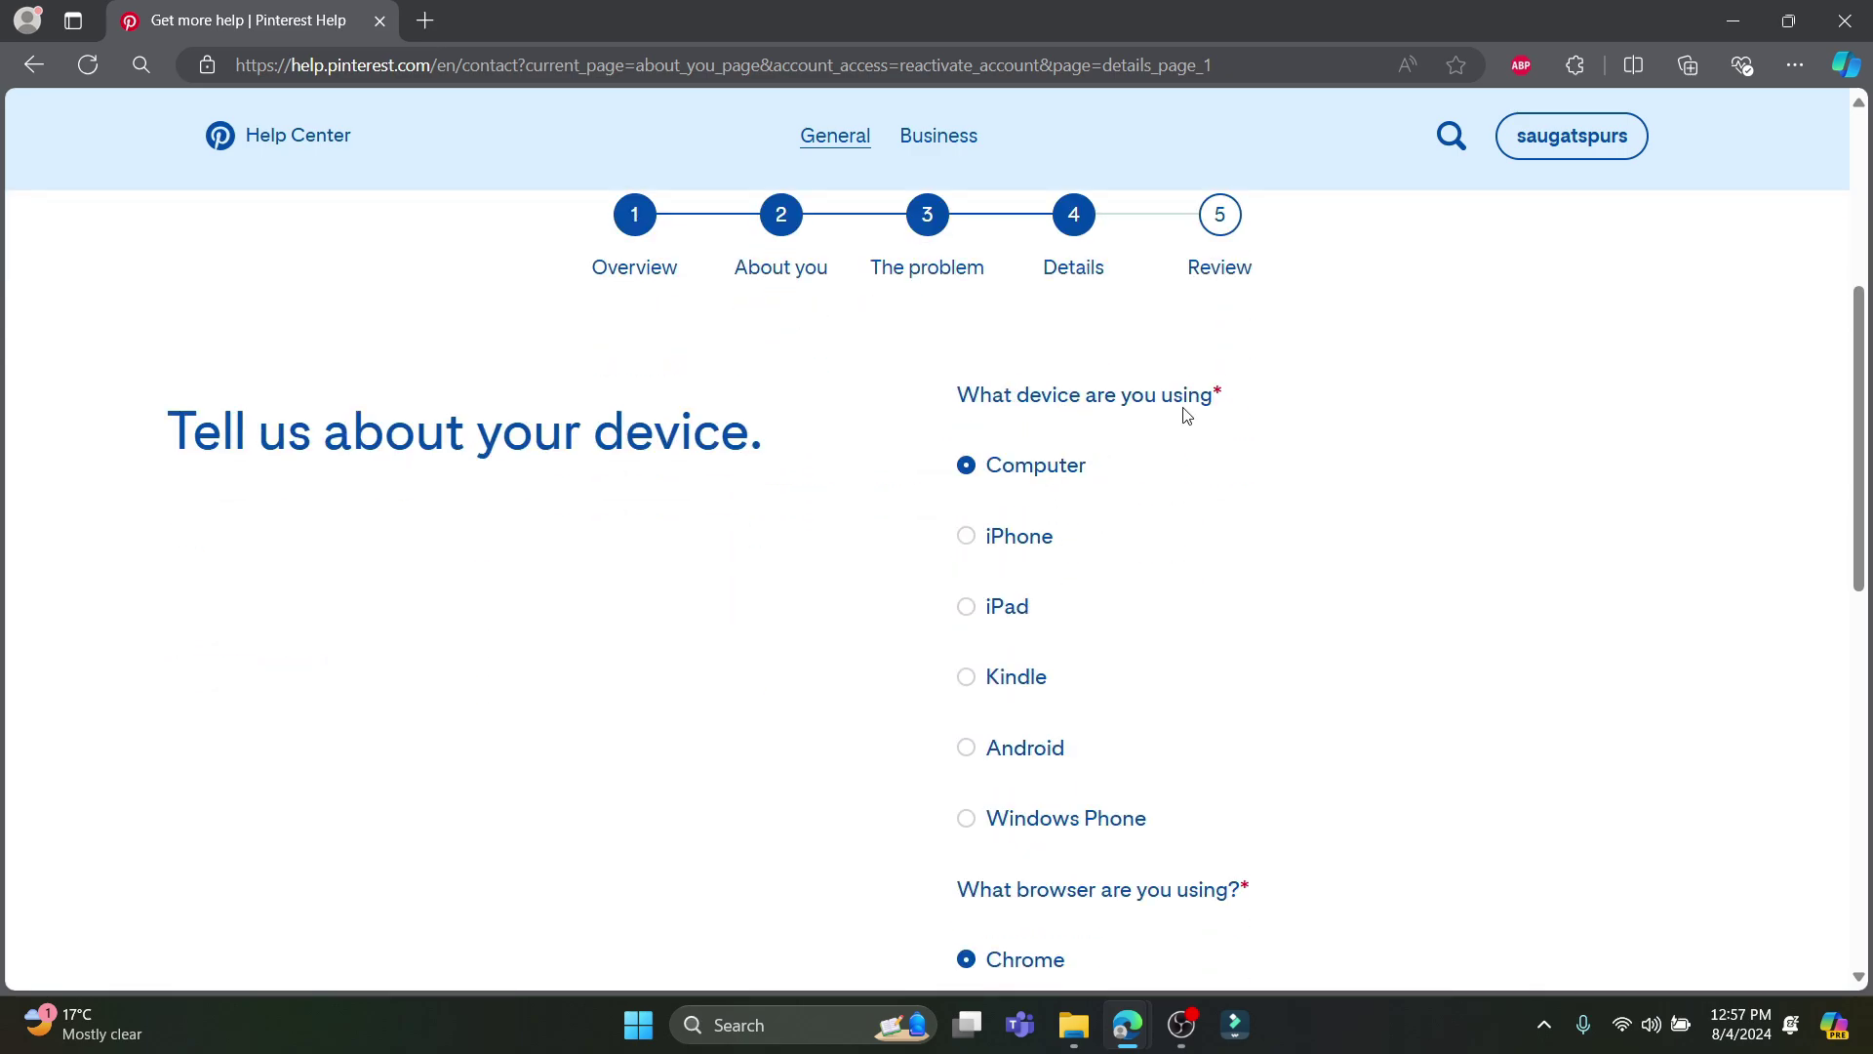
scroll(1180, 419, down, 2)
scroll(1122, 690, down, 1)
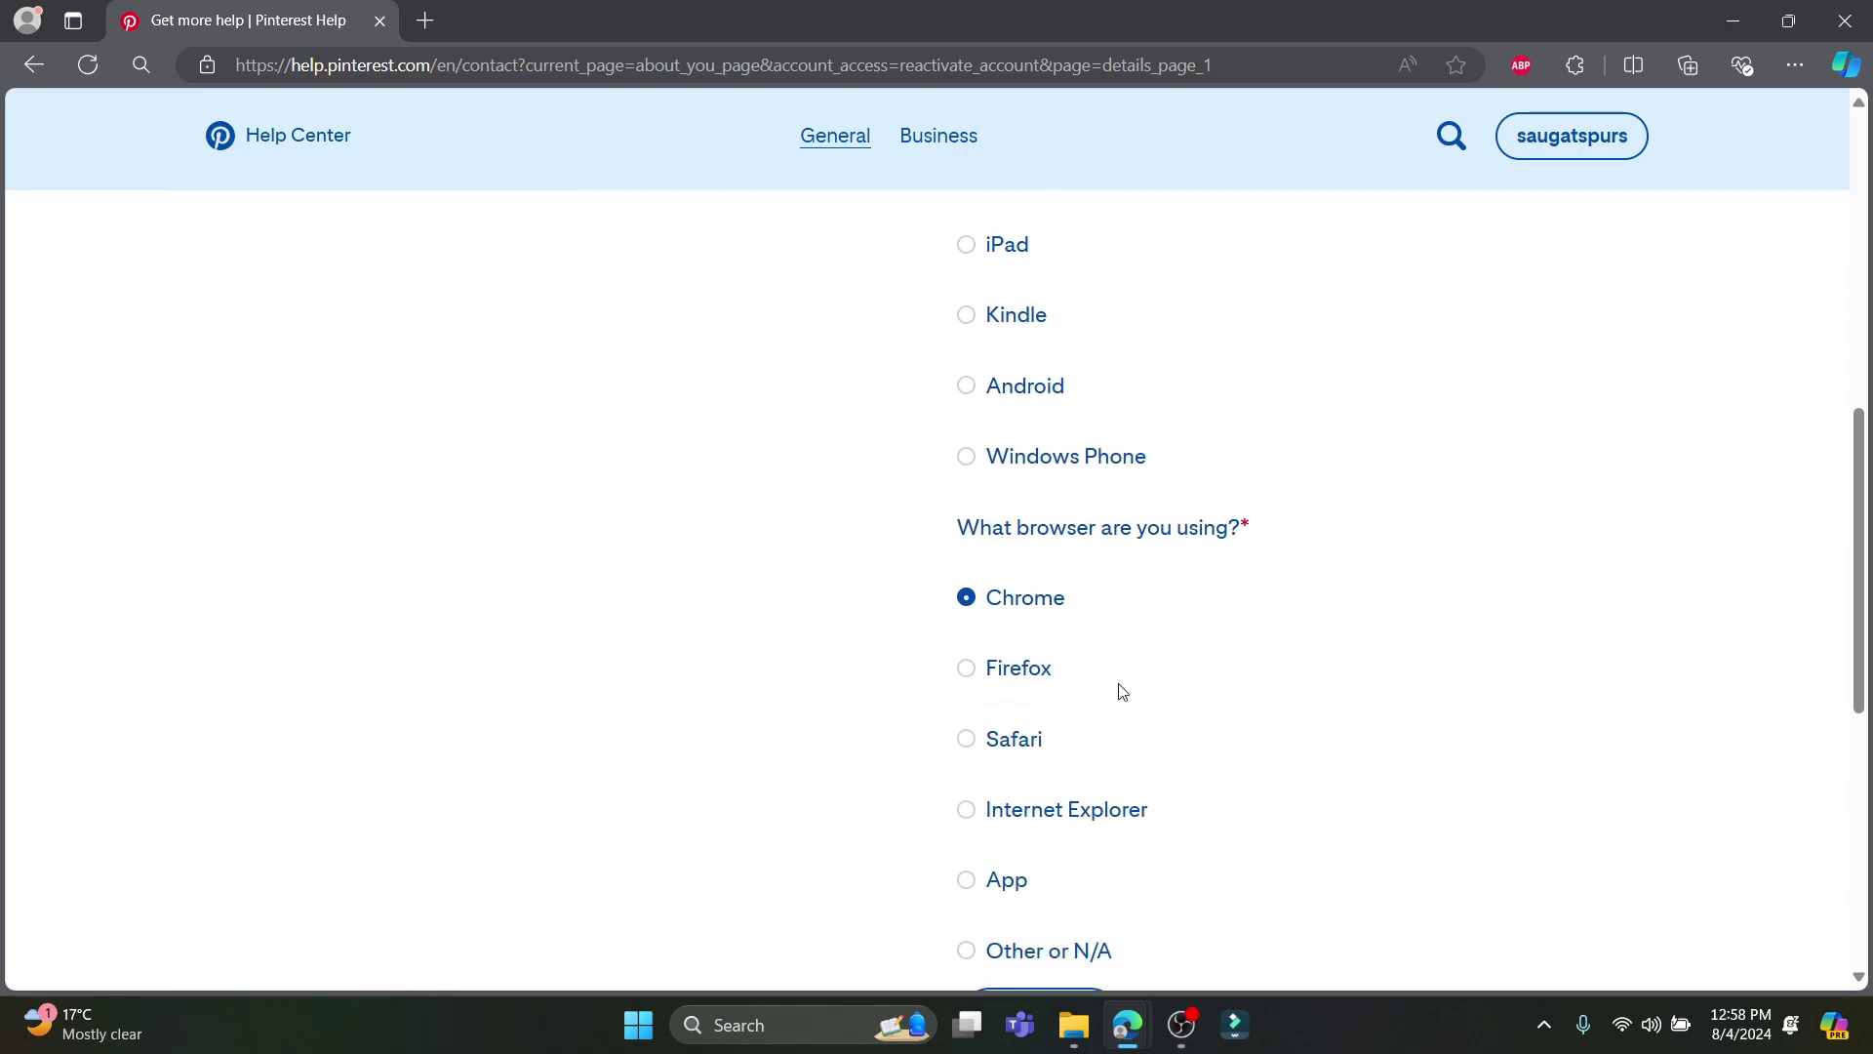
scroll(1027, 828, down, 1)
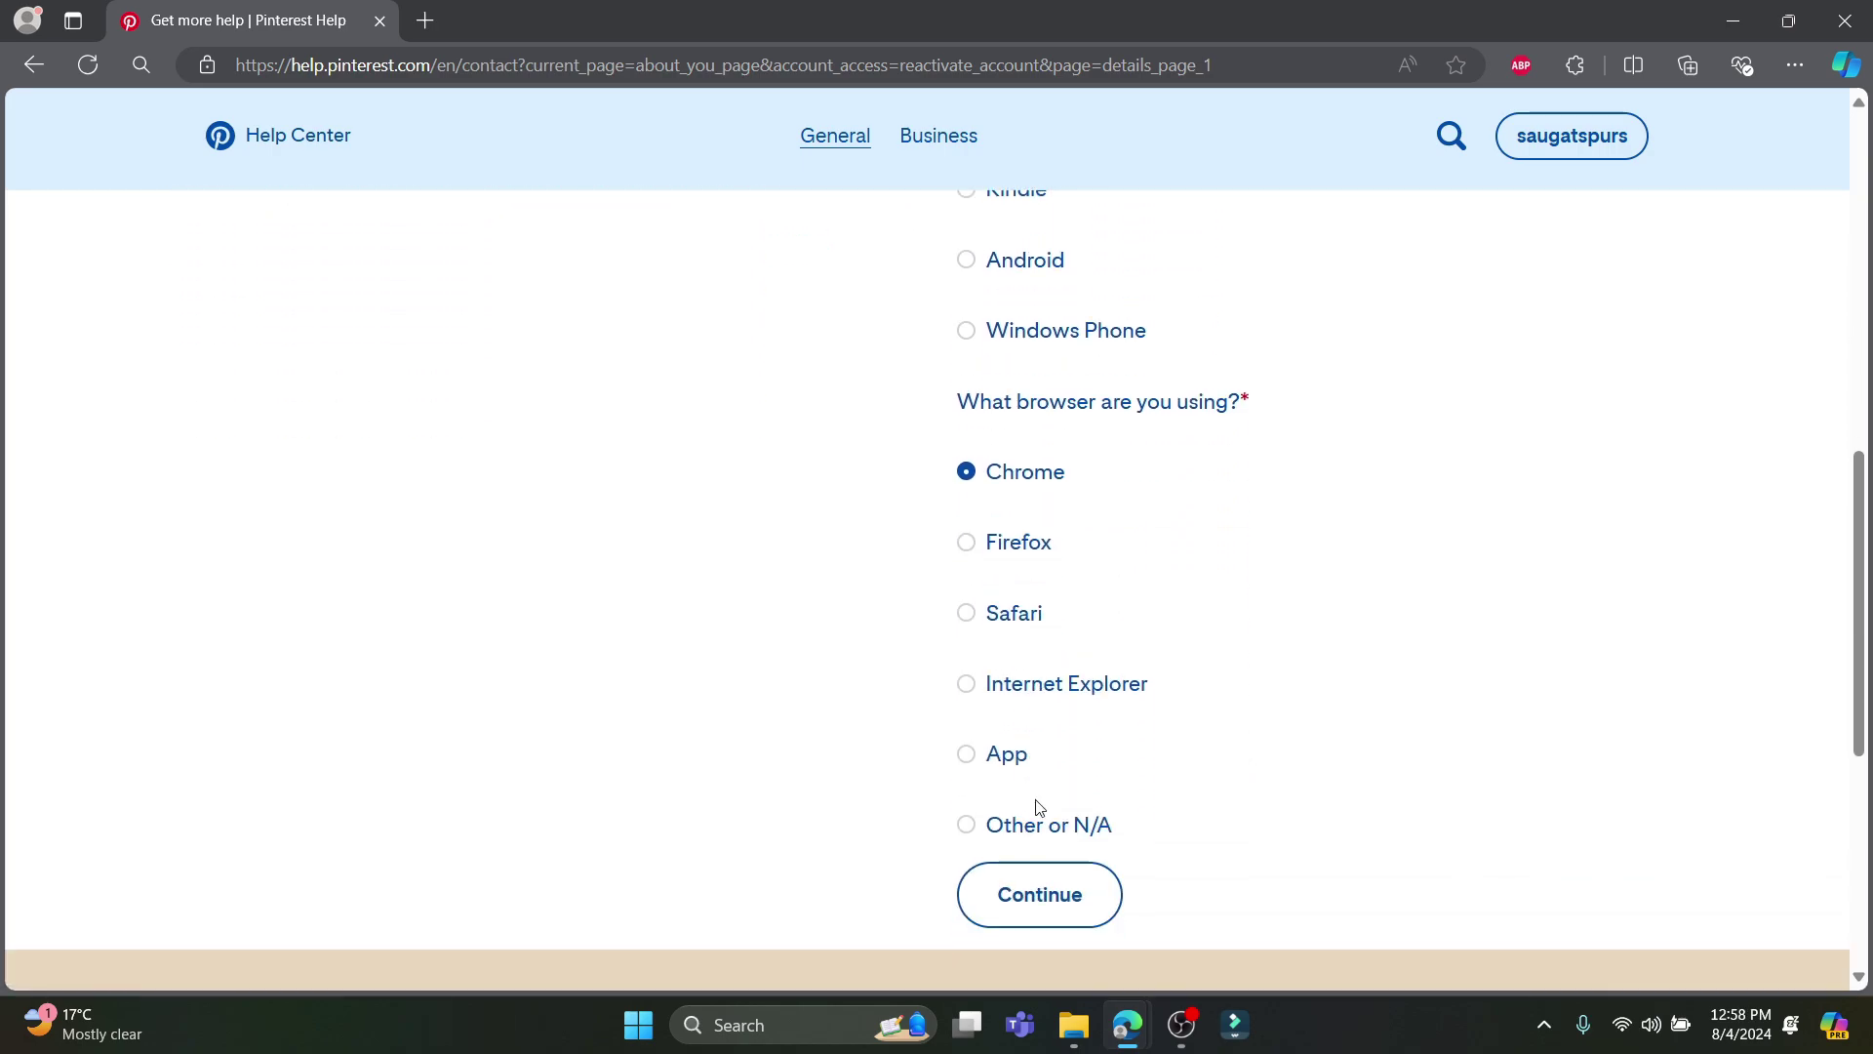
click(981, 694)
click(1086, 908)
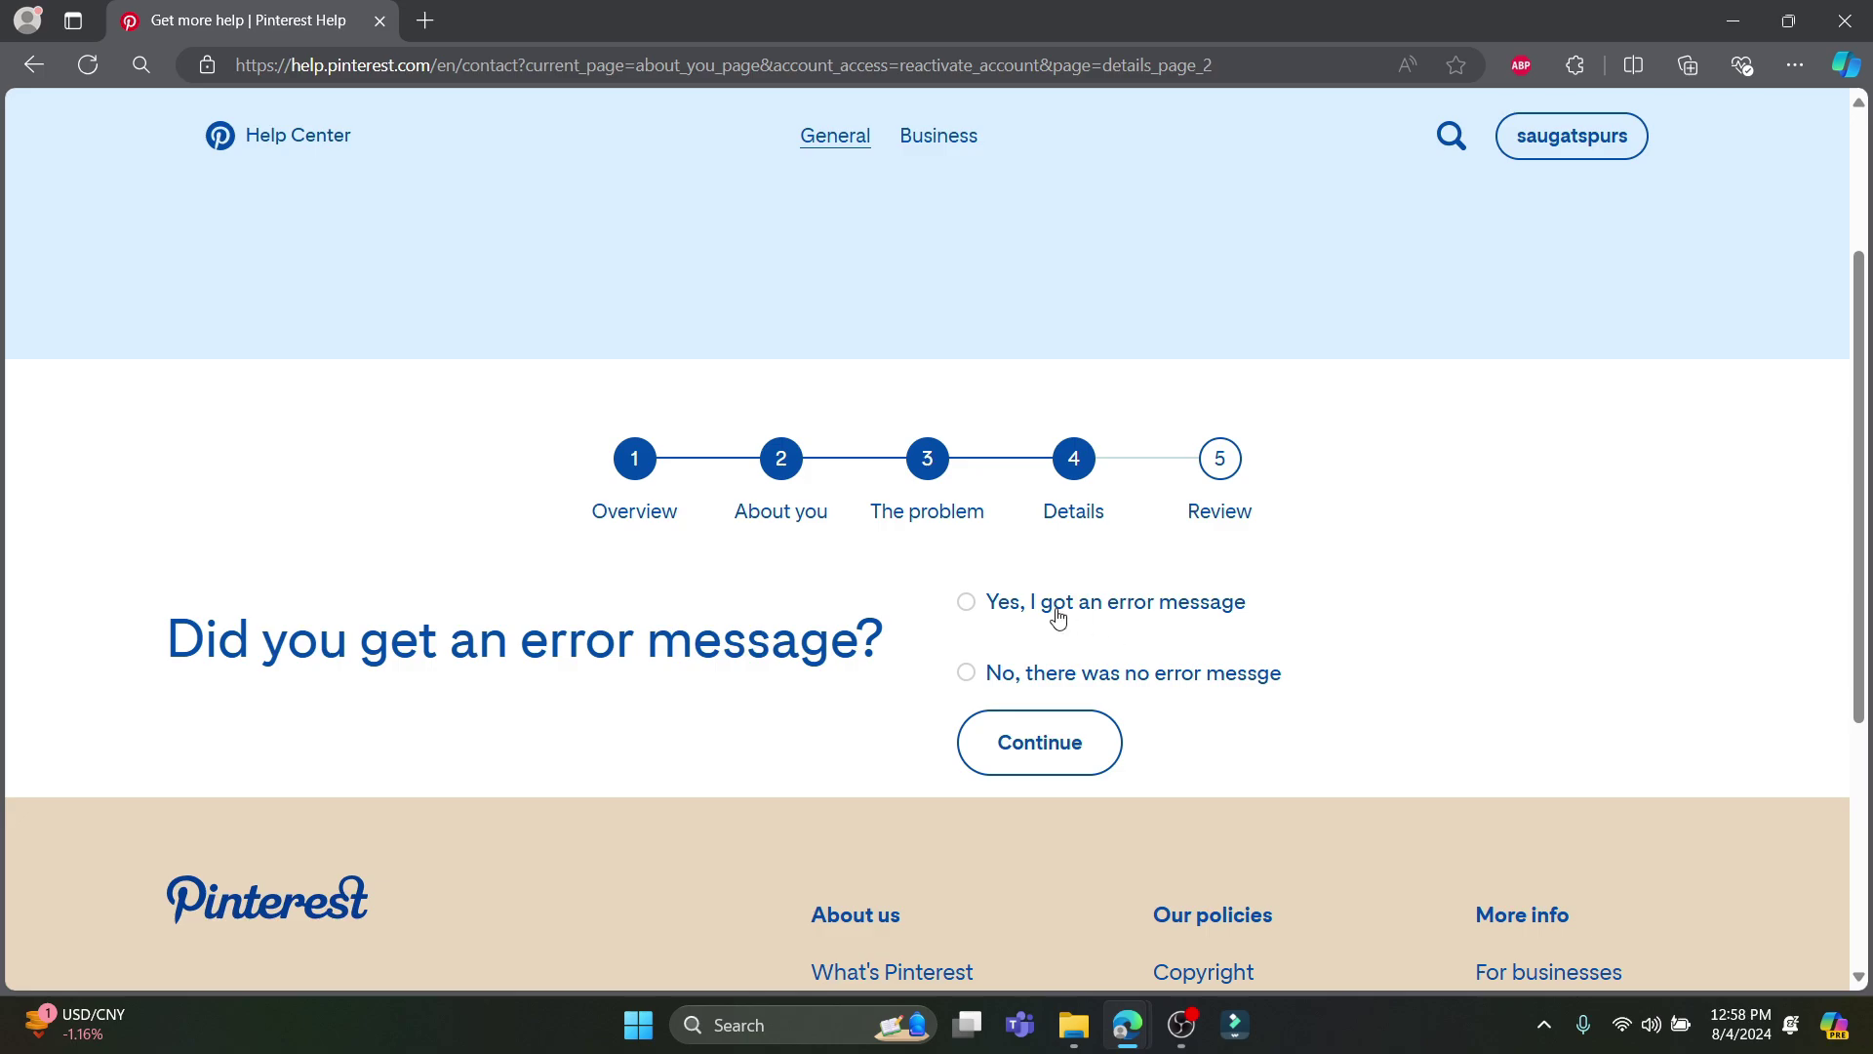
Answer that there was no error message and continue
click(1094, 617)
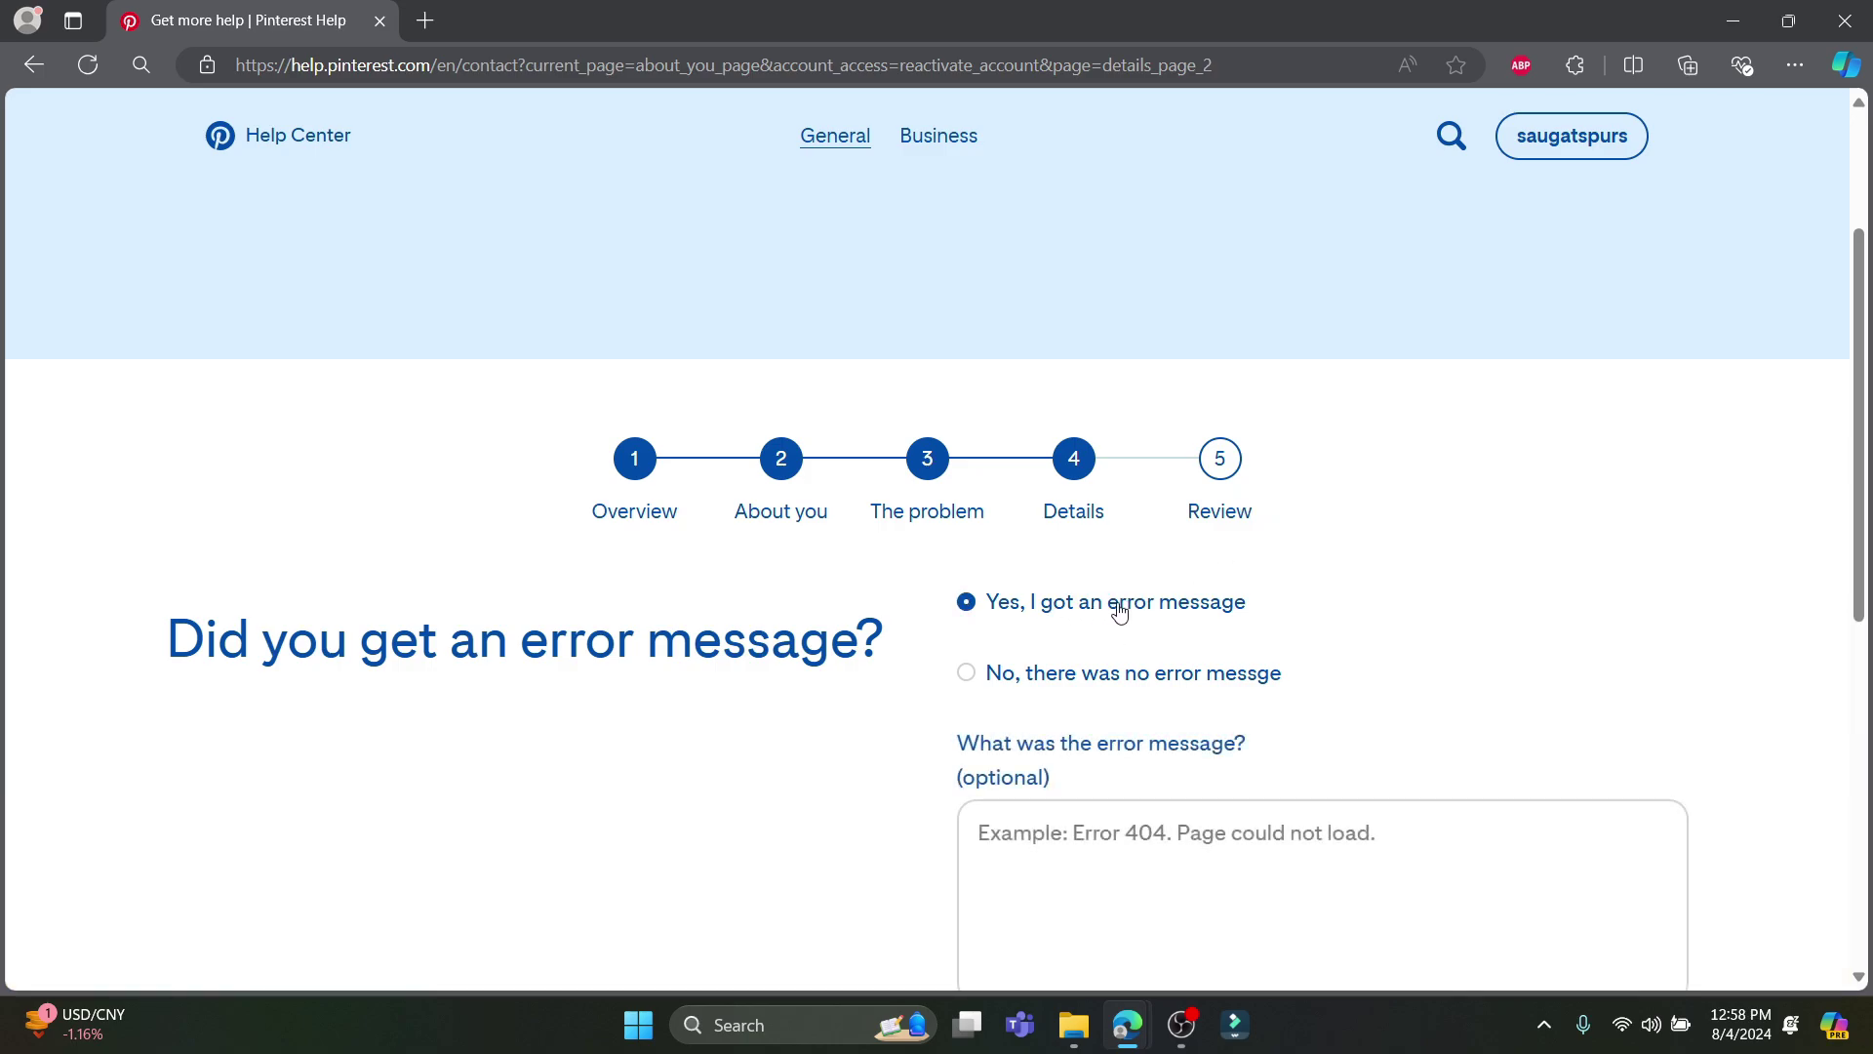
scroll(1074, 848, down, 1)
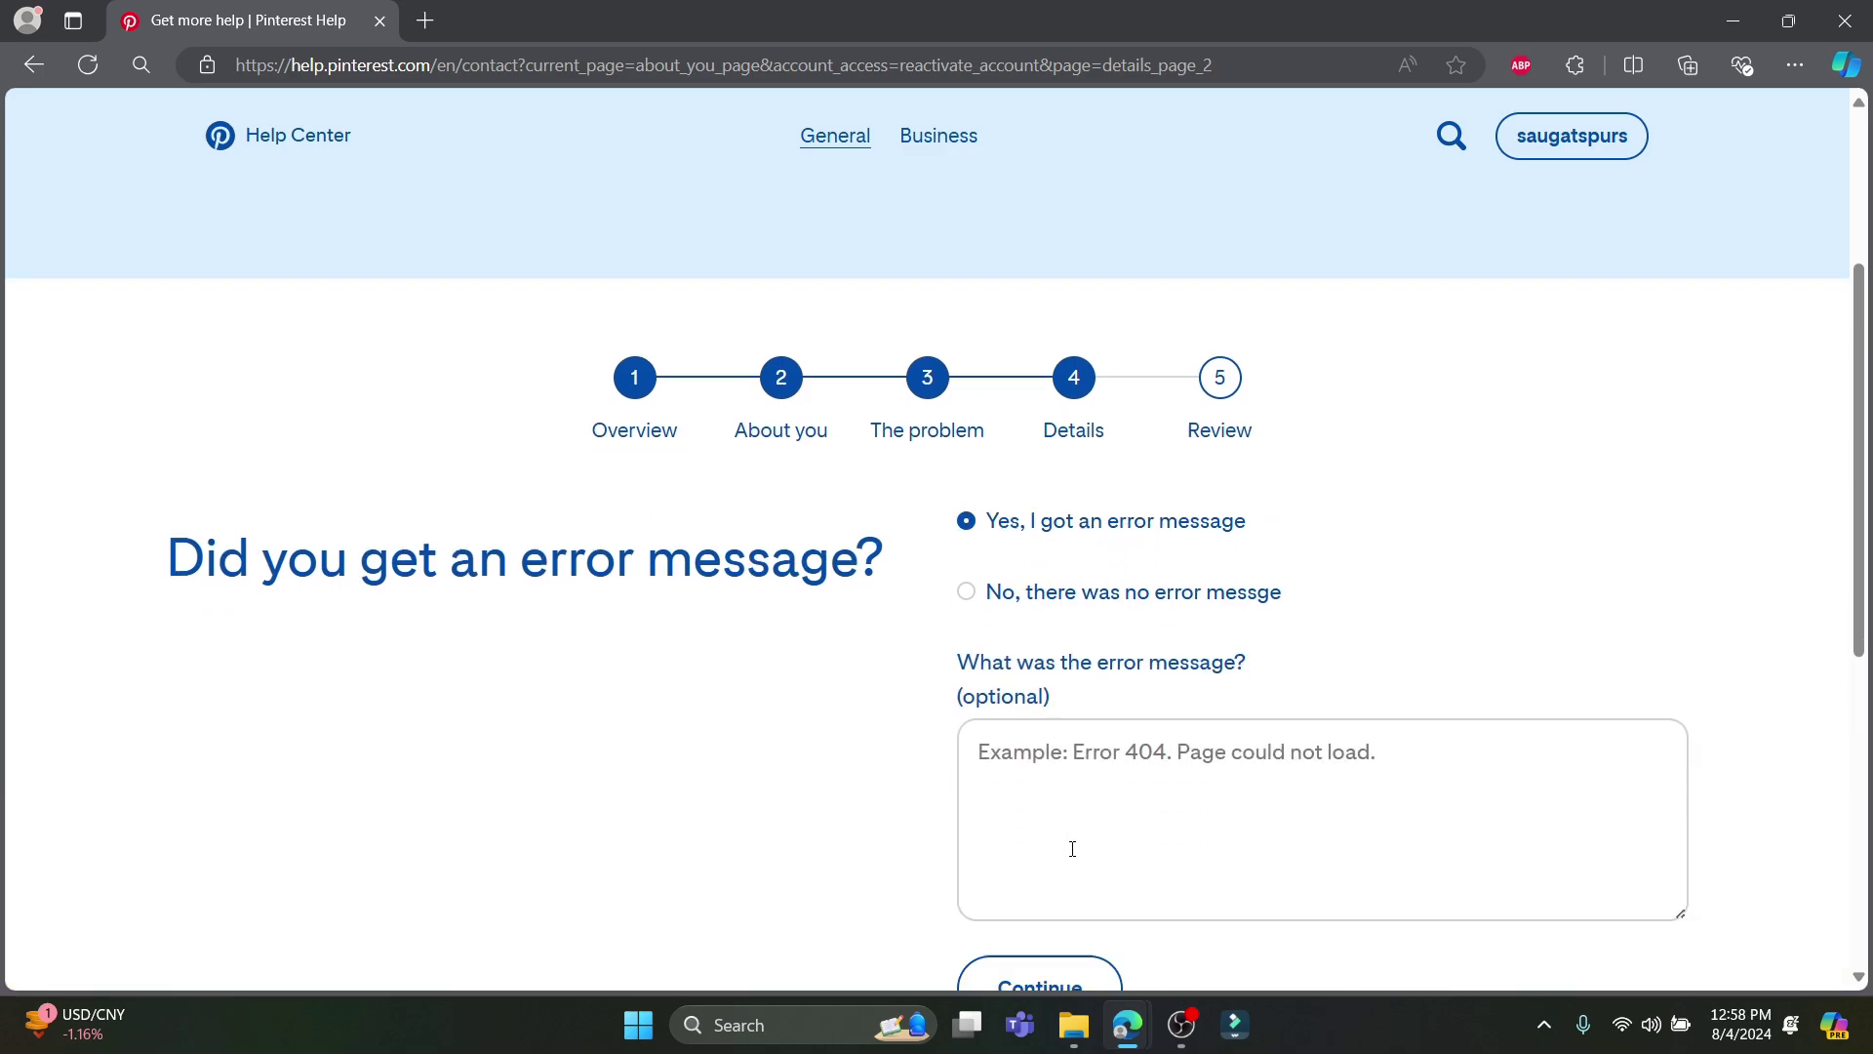
click(1203, 703)
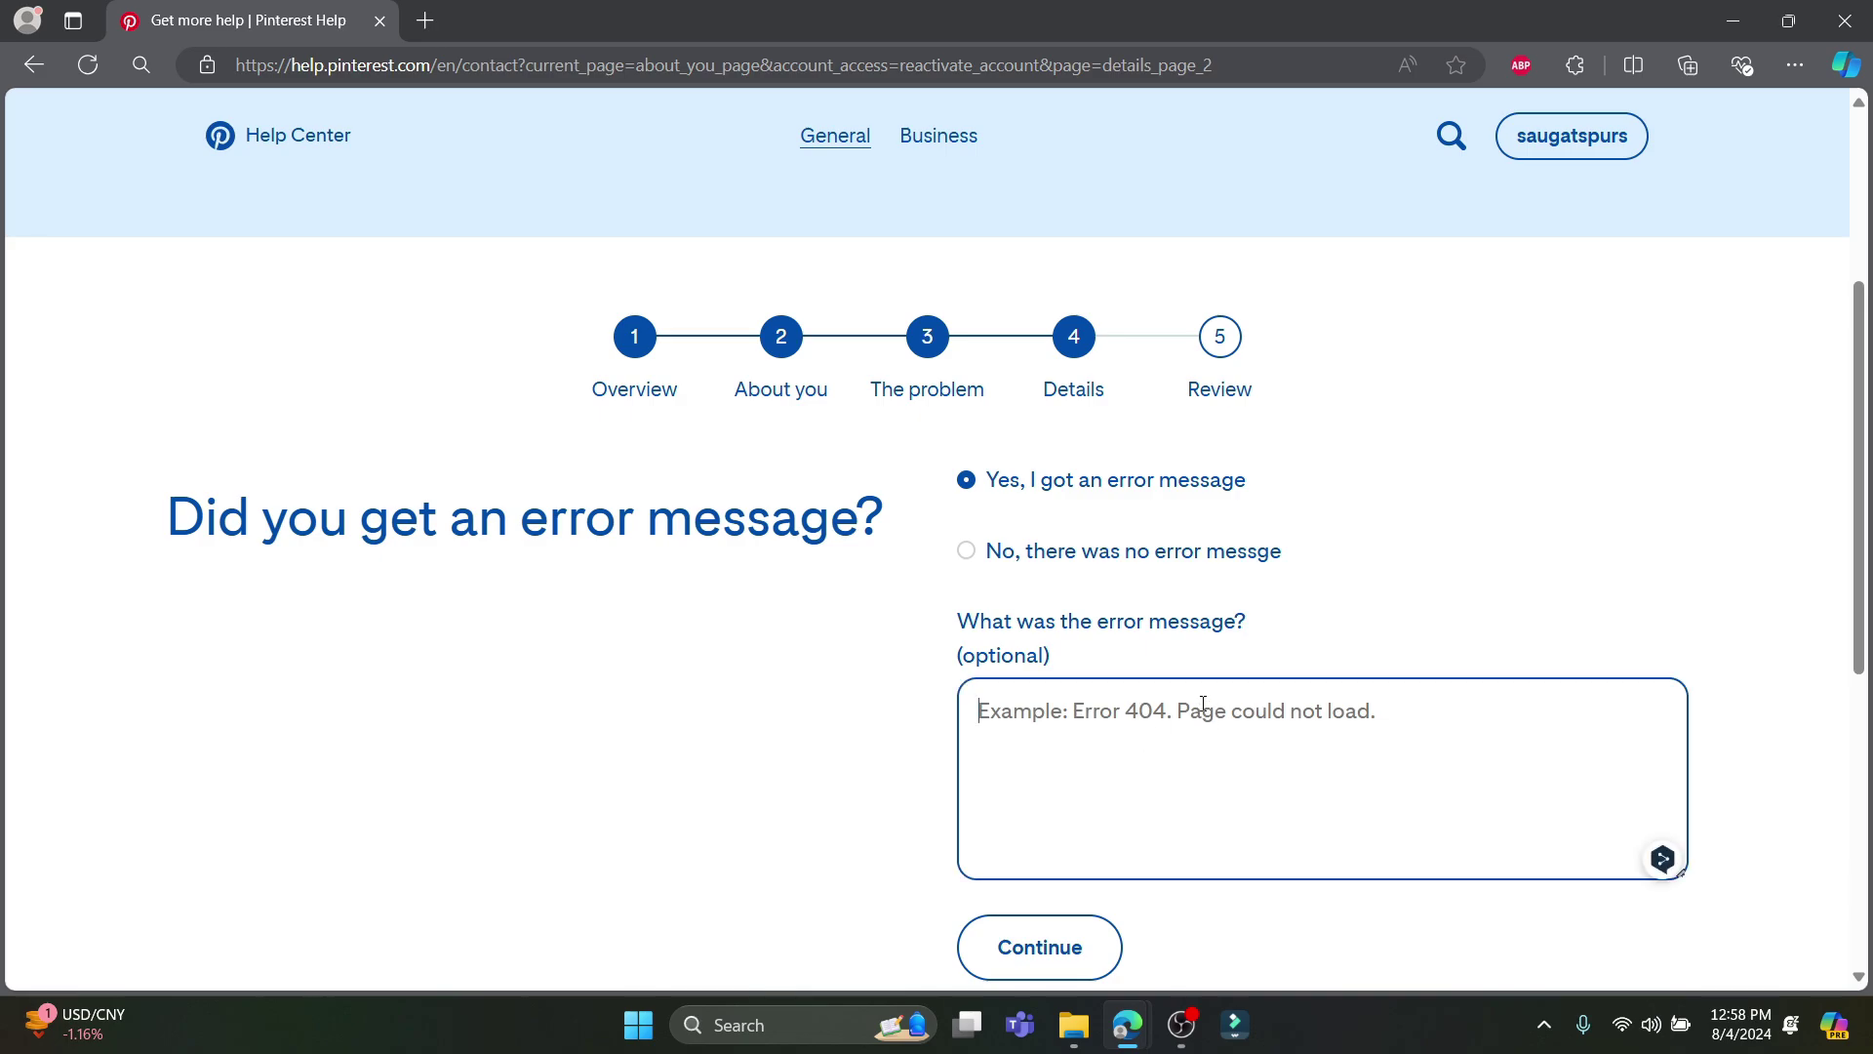
click(987, 553)
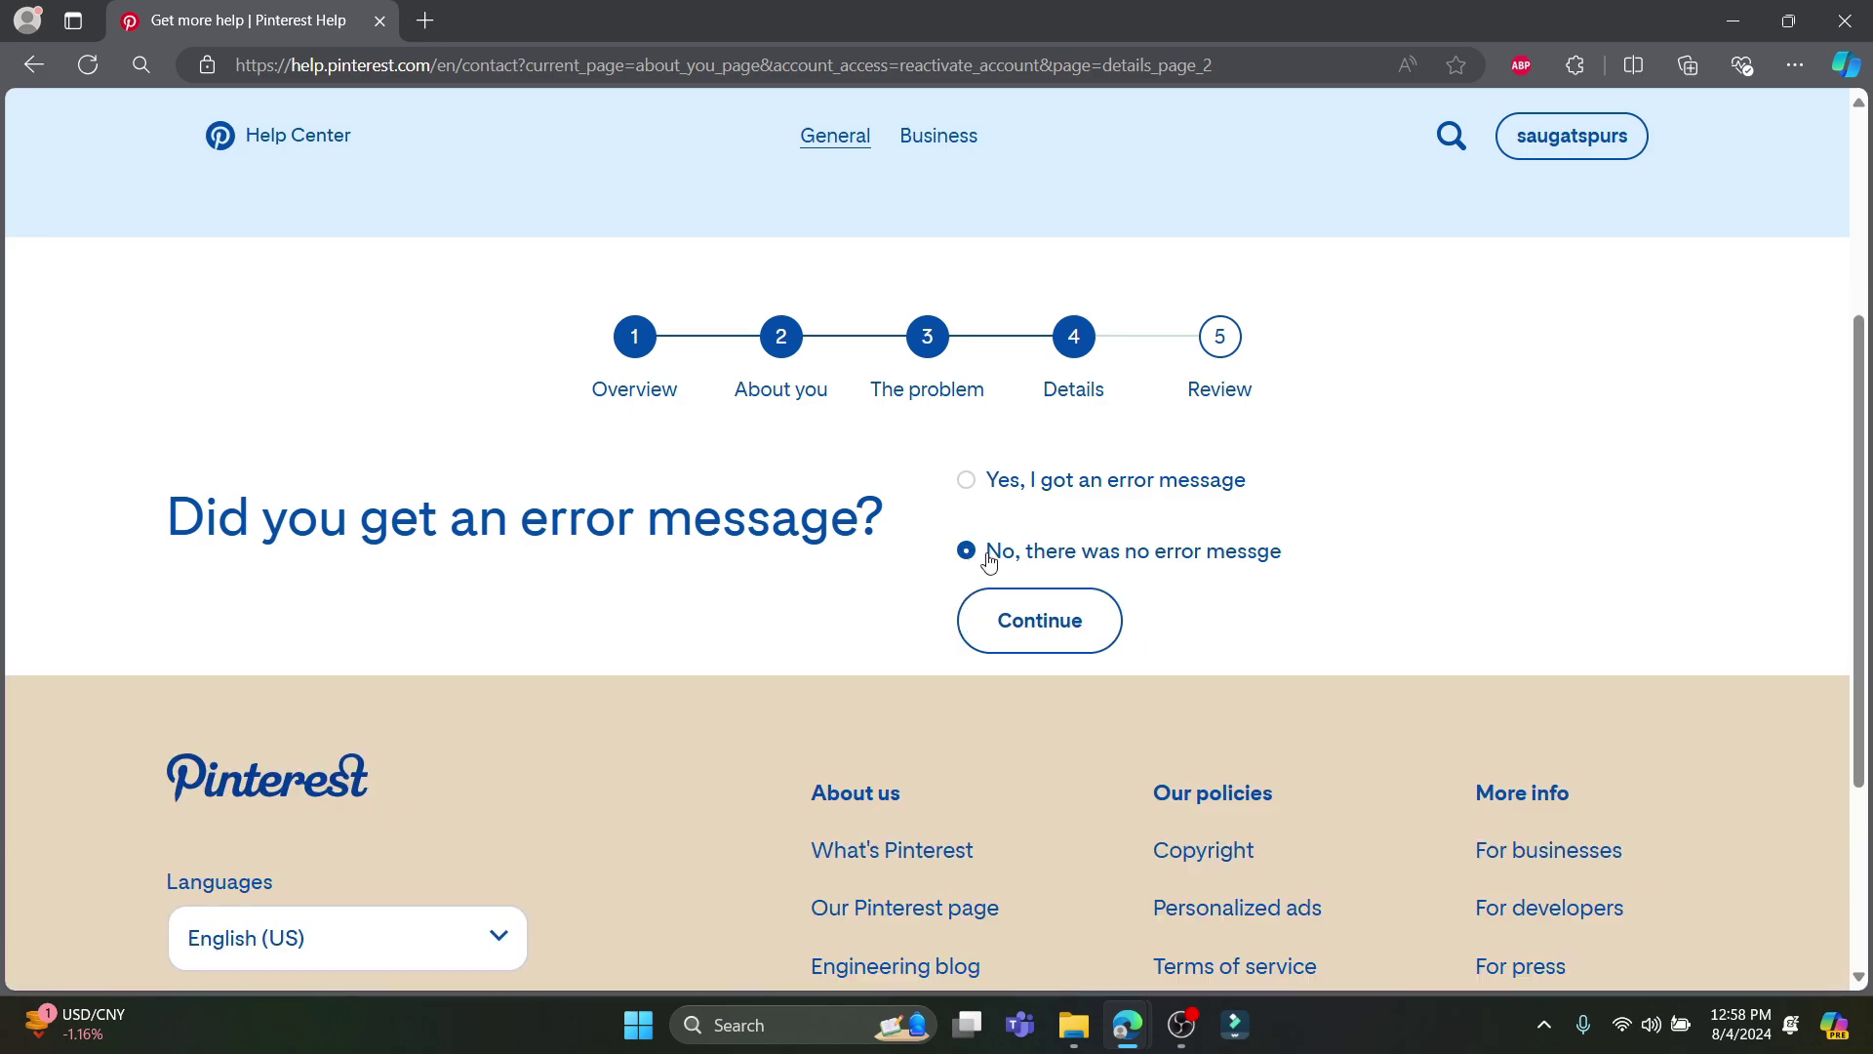
click(1020, 629)
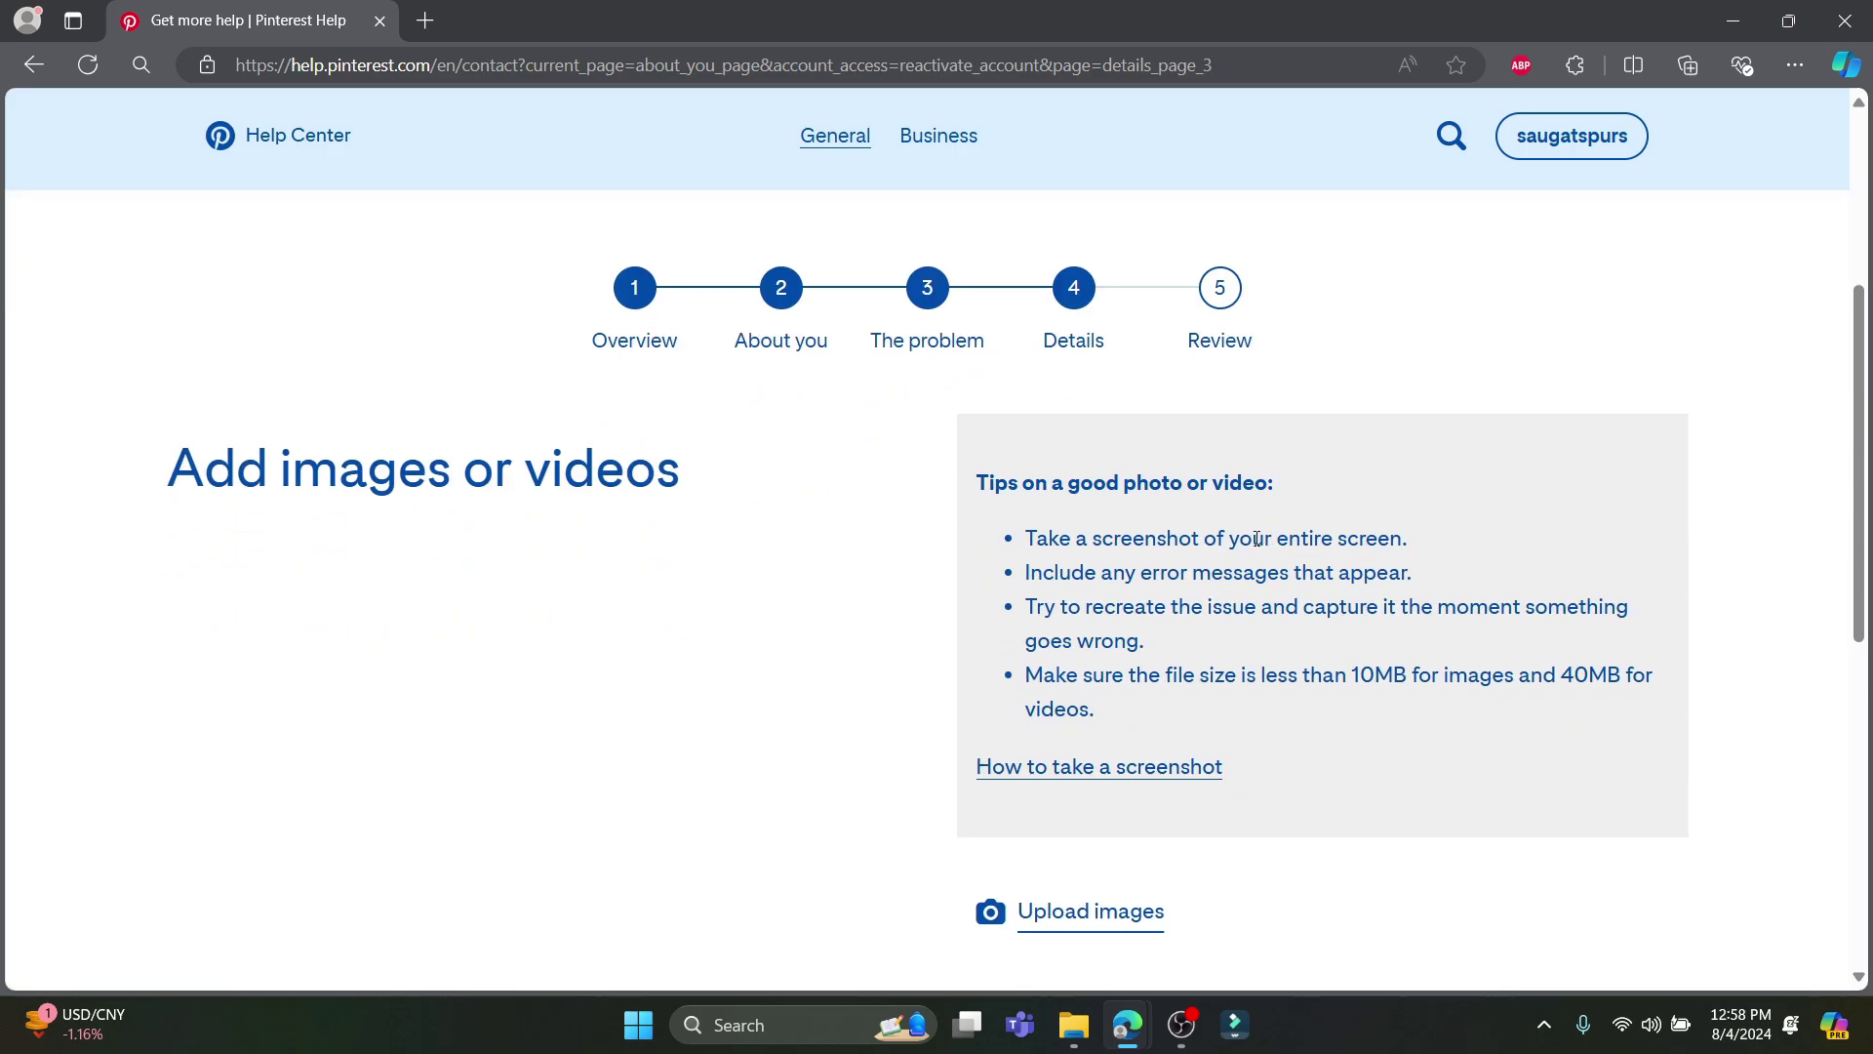
Leave the Add images or videos page empty and continue to the review step
scroll(1257, 538, down, 5)
scroll(1255, 544, up, 9)
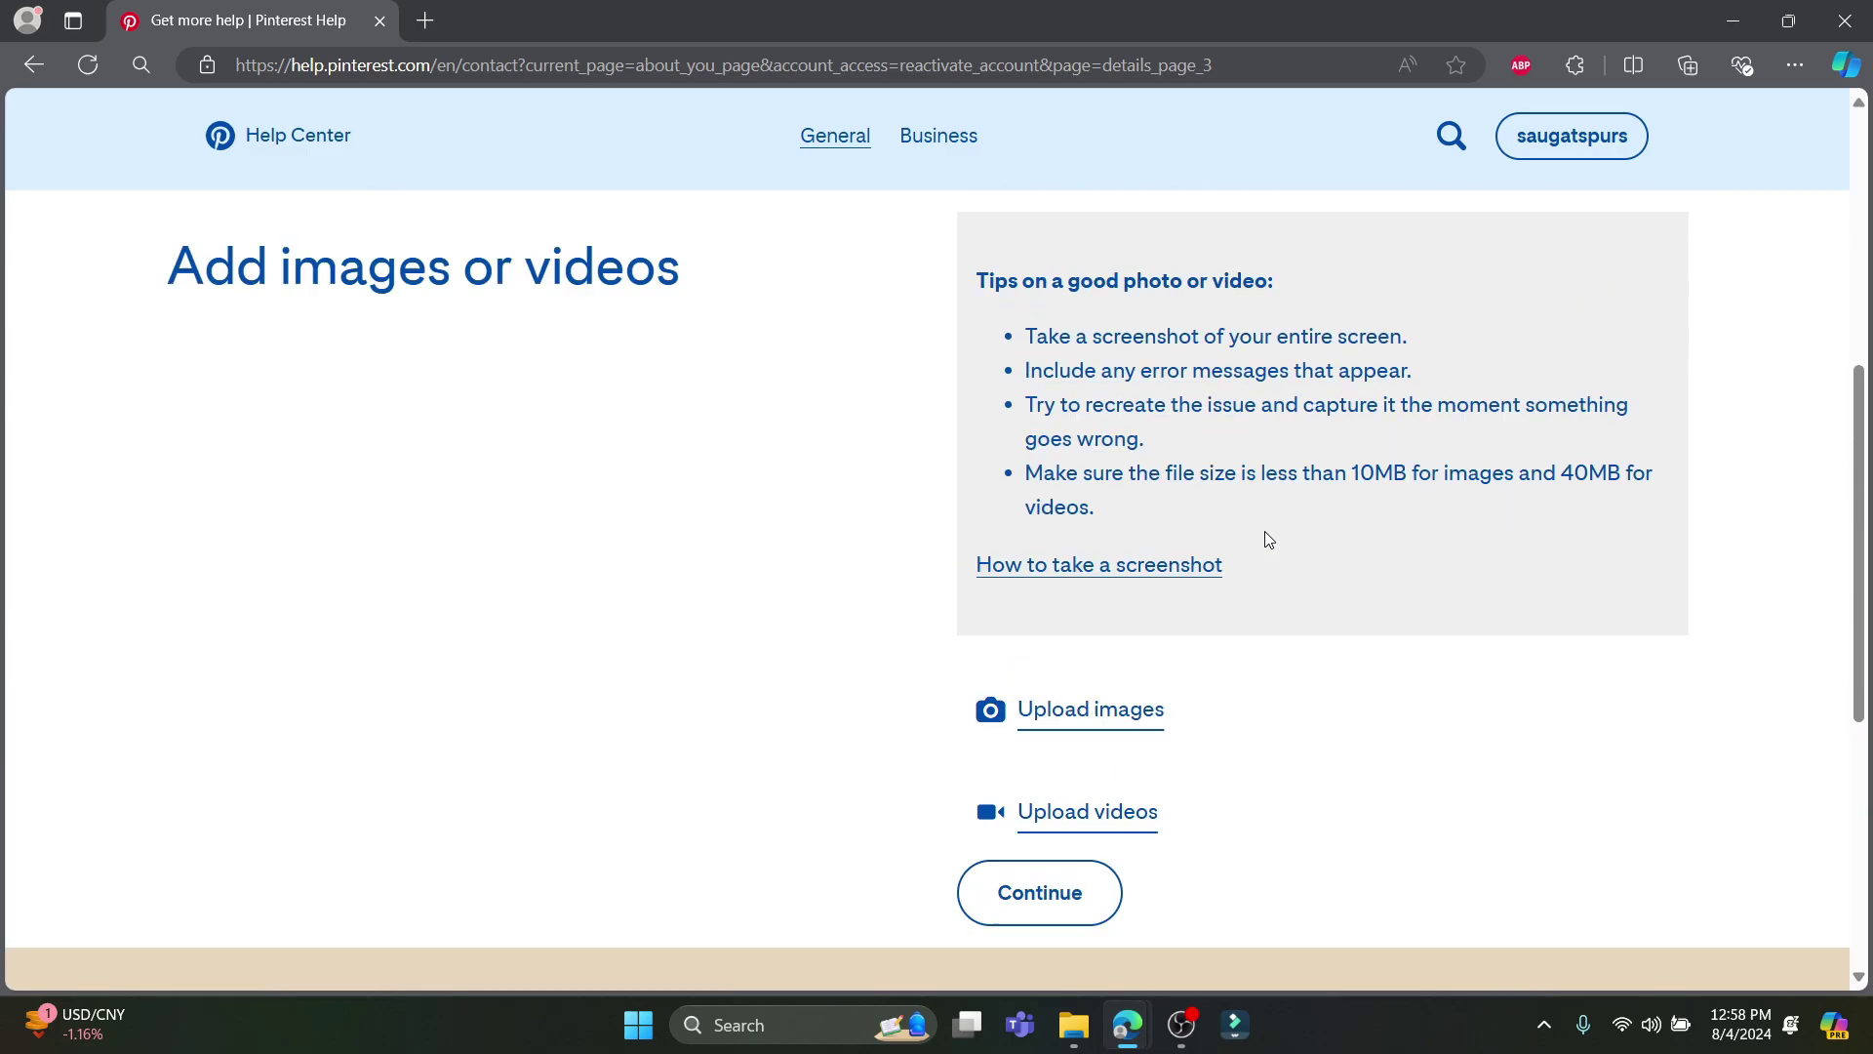
scroll(1264, 431, down, 5)
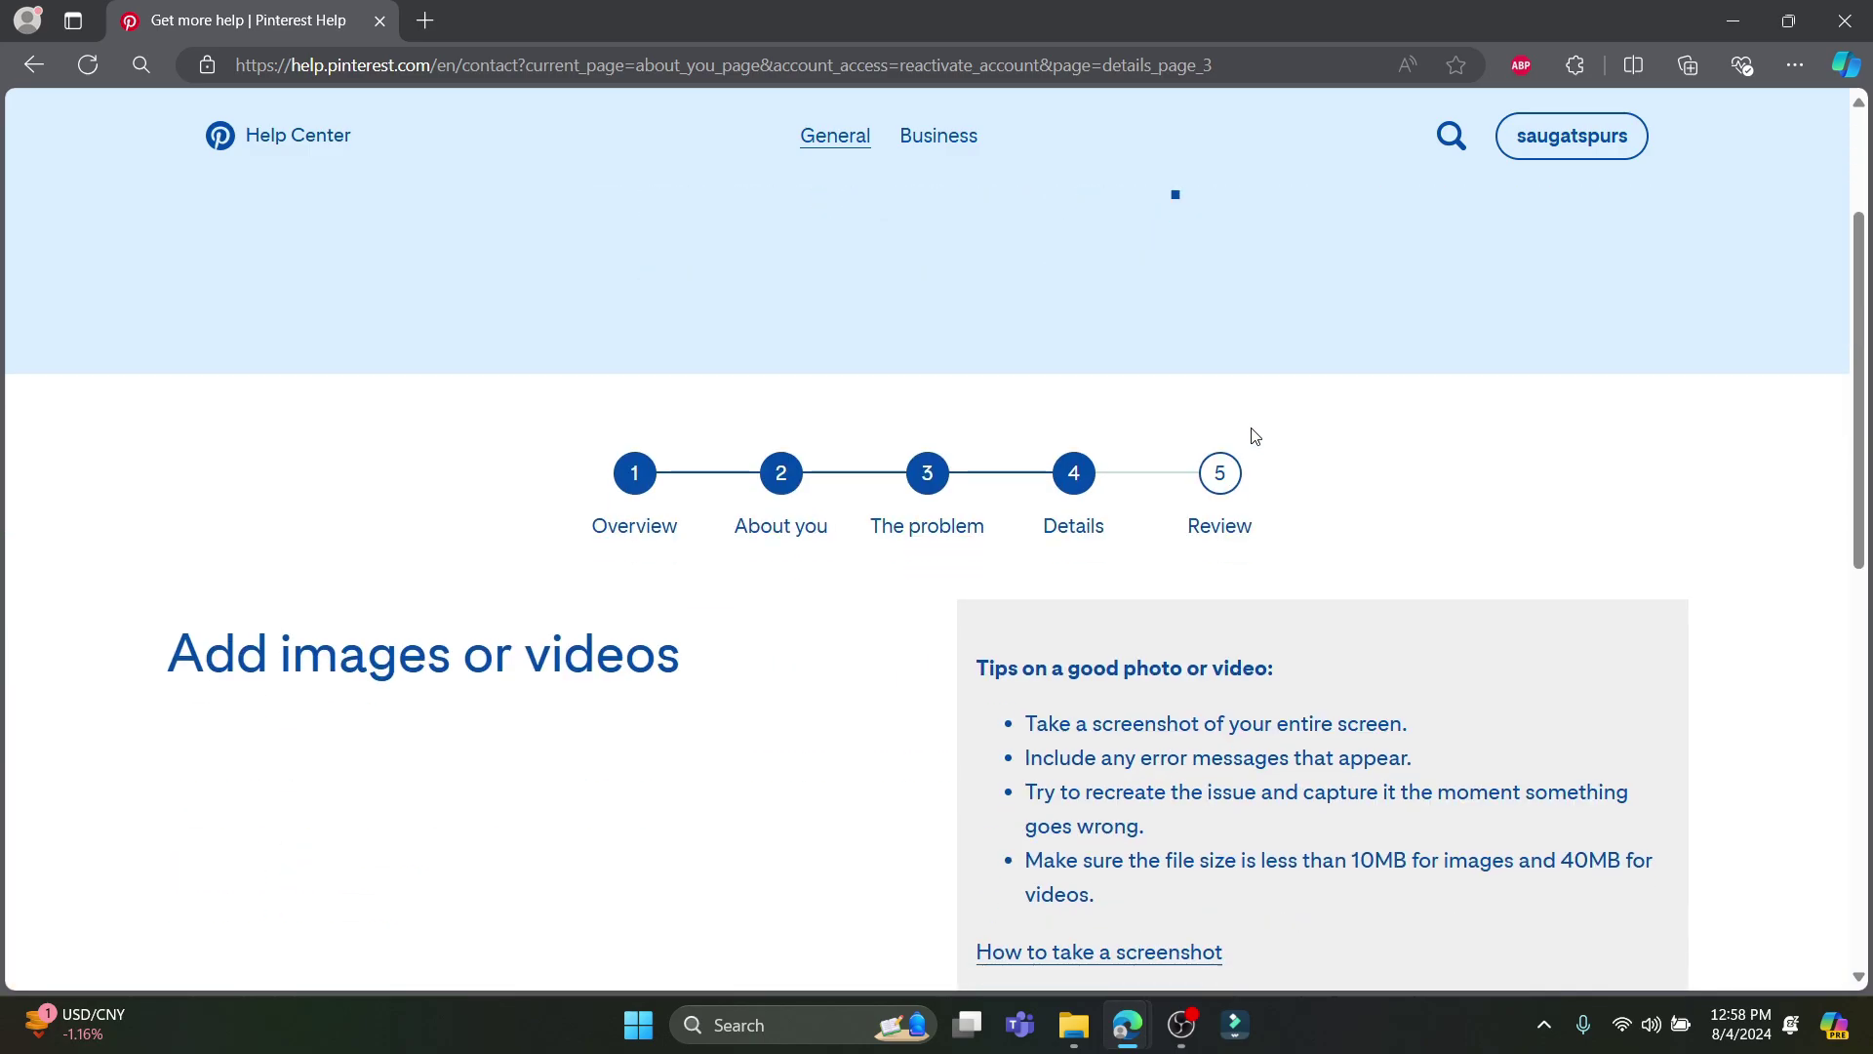
scroll(1236, 381, down, 5)
scroll(1210, 406, up, 11)
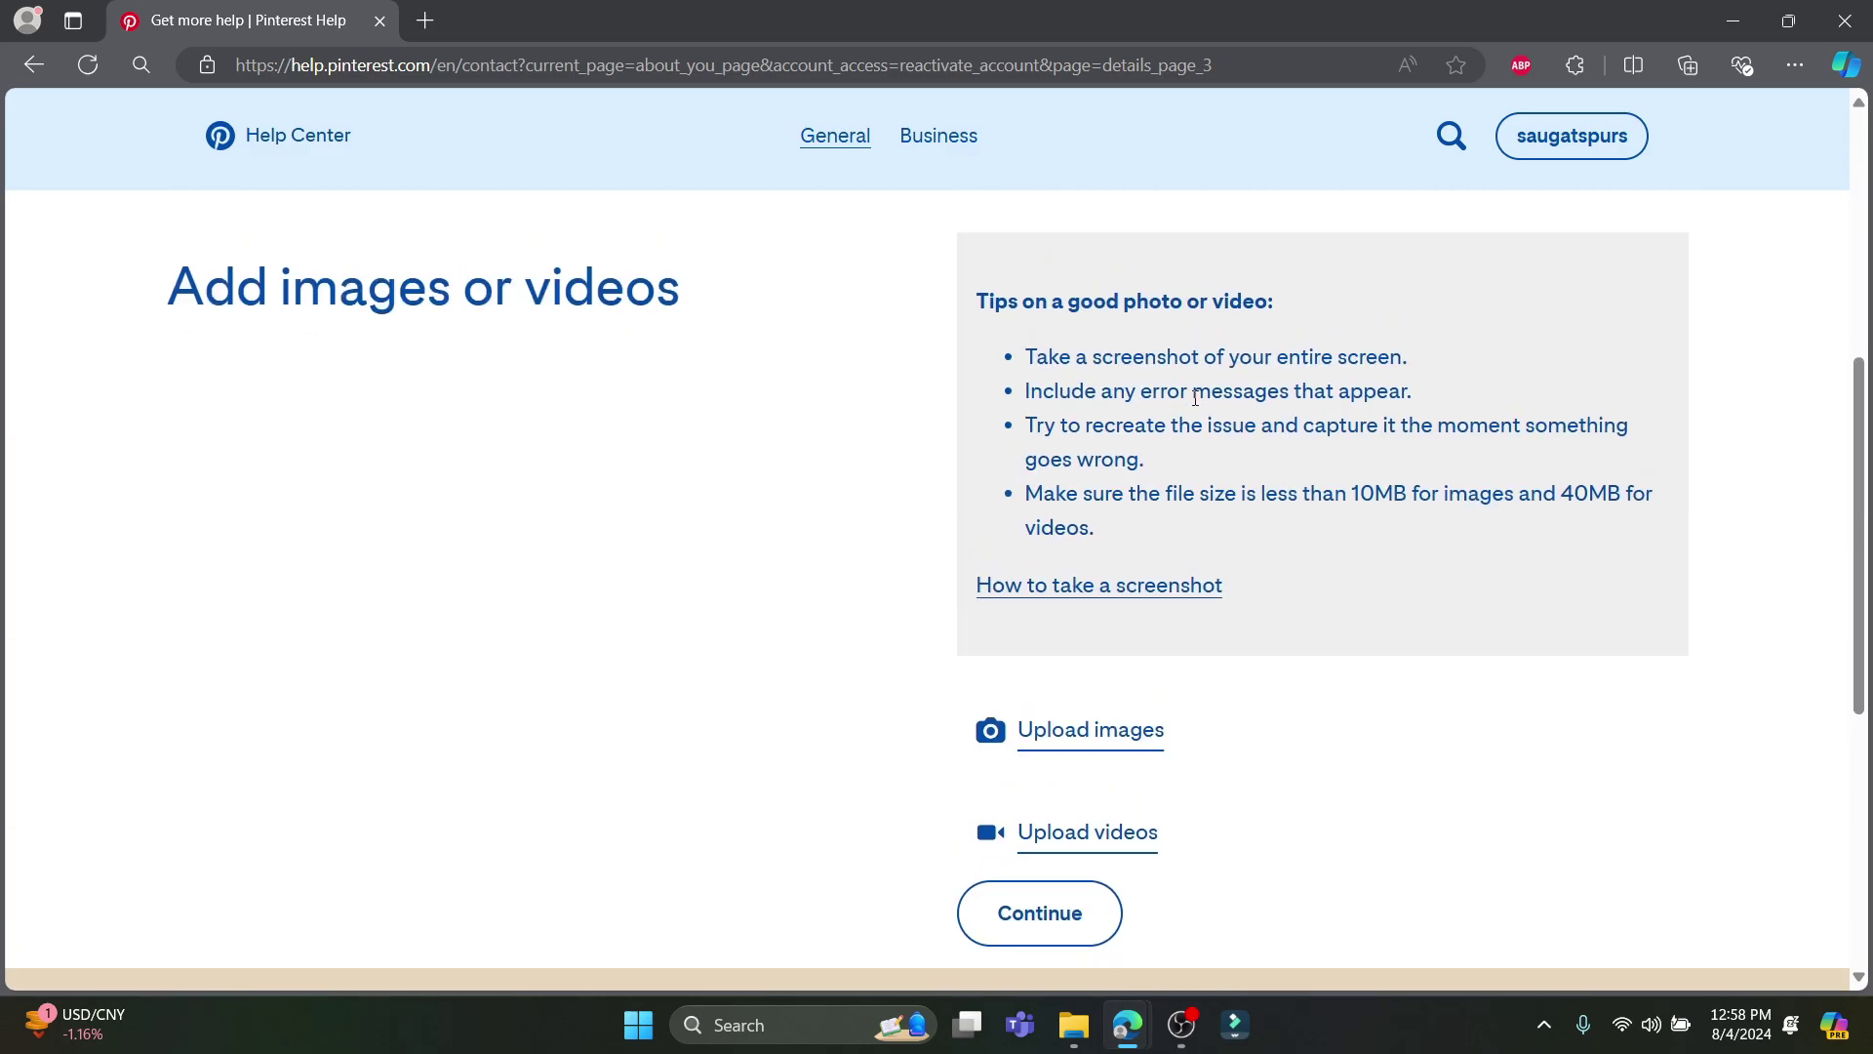
scroll(456, 744, down, 3)
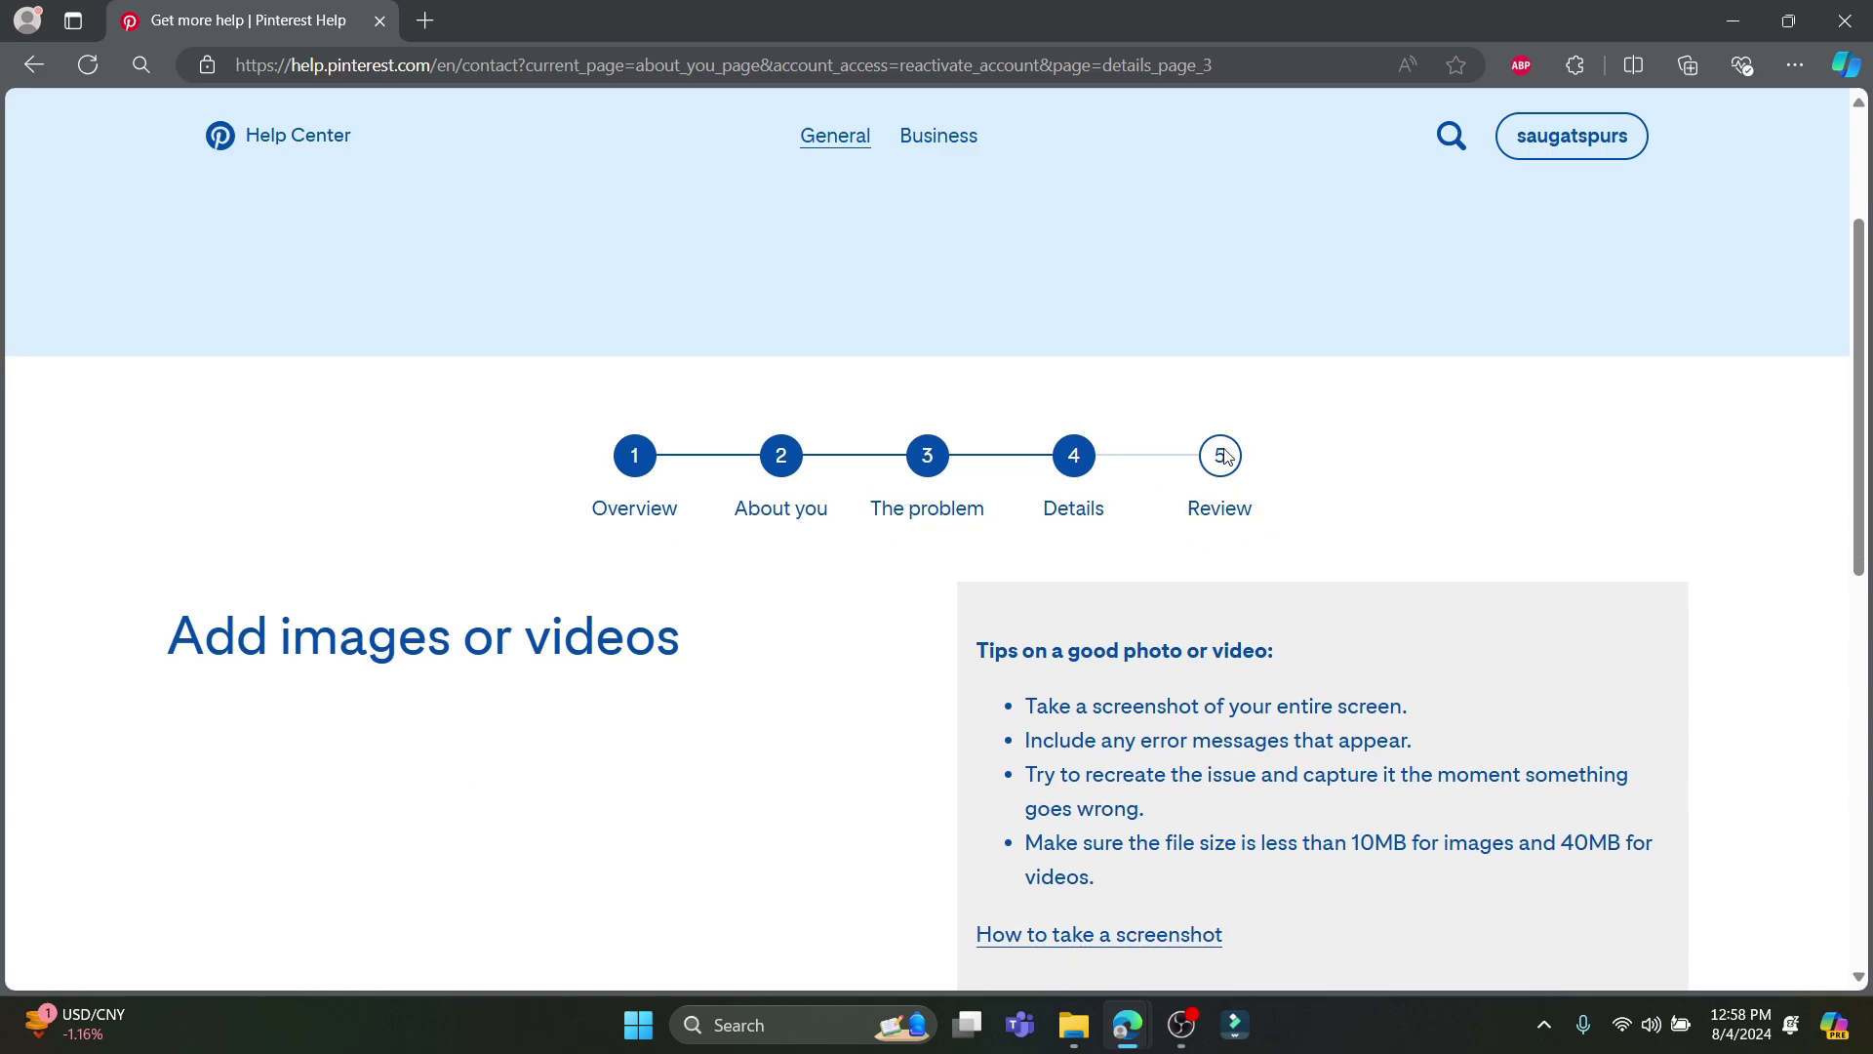
scroll(711, 627, down, 3)
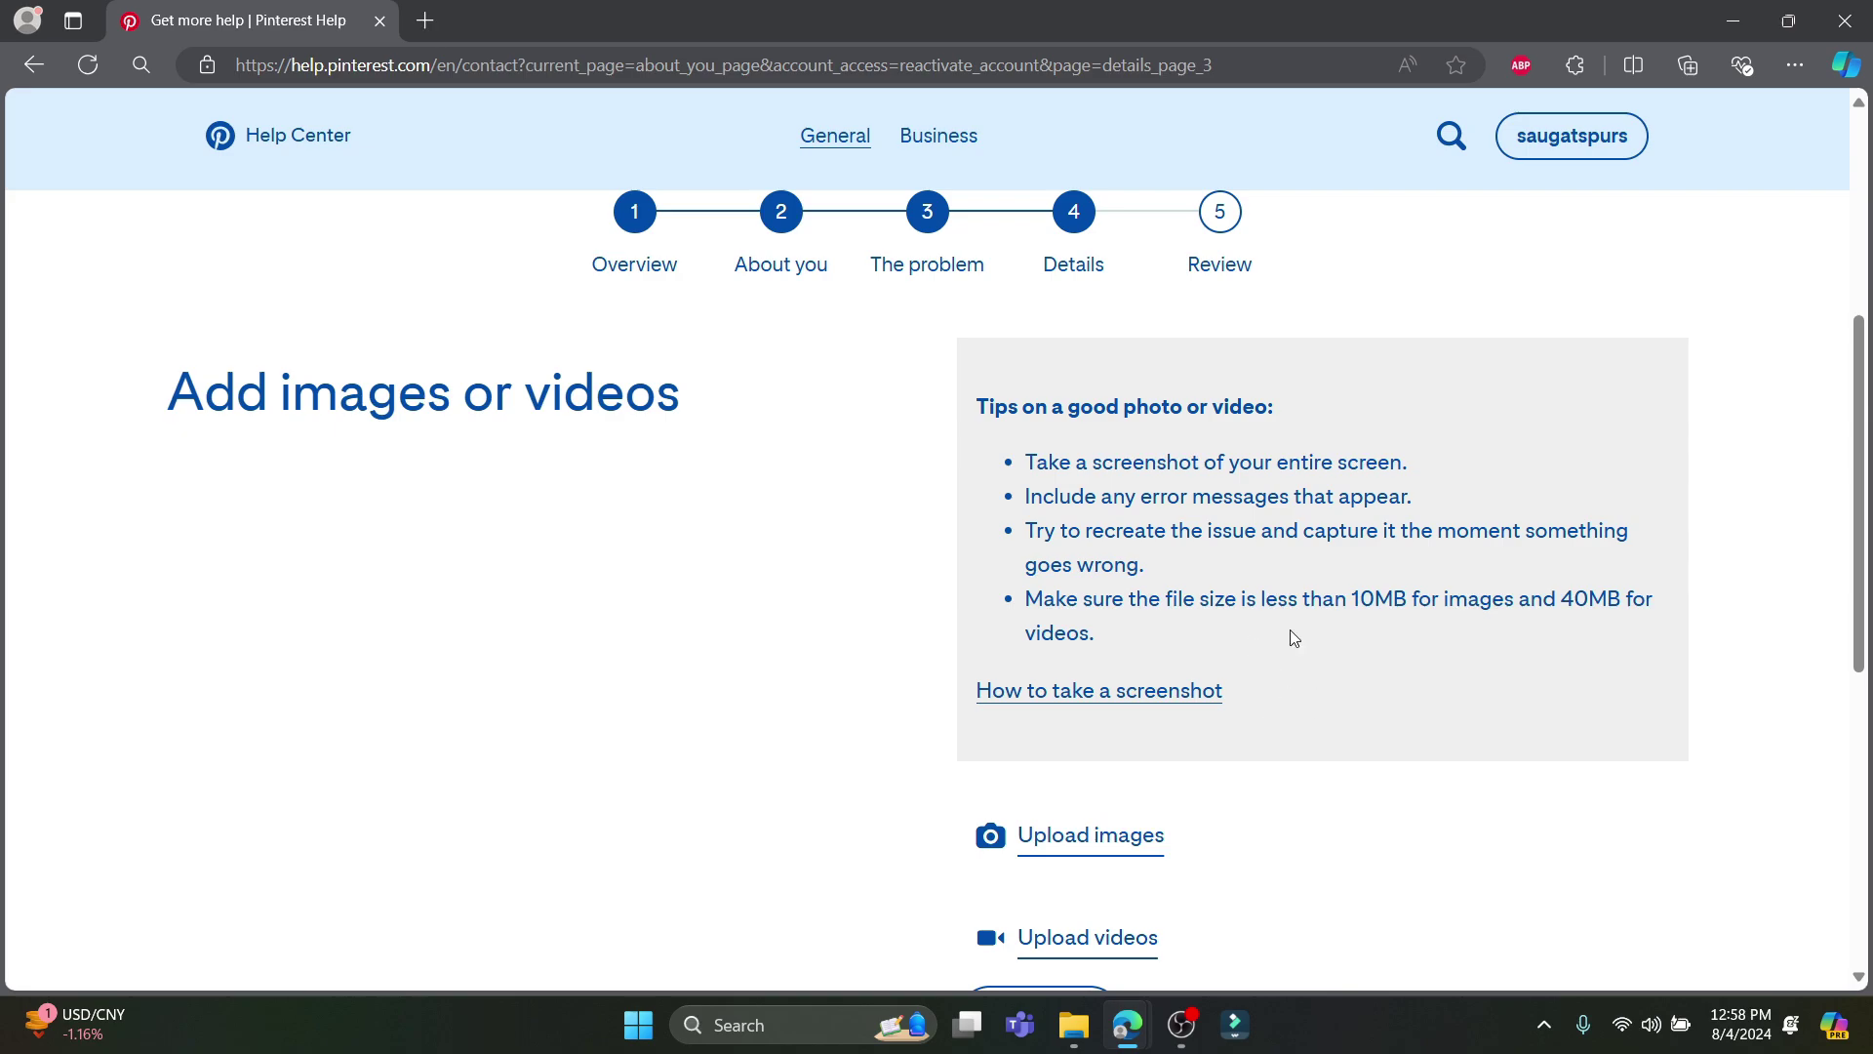
scroll(1219, 634, down, 2)
scroll(1085, 487, up, 2)
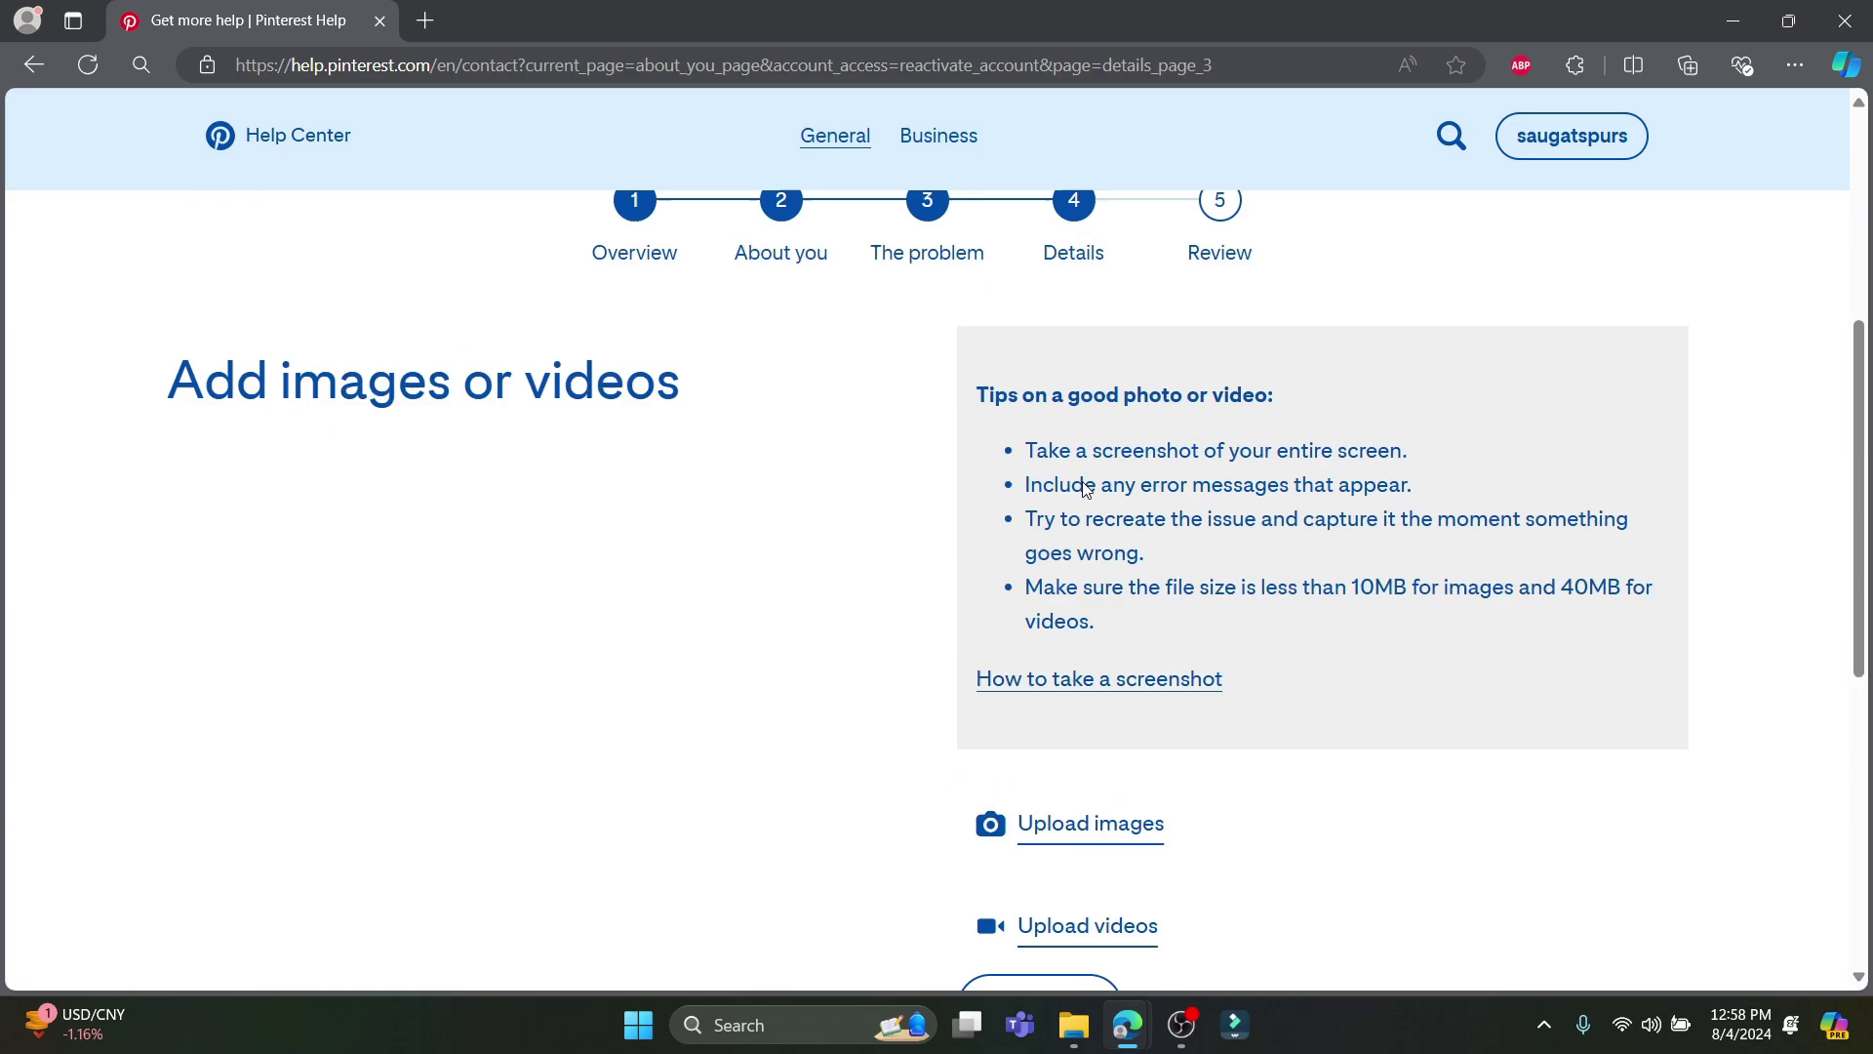
scroll(1086, 488, up, 1)
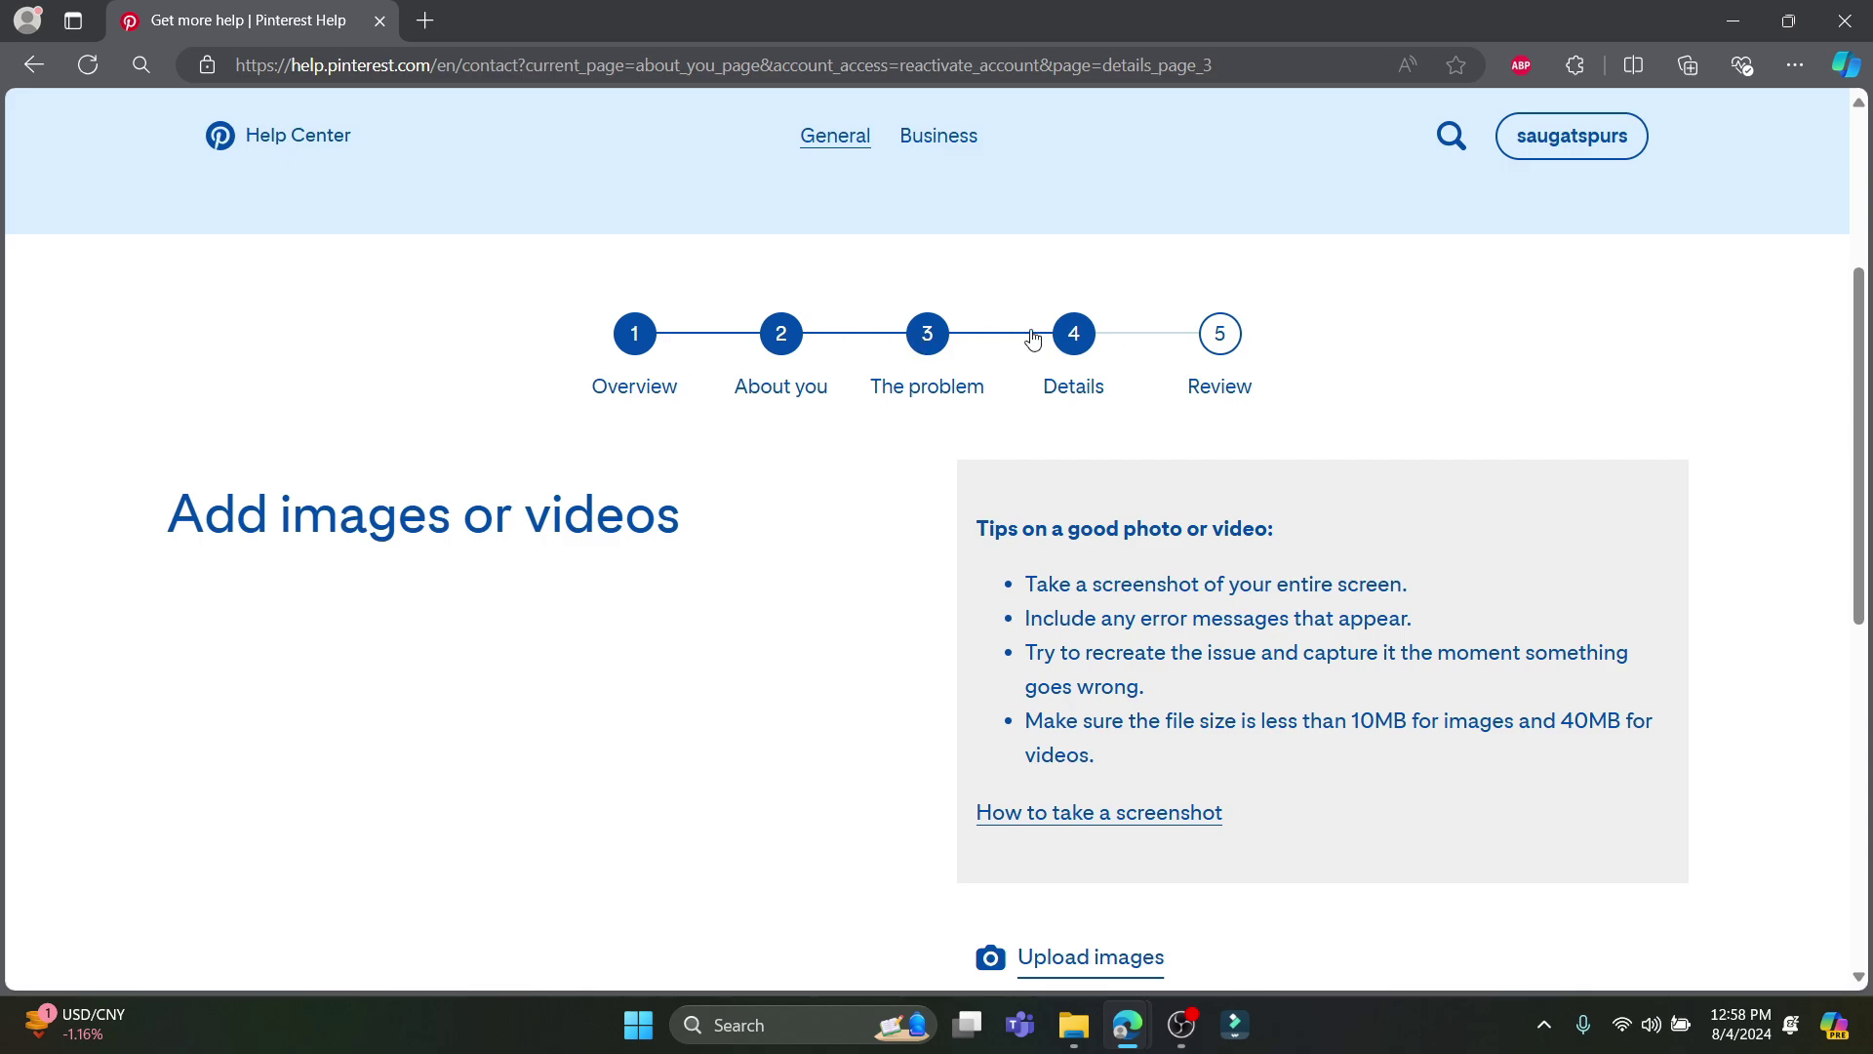
scroll(1217, 401, down, 5)
click(1091, 539)
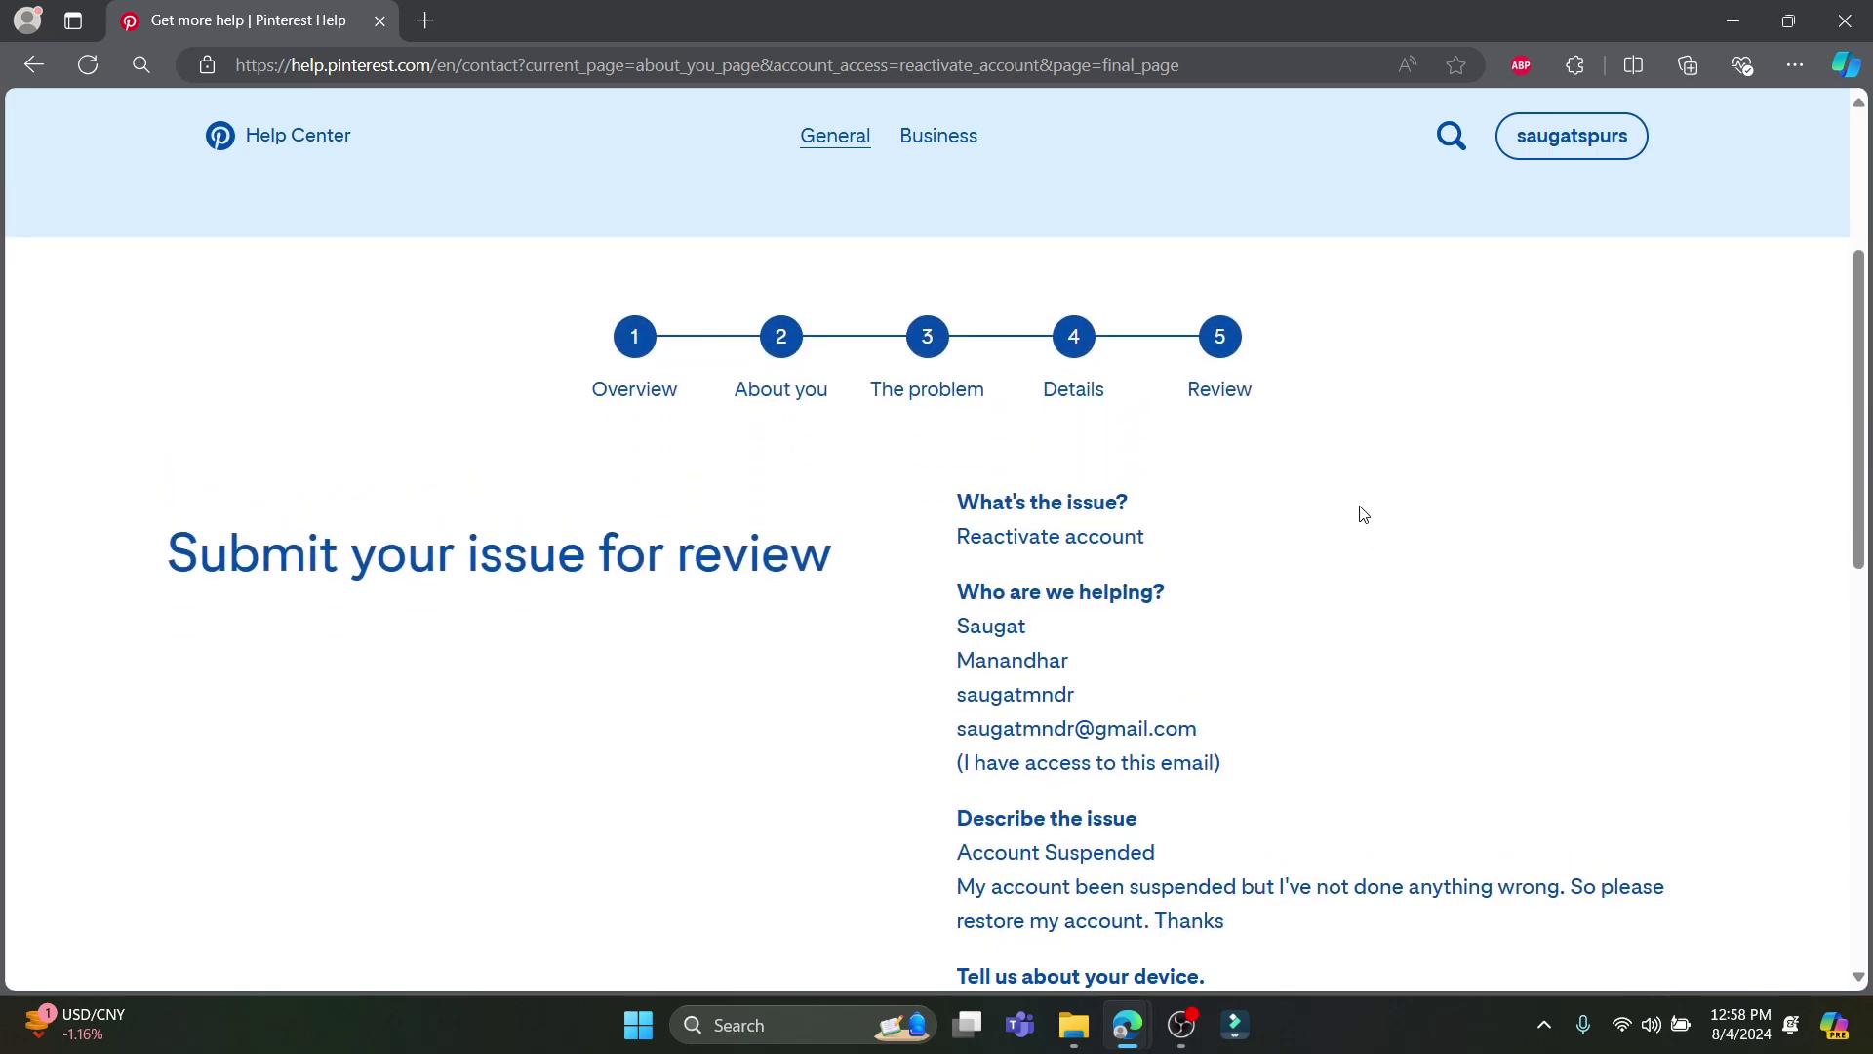
Review the request summary and submit the reactivation request
scroll(1362, 514, down, 3)
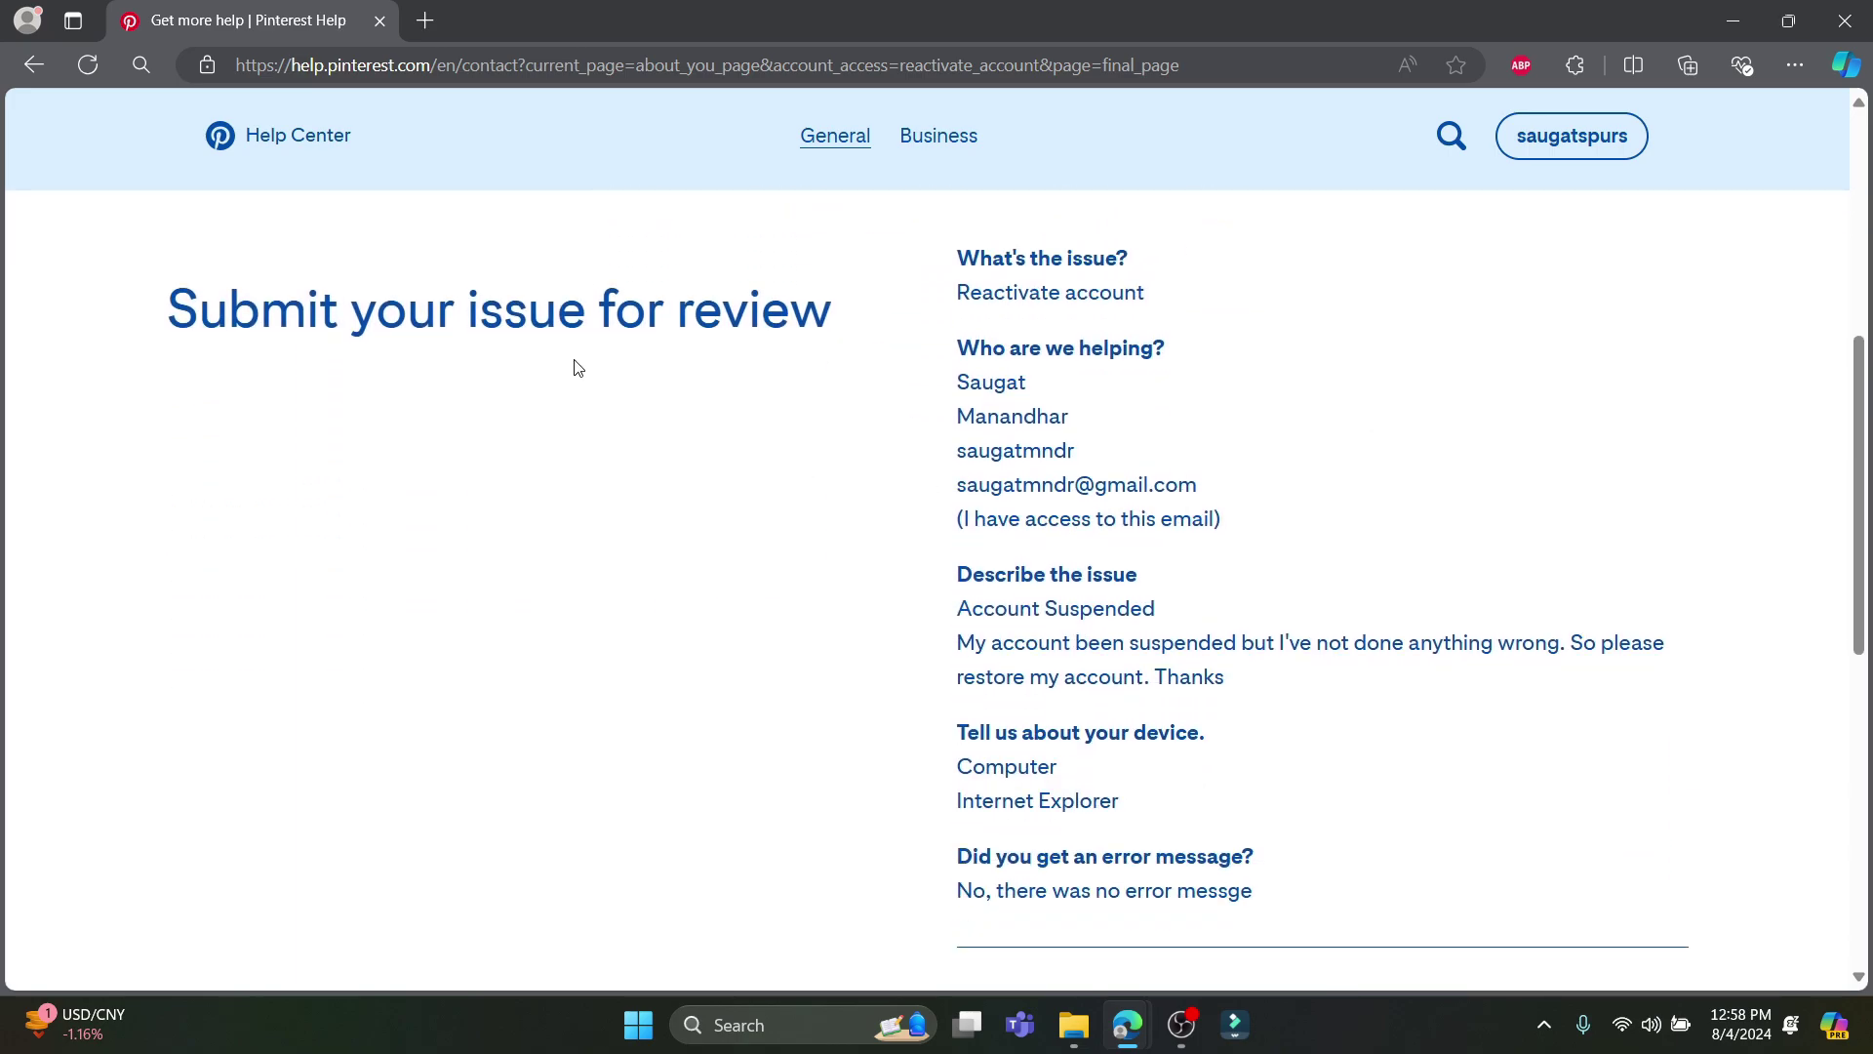
scroll(488, 310, up, 3)
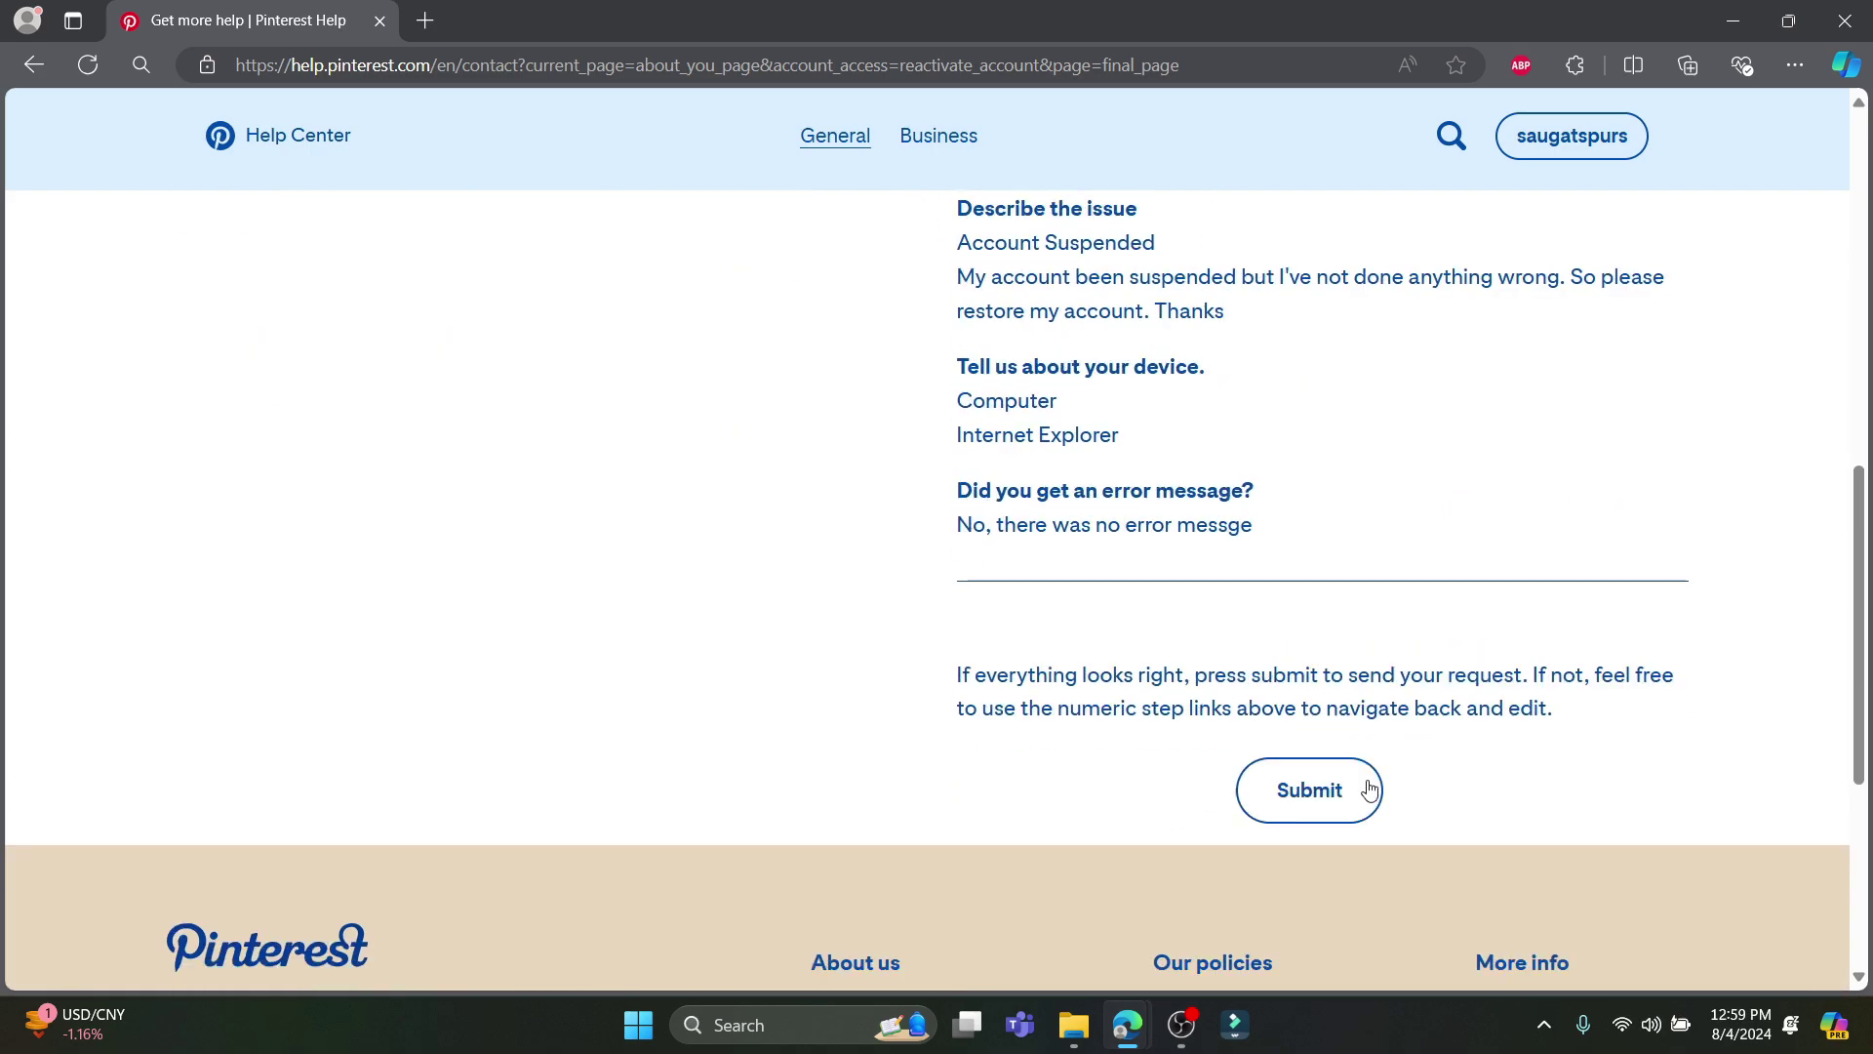
click(1370, 788)
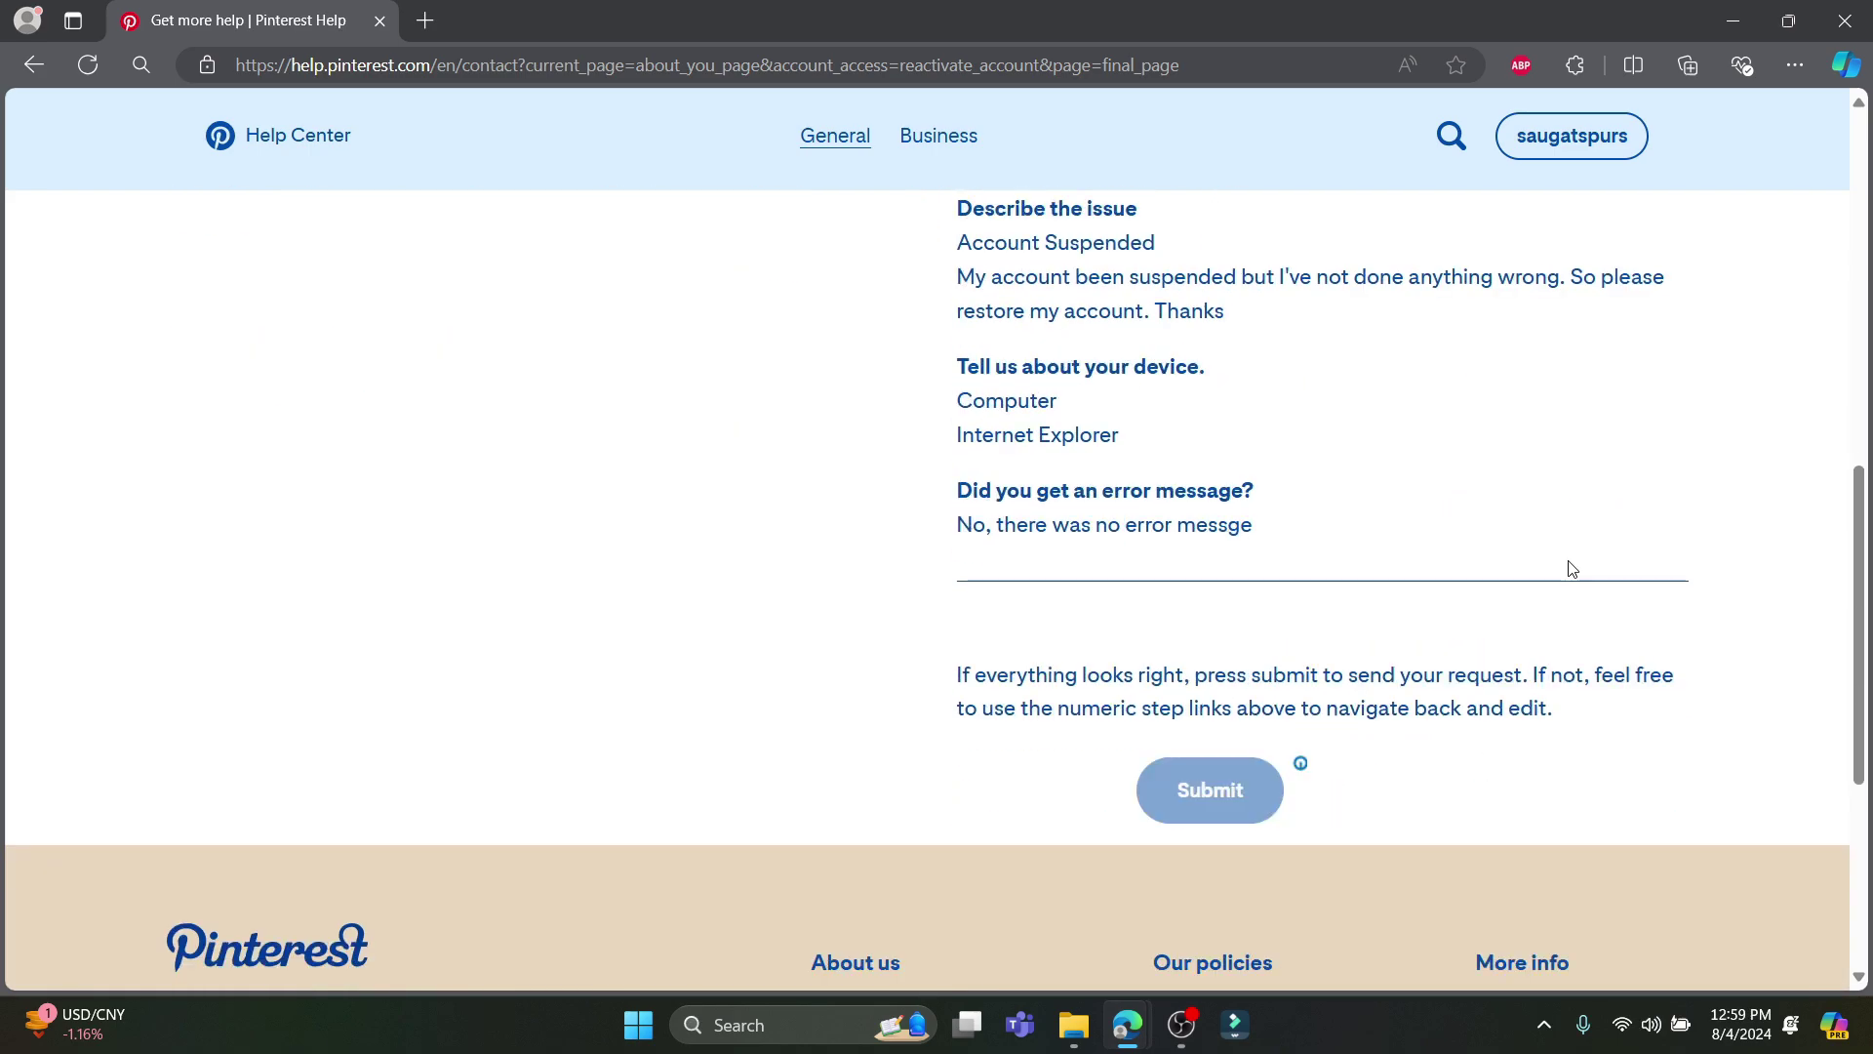